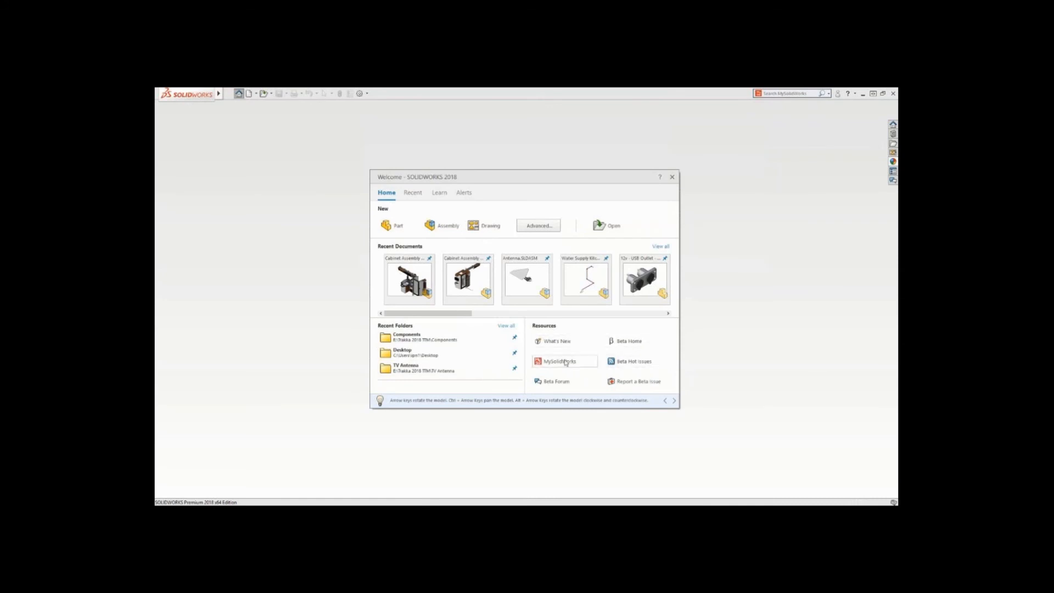
- Browse the Learn and Alerts pages of the Welcome dialog and open the first Cabinet Assembly among the recent documents
left_click(440, 193)
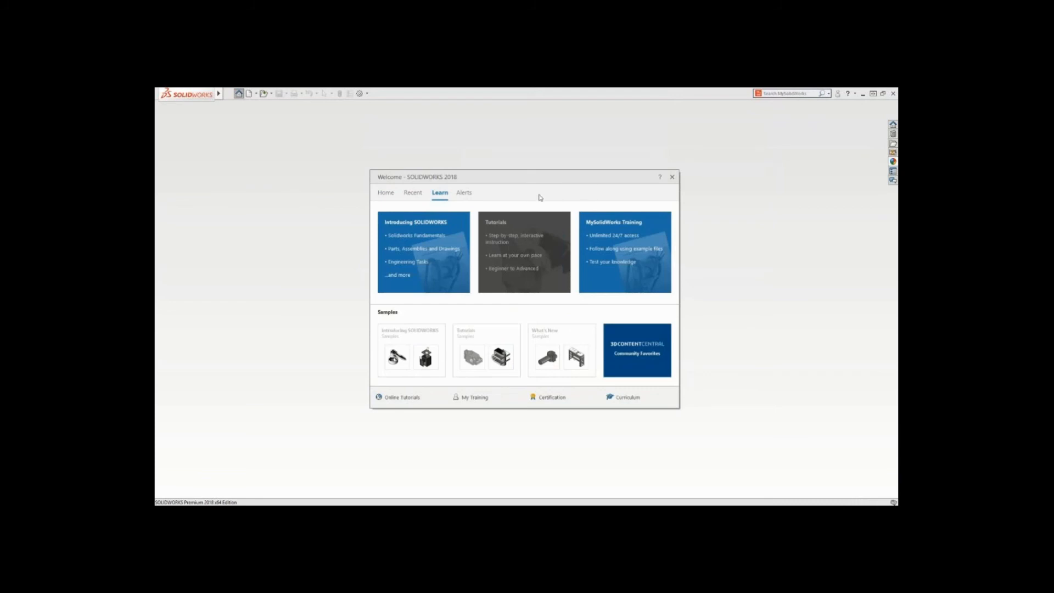
left_click(465, 194)
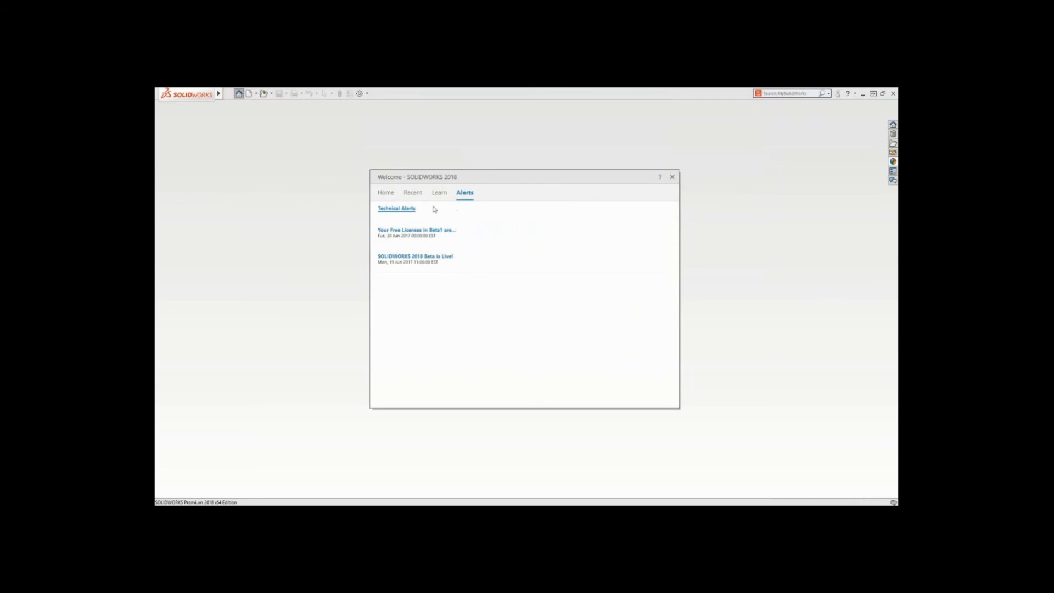
left_click(391, 195)
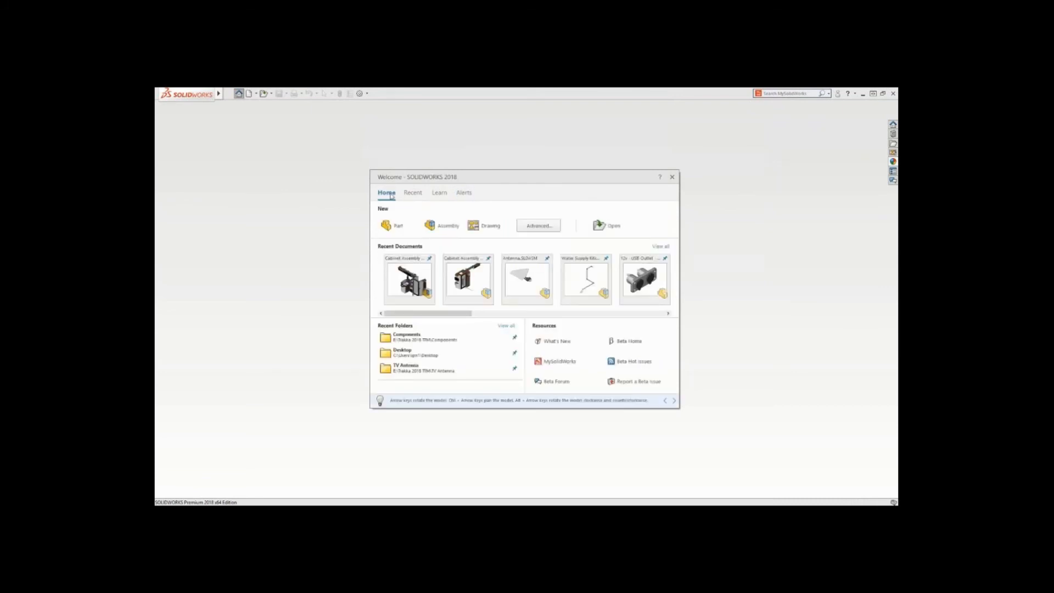
mouse_move(520, 275)
left_click(406, 285)
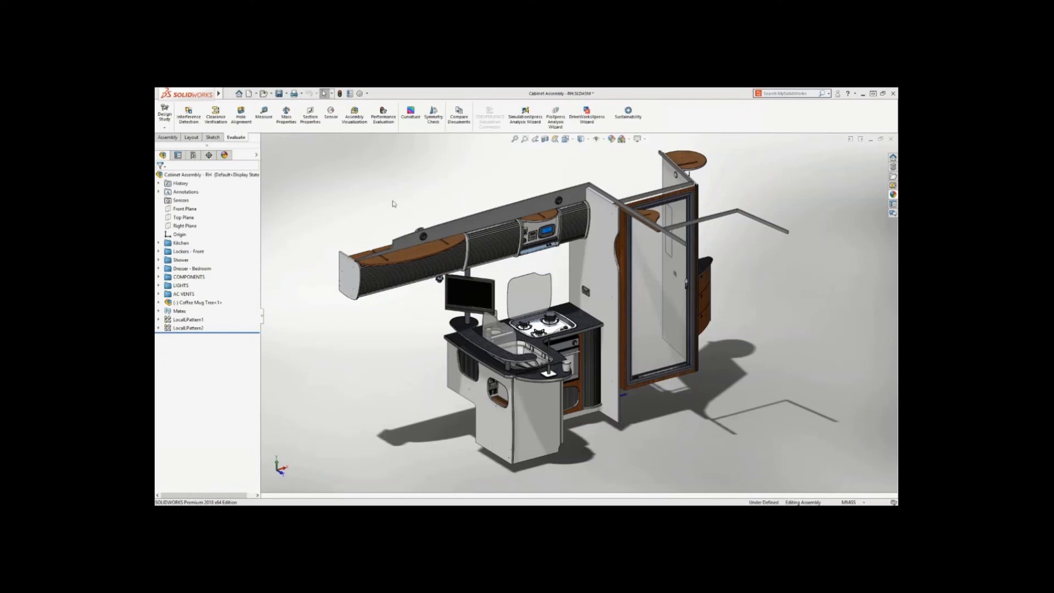
- Run Performance Evaluation on the assembly and review the list of parts with very high image quality
left_click(387, 120)
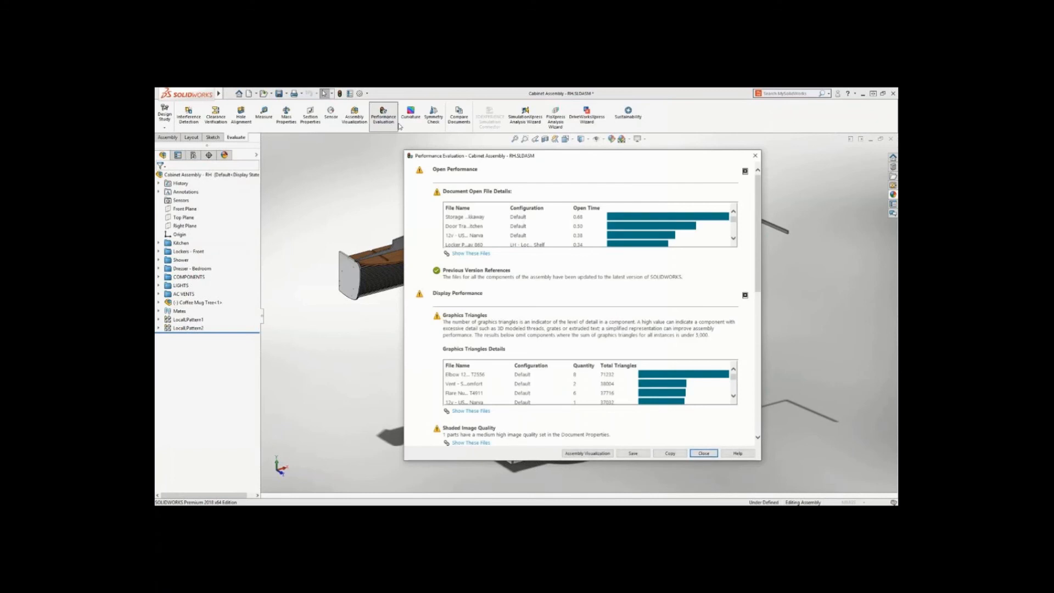
scroll(536, 219, "down", 1)
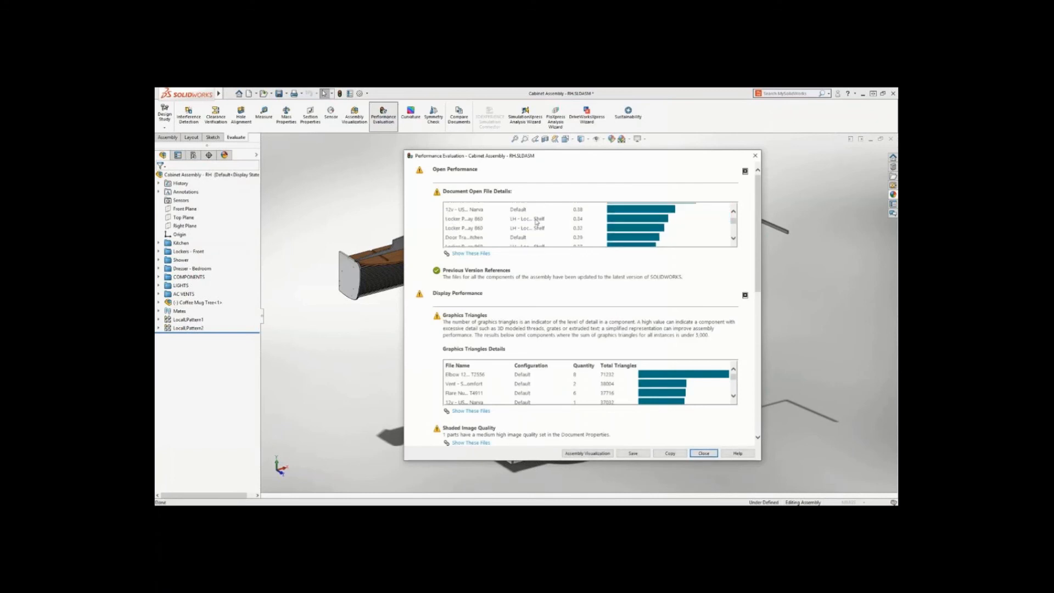
scroll(571, 301, "down", 3)
scroll(571, 302, "down", 2)
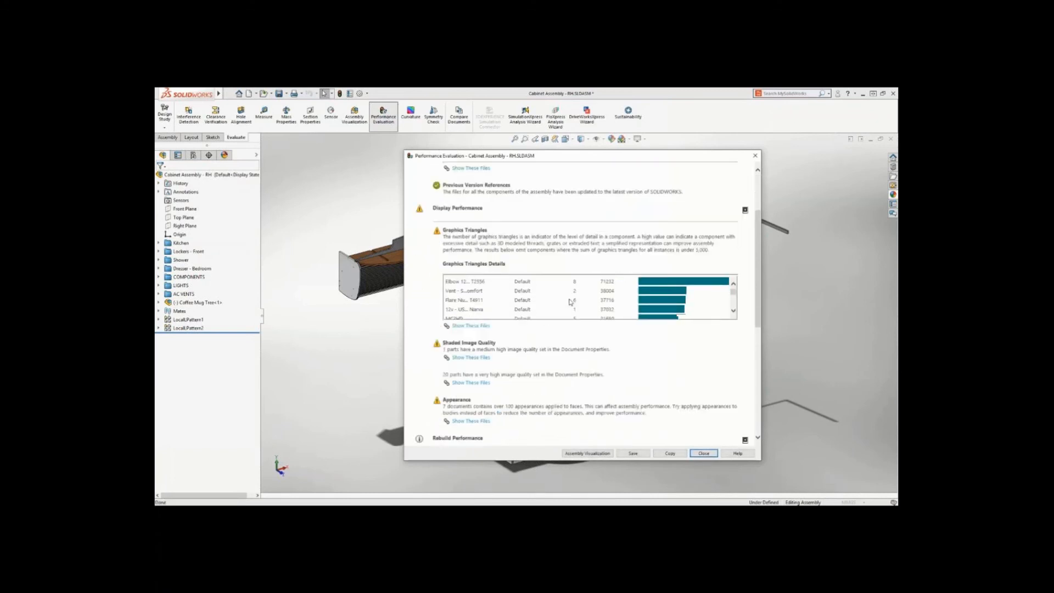
left_click(479, 383)
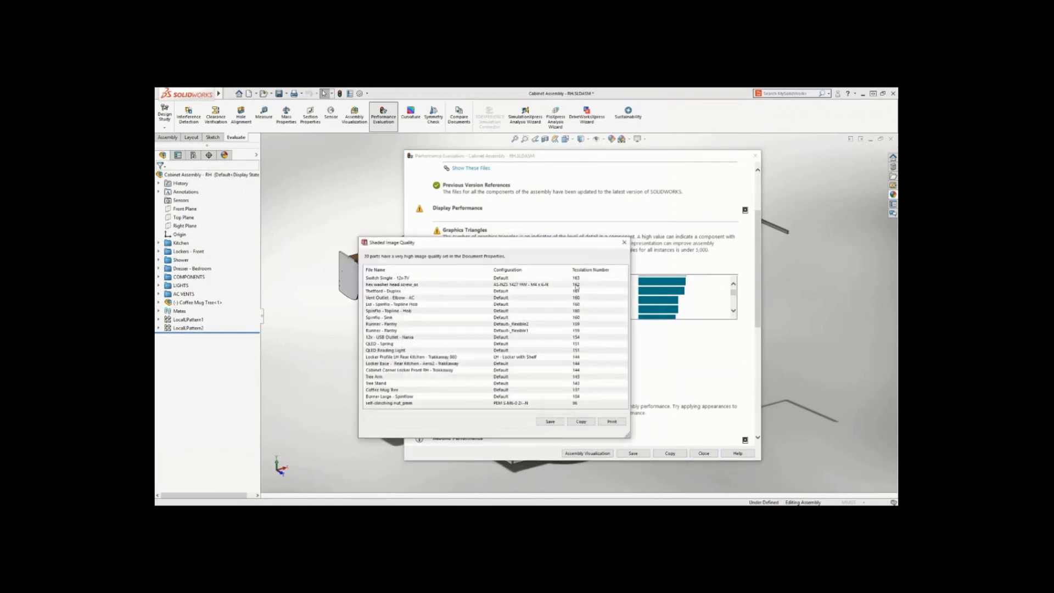
left_click(624, 242)
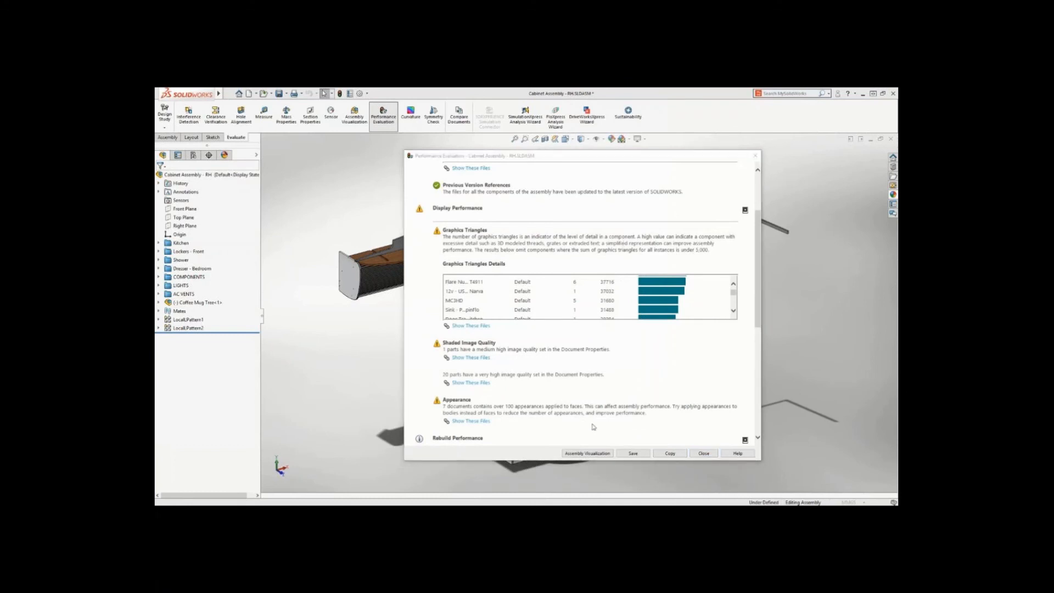
- Visualize the assembly from the performance evaluation results and extend the red colour range to cover more components
left_click(589, 453)
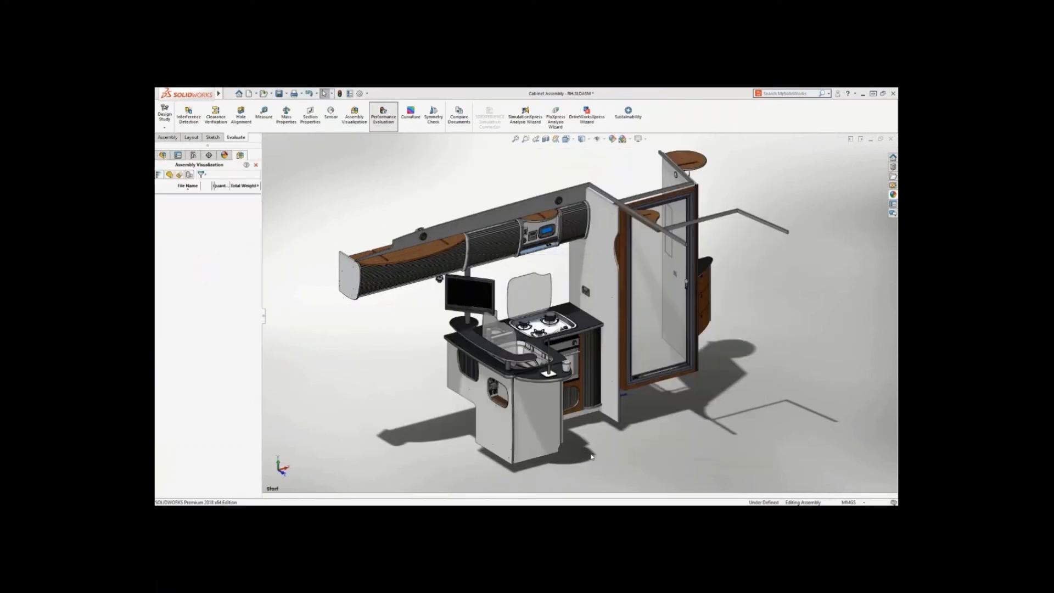
left_click_drag(263, 272, 331, 279)
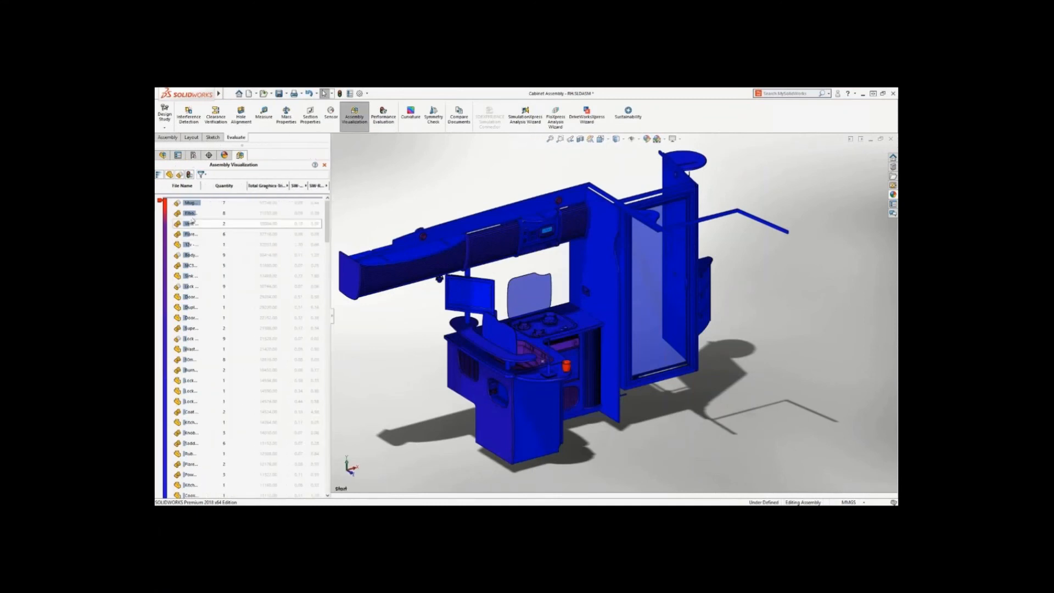
left_click_drag(161, 201, 161, 261)
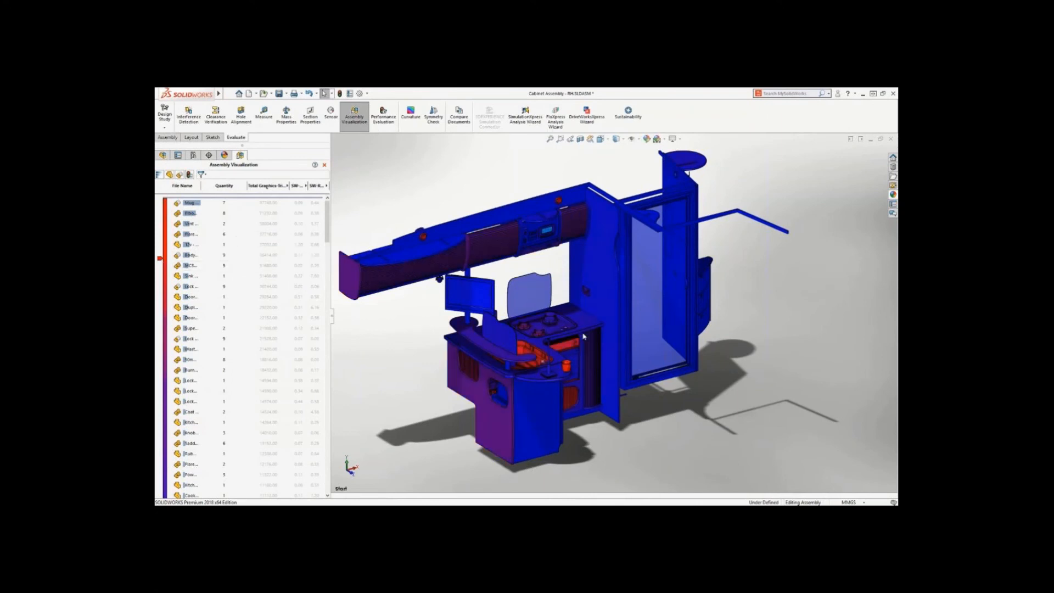
mouse_move(593, 333)
middle_mouse_down()
mouse_move(746, 305)
mouse_move(823, 306)
mouse_move(611, 335)
middle_mouse_up()
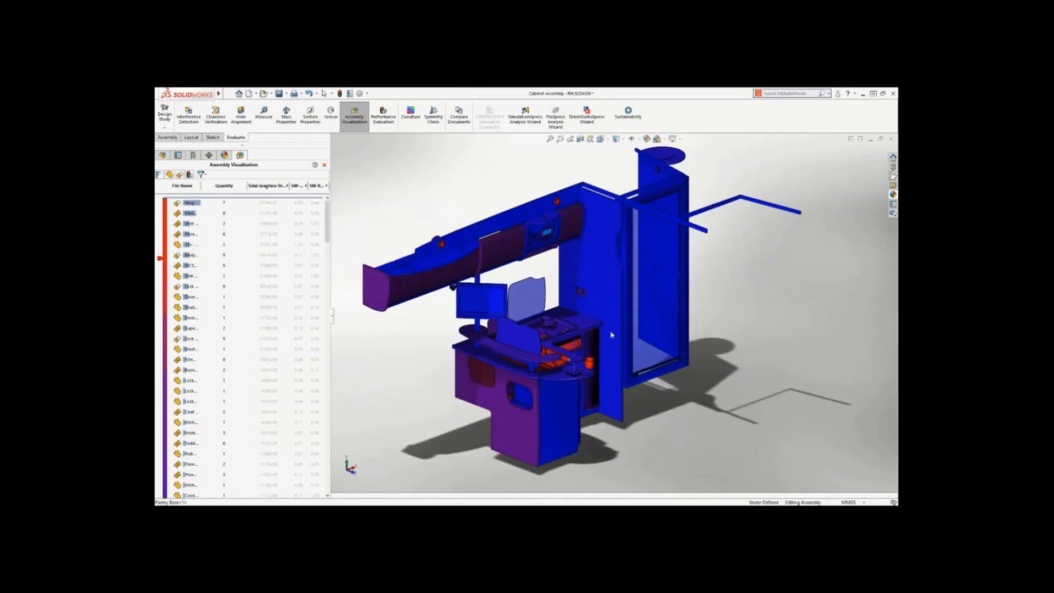
- Switch the 12v USB Outlet component to its Low Detail configuration
left_click(189, 244)
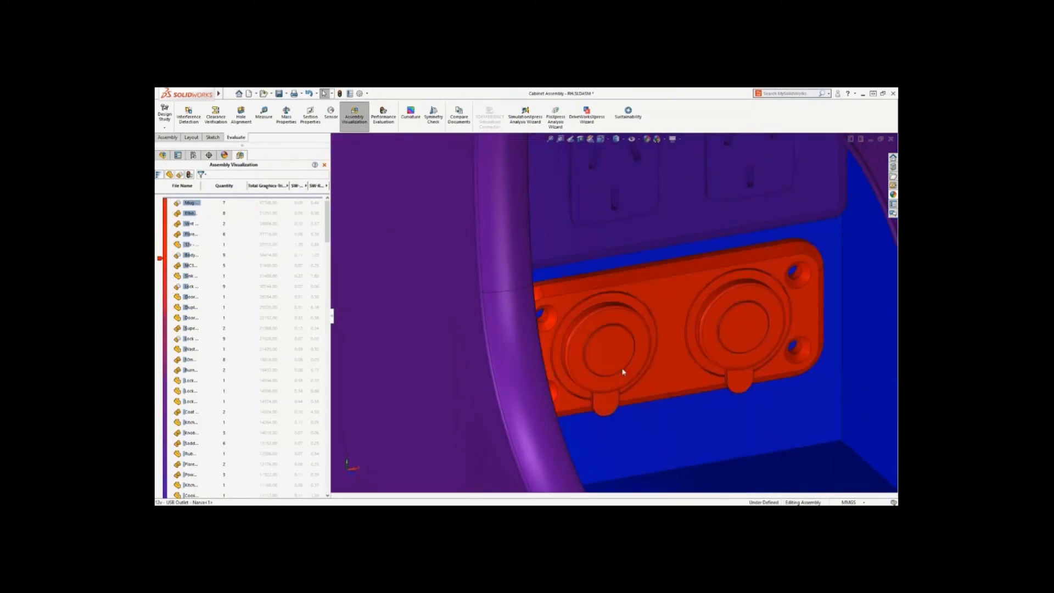
left_click(666, 328)
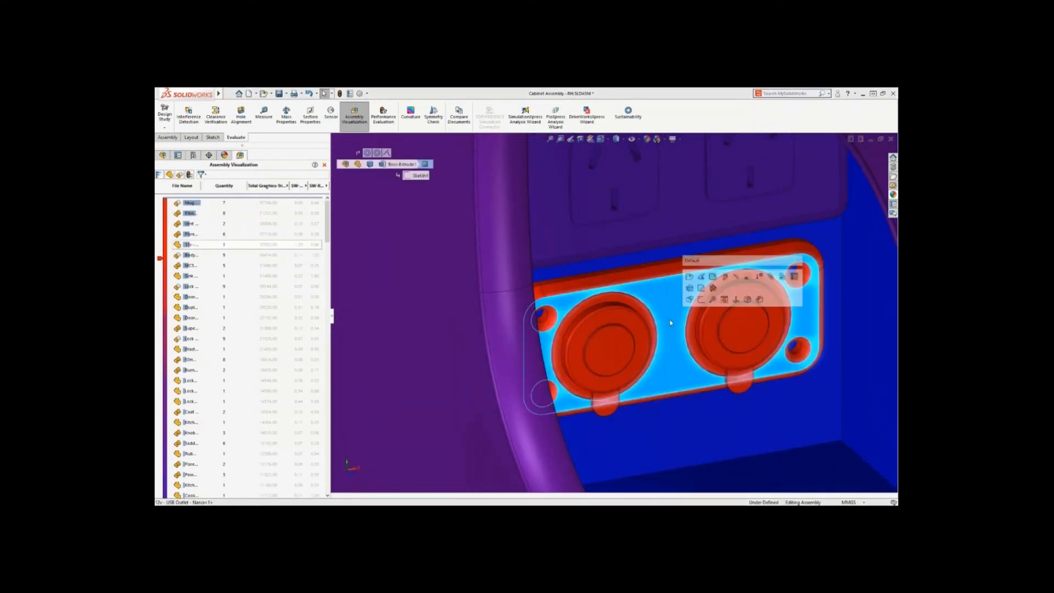
left_click(704, 261)
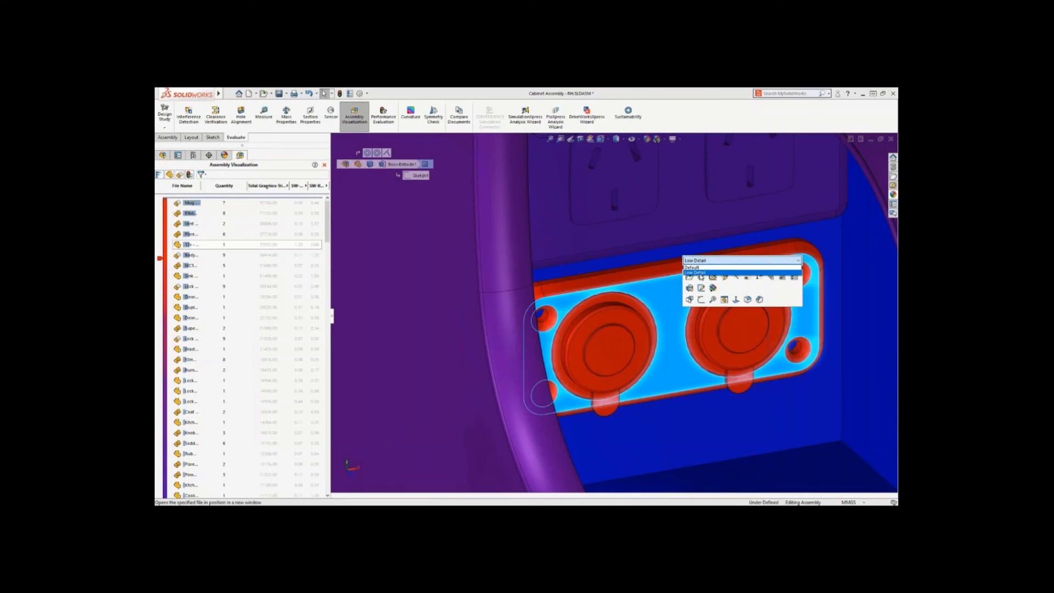
left_click(700, 273)
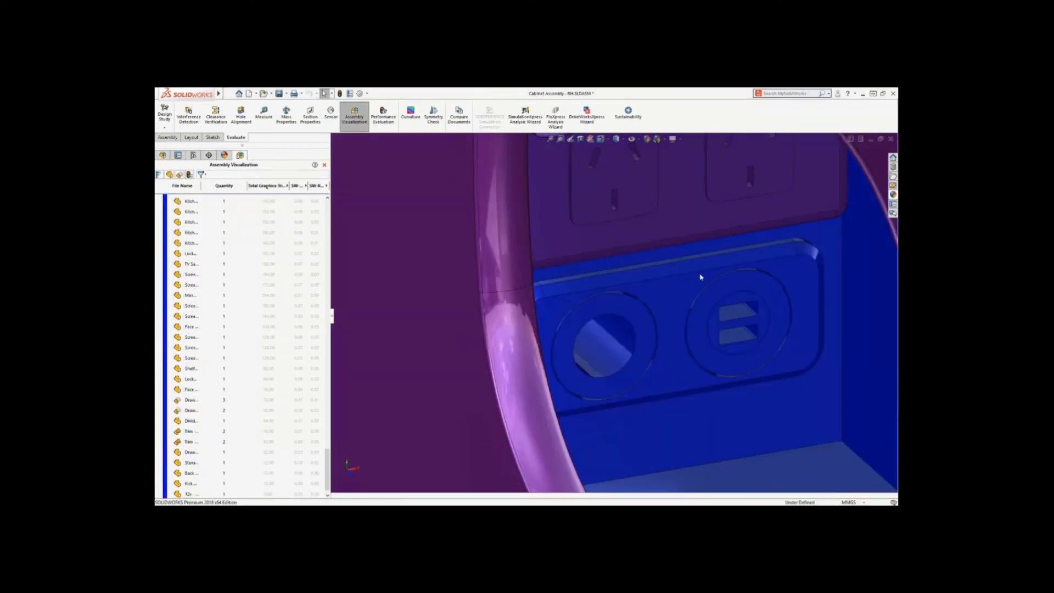
left_click(601, 139)
left_click(611, 204)
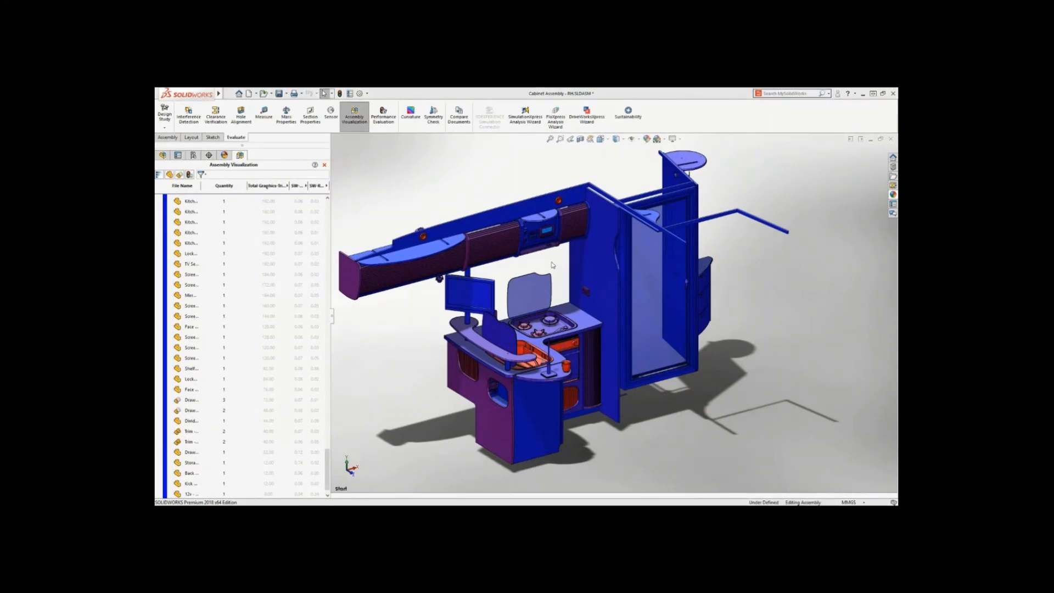
- Turn on Top Level Transparency for Cabinet Assembly - RH, inspect the see-through model, and turn it off again
left_click(163, 156)
left_click(183, 174)
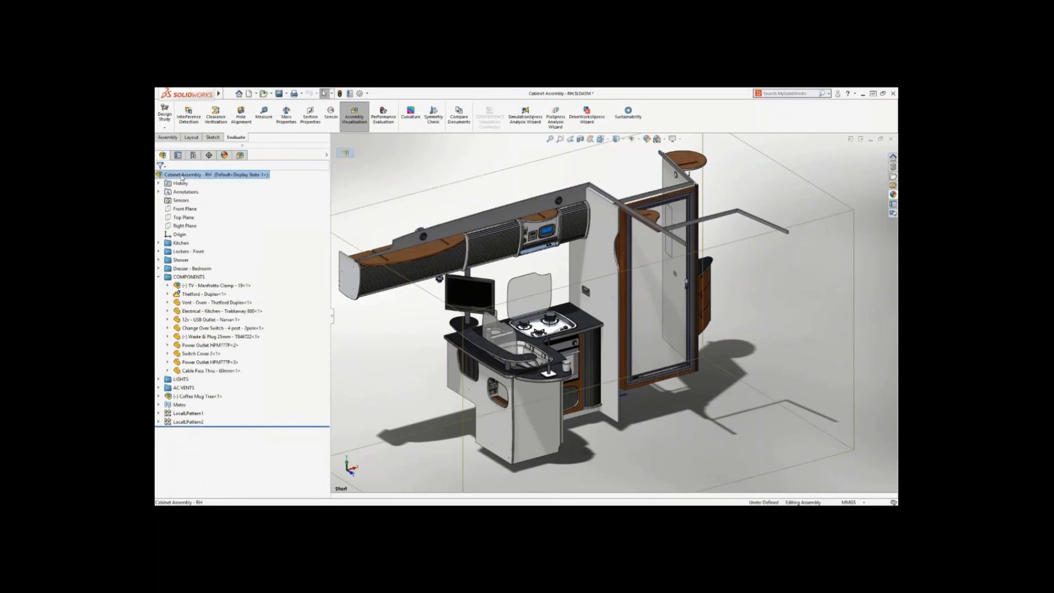
right_click(182, 175)
left_click(211, 154)
middle_click_drag(548, 347, 477, 340)
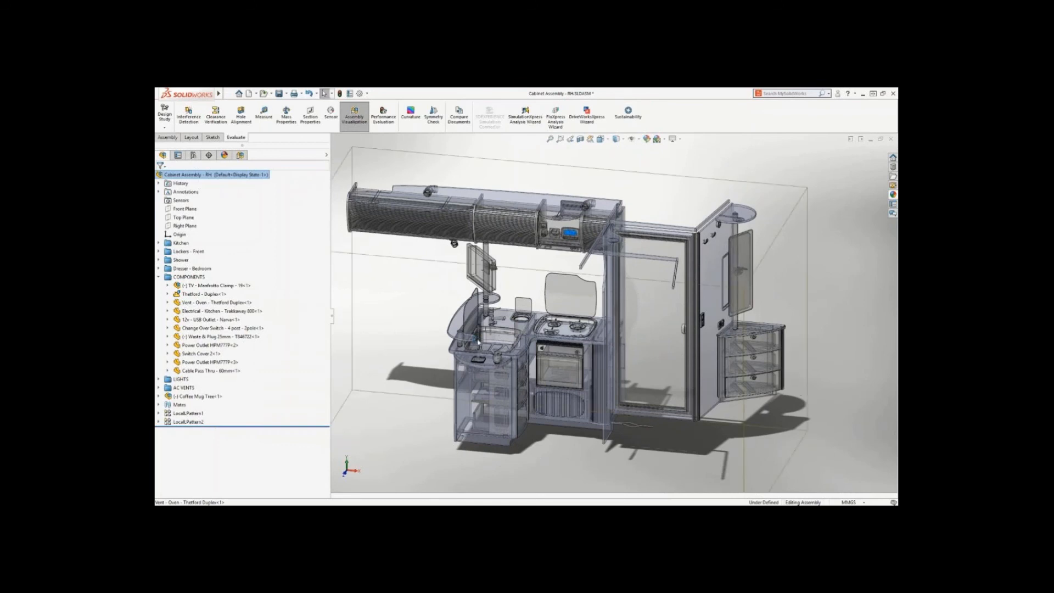
right_click(257, 178)
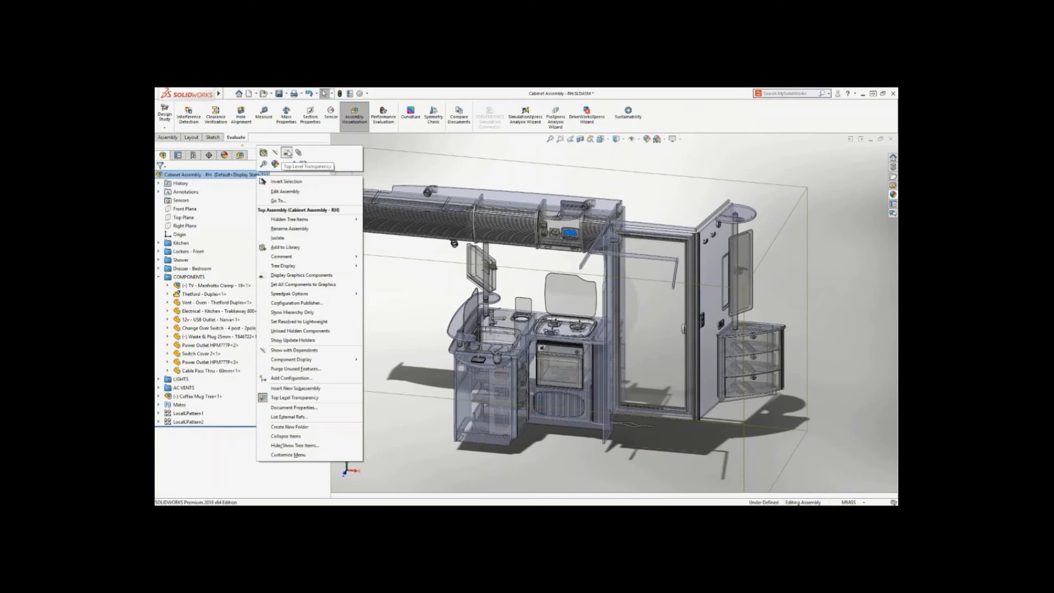
left_click(288, 156)
- Hide the Bulkhead Front Locker and the Bathroom Divider Light Mount, and suppress the Locker Front subassembly
left_click(159, 277)
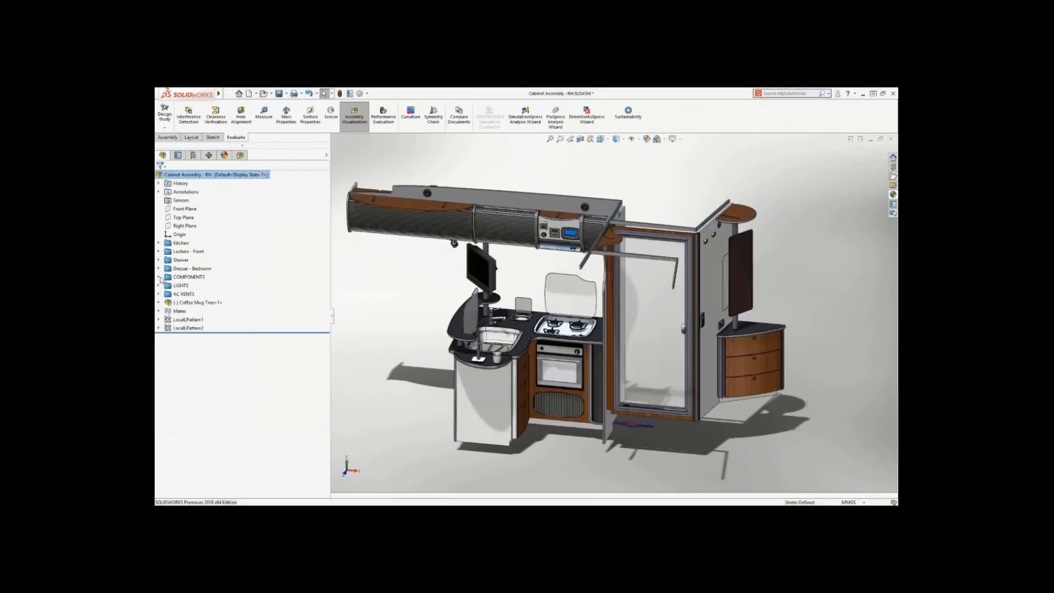
left_click_drag(331, 270, 275, 270)
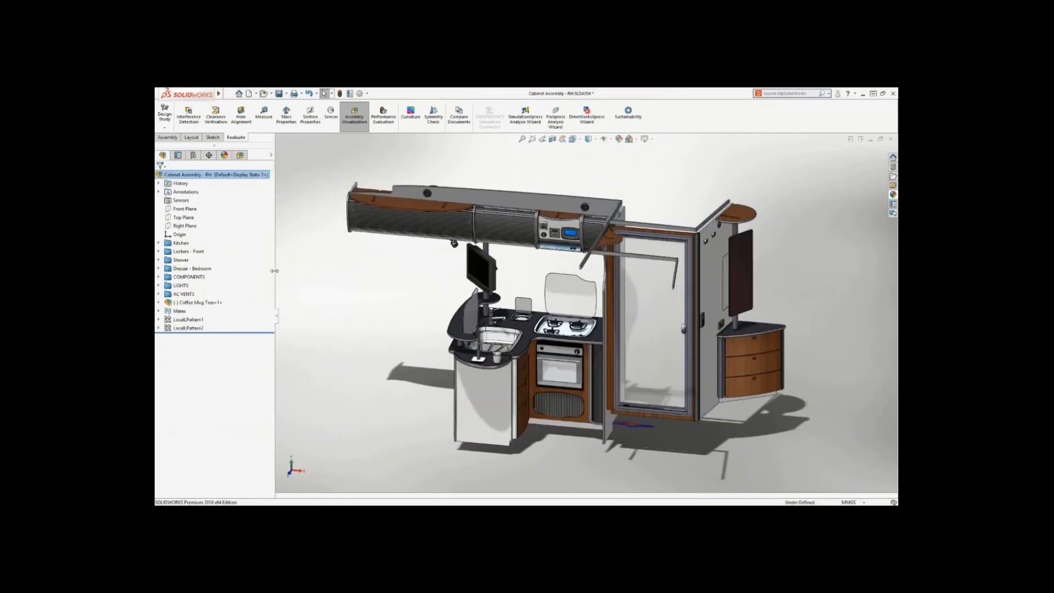
left_click(444, 198)
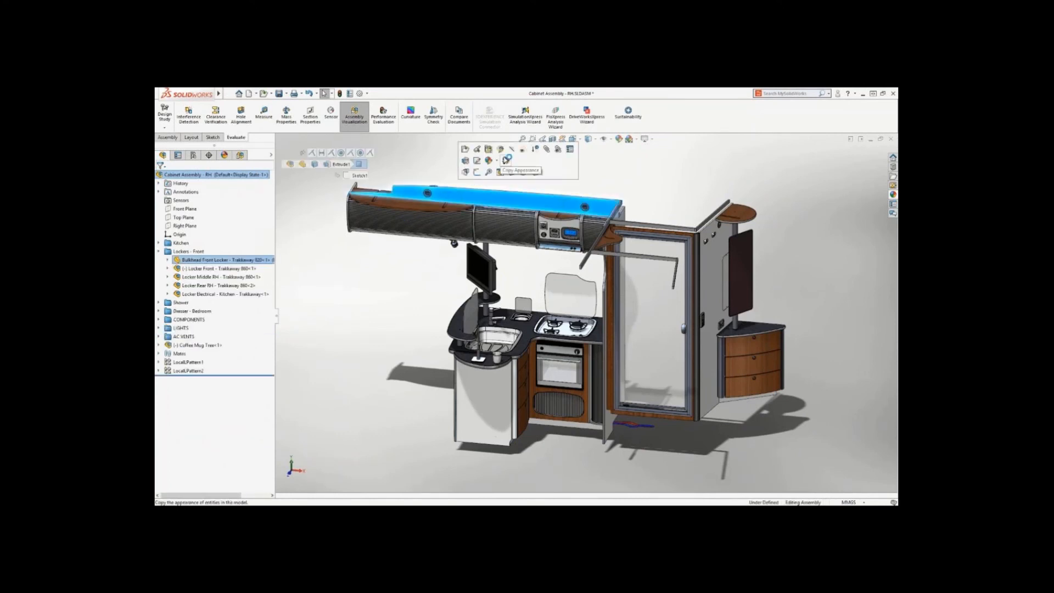
left_click(511, 150)
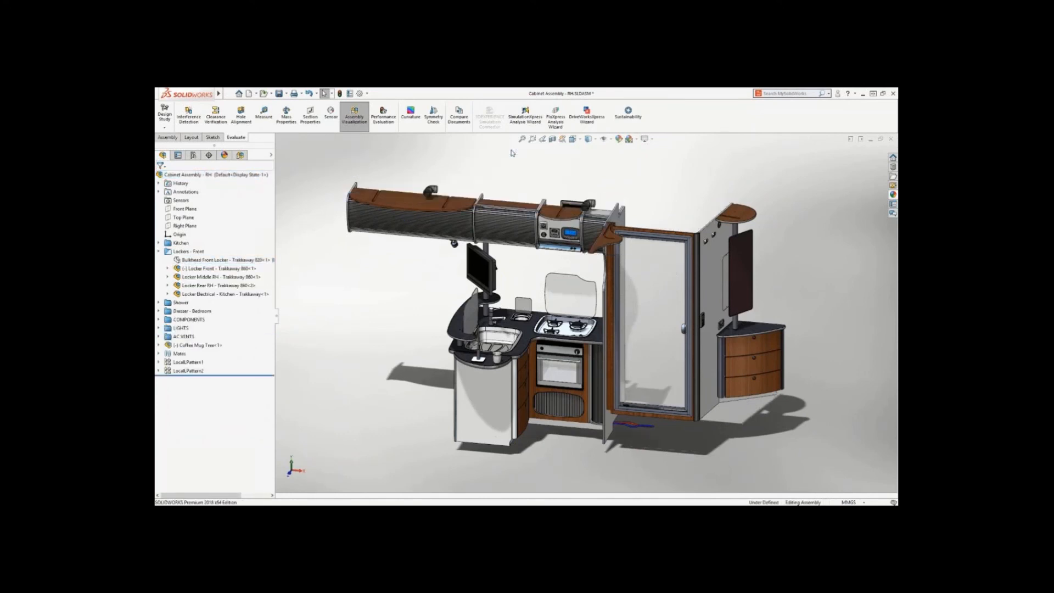
left_click(606, 237)
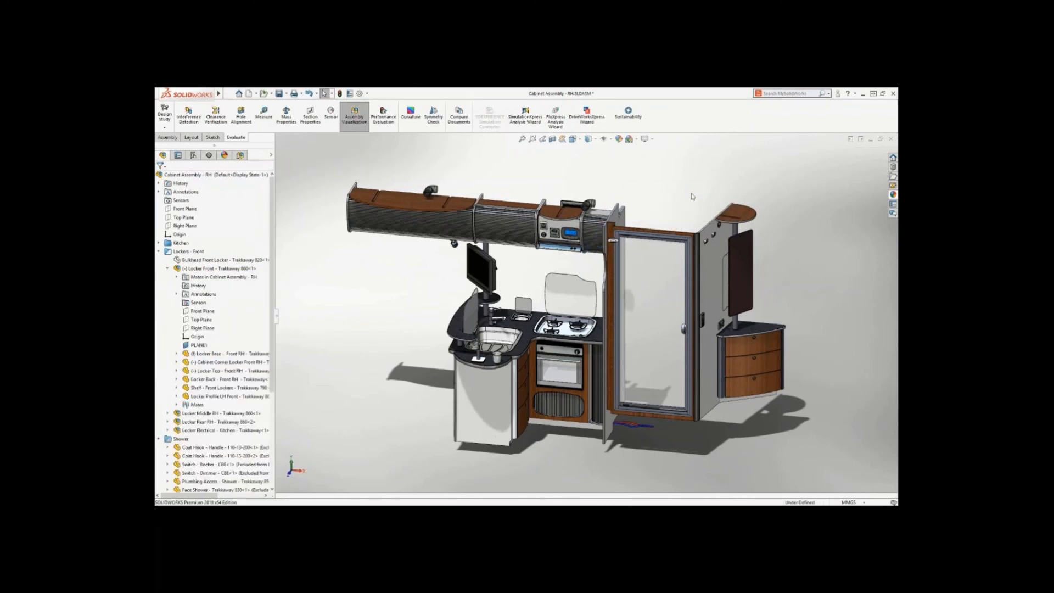
left_click(194, 269)
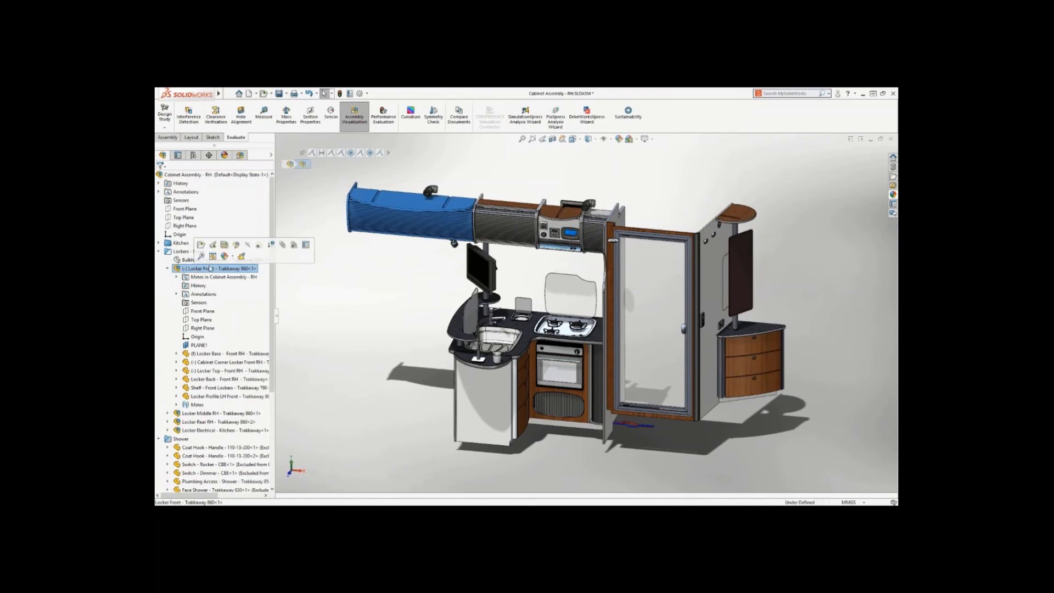
left_click(270, 246)
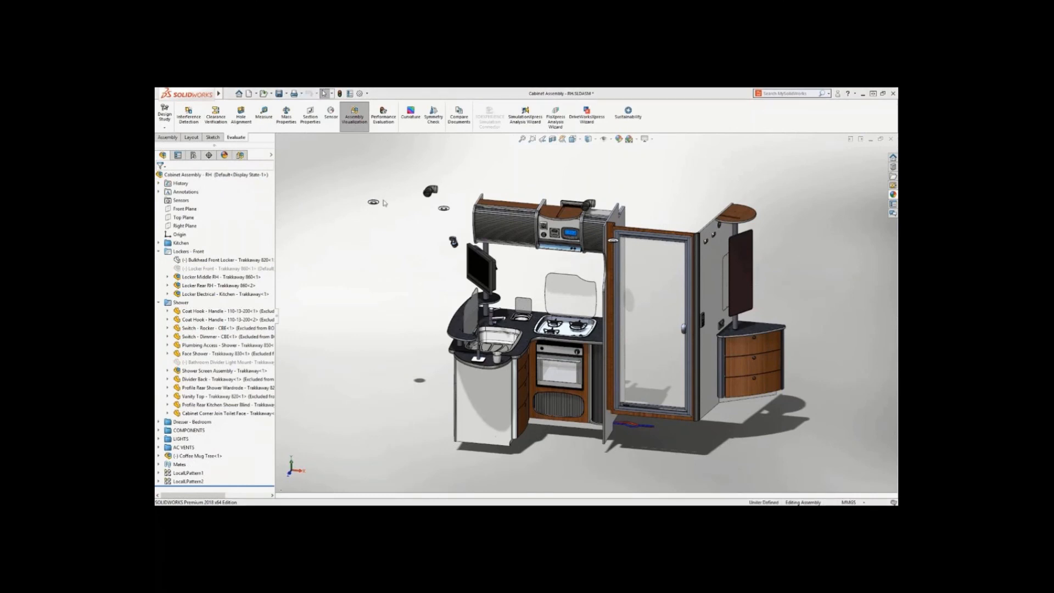
- Open the mouse gesture customization and set the number of gestures to 2 Gestures (Horizontal)
right_click(390, 129)
left_click(403, 149)
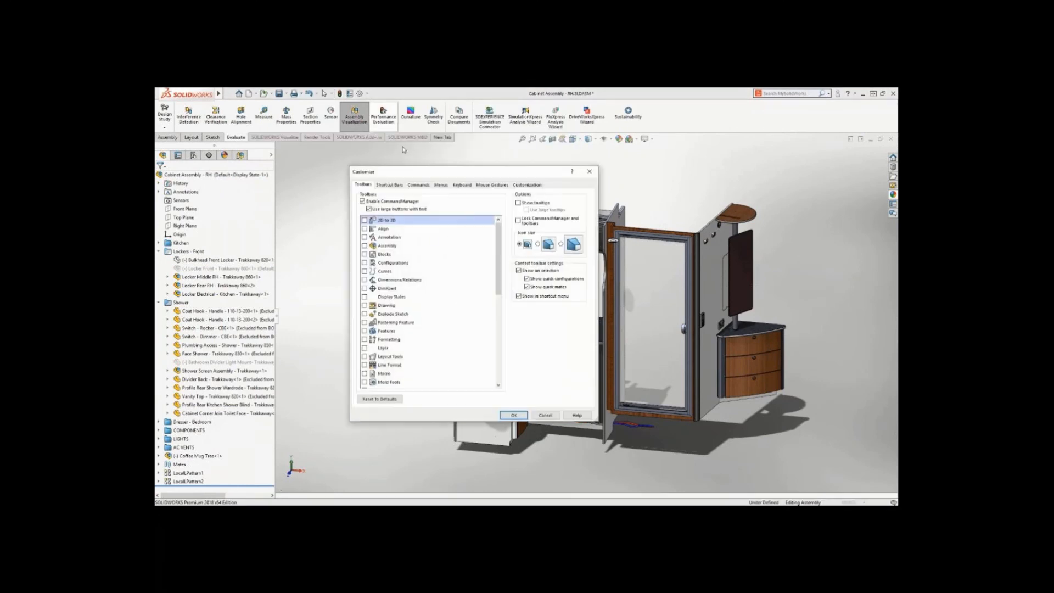
left_click(483, 185)
left_click(506, 214)
left_click(506, 218)
left_click(507, 212)
left_click(509, 223)
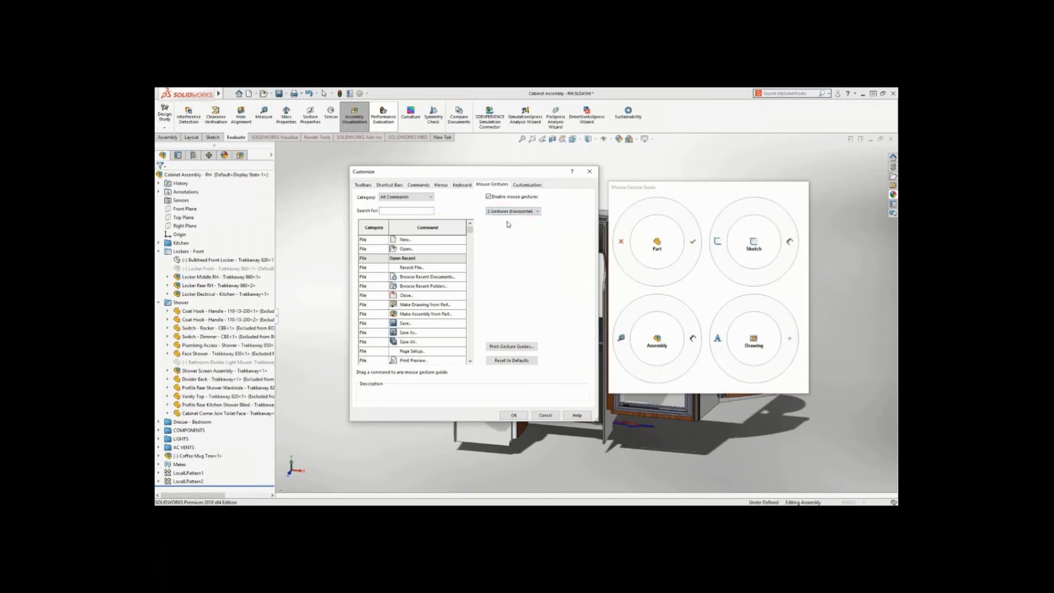
- Set the mouse gestures to 12 Gestures and assign the Open command to the Assembly gesture guide
left_click(510, 212)
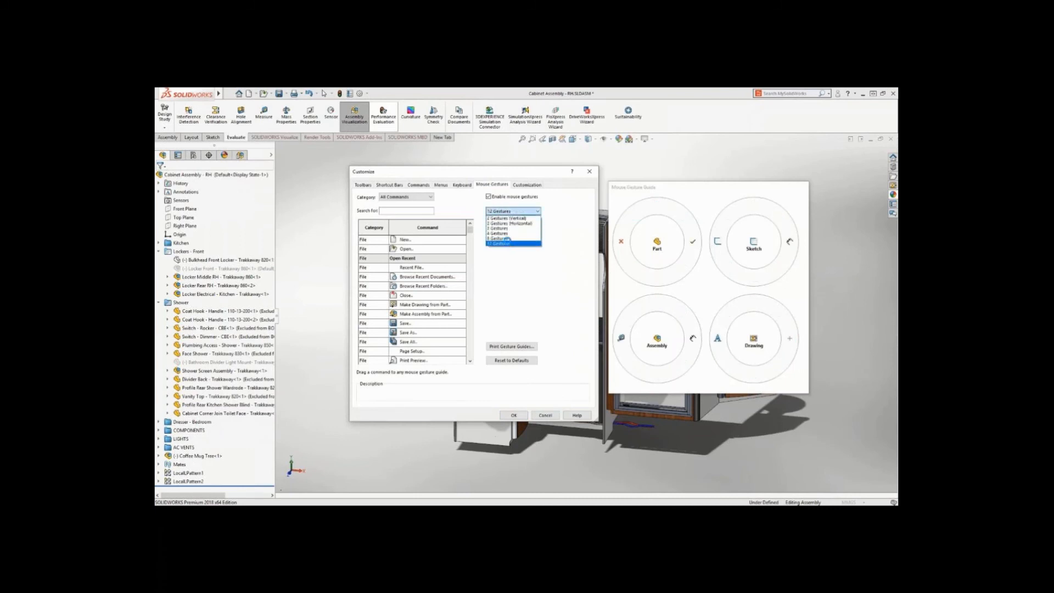
left_click(509, 244)
left_click_drag(422, 250, 620, 340)
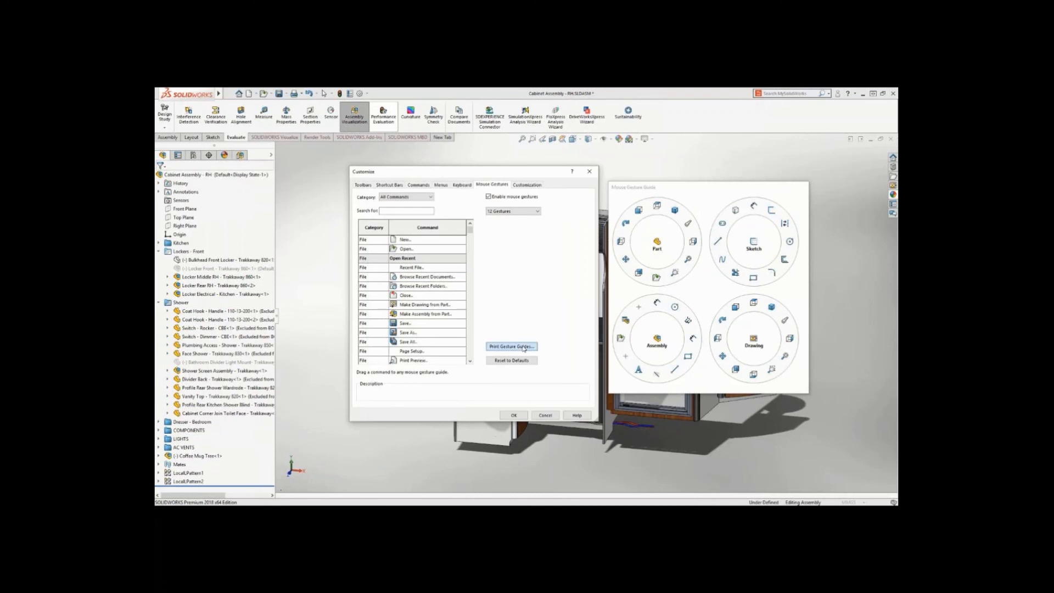
- Open the print setup for the gesture guides, cancel it, and close the customization without saving
left_click(524, 347)
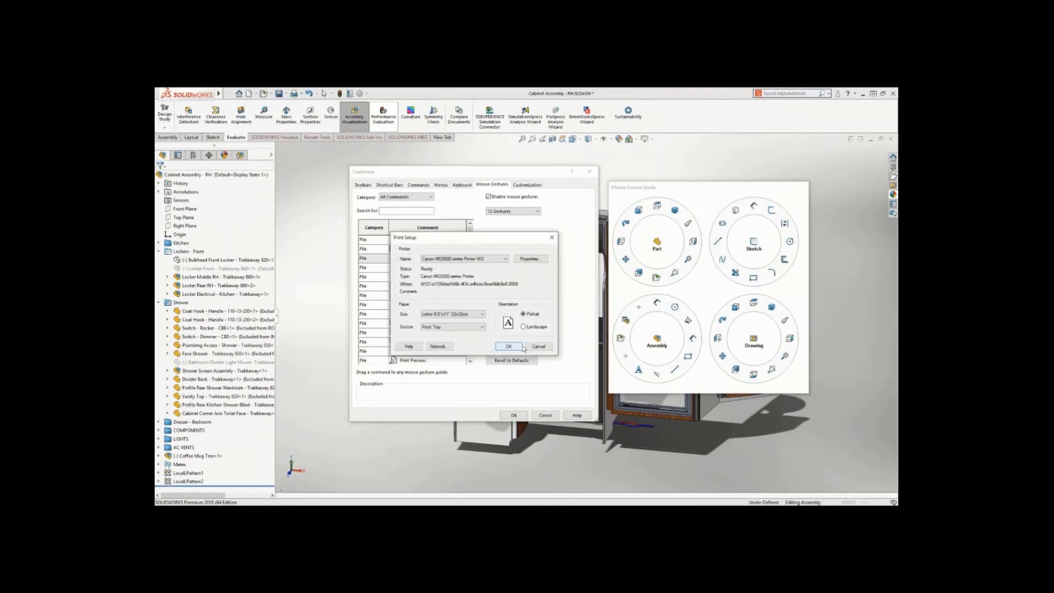
left_click(538, 347)
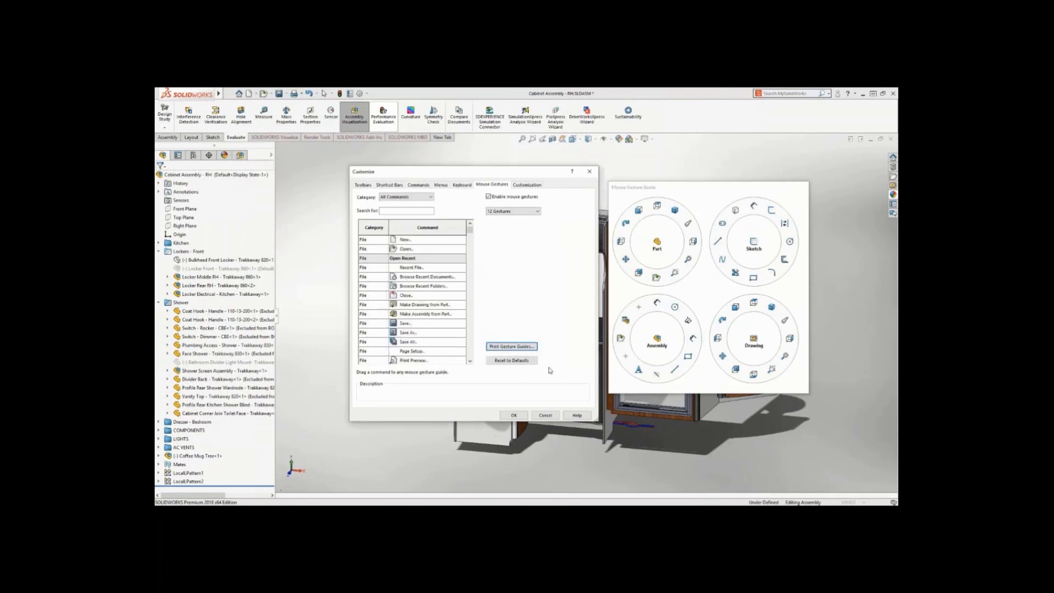
left_click(546, 416)
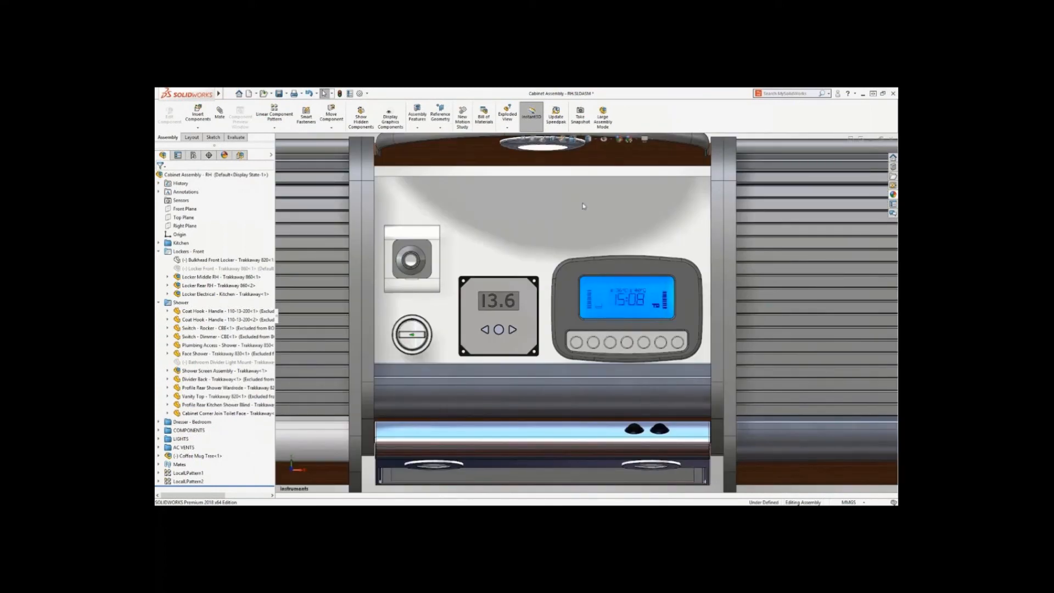
- Turn on Select over Geometry, box-select the two switches and the large blue-screen control unit on the instrument panel, and hide them
left_click(332, 94)
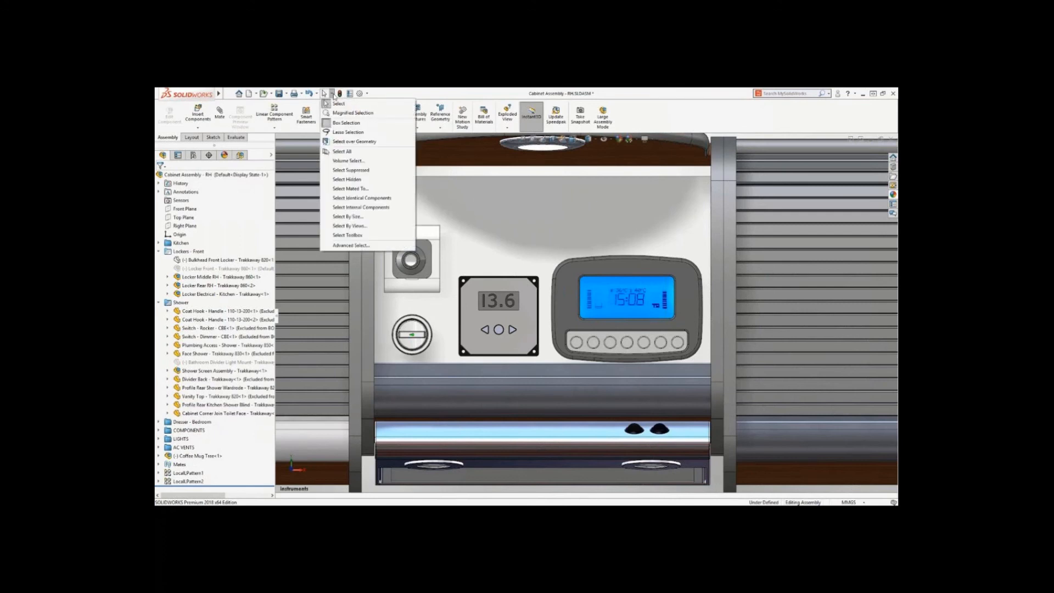
left_click(358, 142)
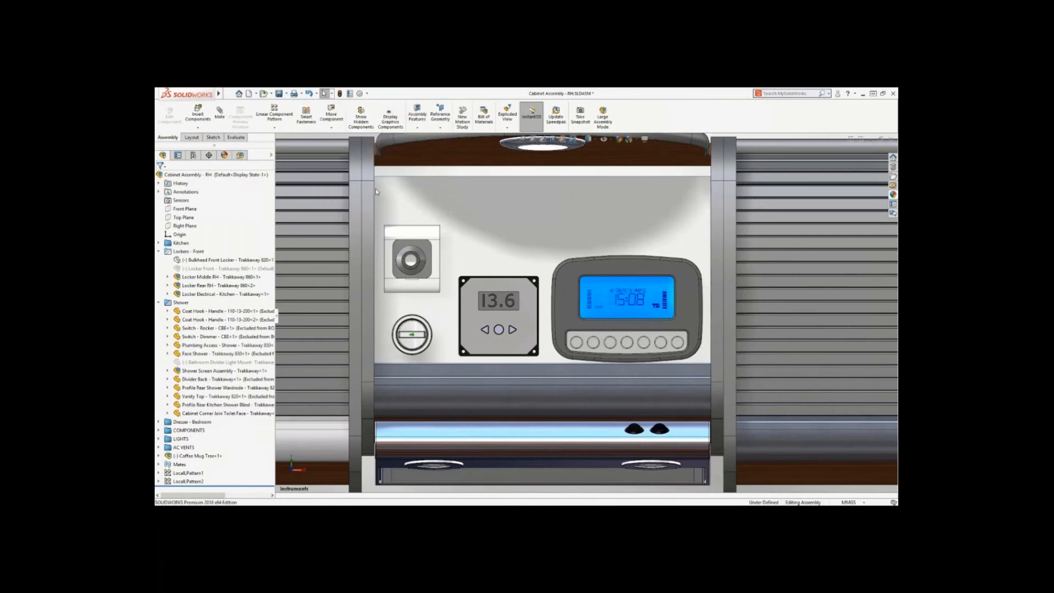
left_click_drag(377, 202, 448, 368)
left_click_drag(544, 233, 708, 380)
middle_click_drag(512, 357, 537, 416)
right_click_drag(536, 416, 537, 451)
middle_click_drag(569, 332, 581, 236)
left_click(582, 140)
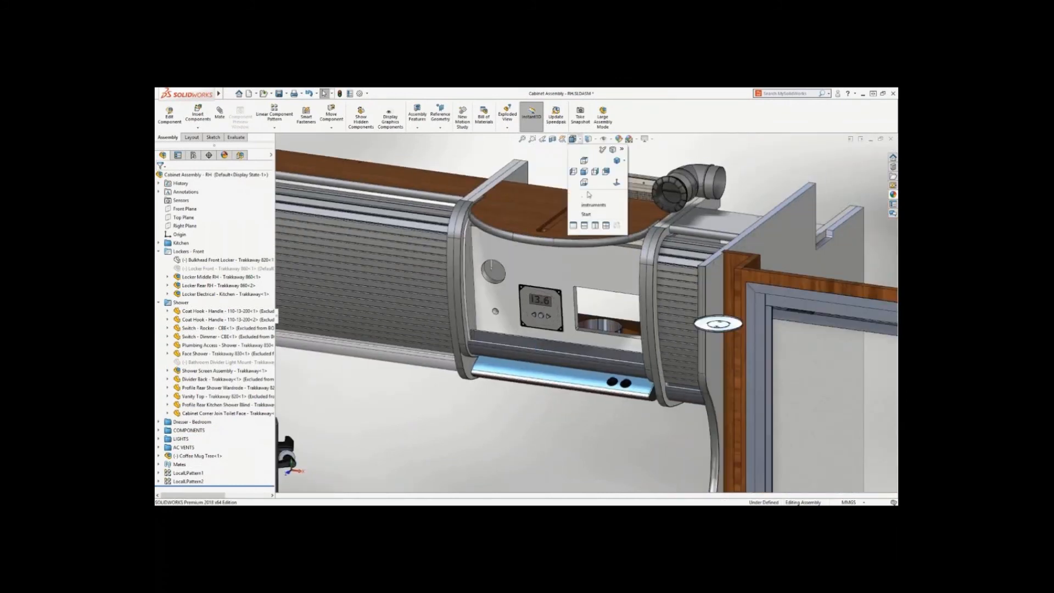
left_click(588, 214)
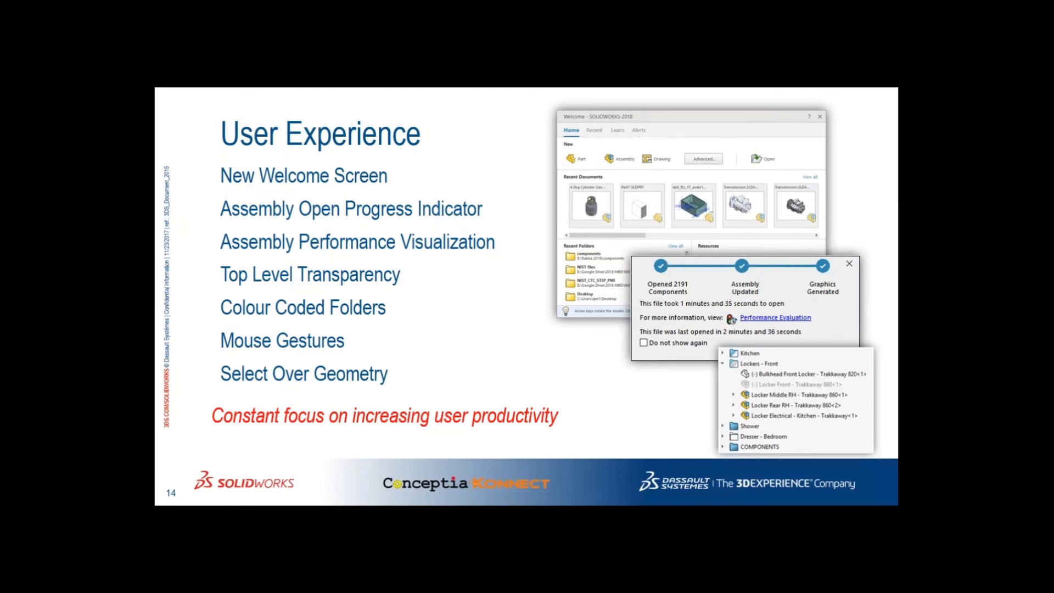
key("Right")
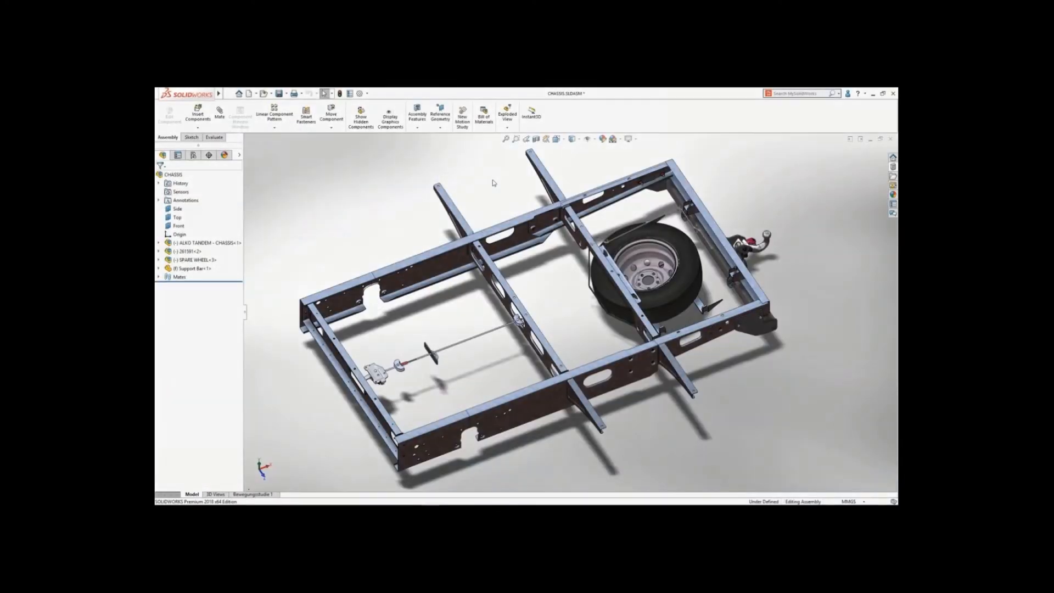
- Open the Support Bar part from the chassis assembly and roll the model back to before its sweep feature
right_click_drag(499, 189, 513, 203)
left_click_drag(560, 189, 767, 350)
key("Escape")
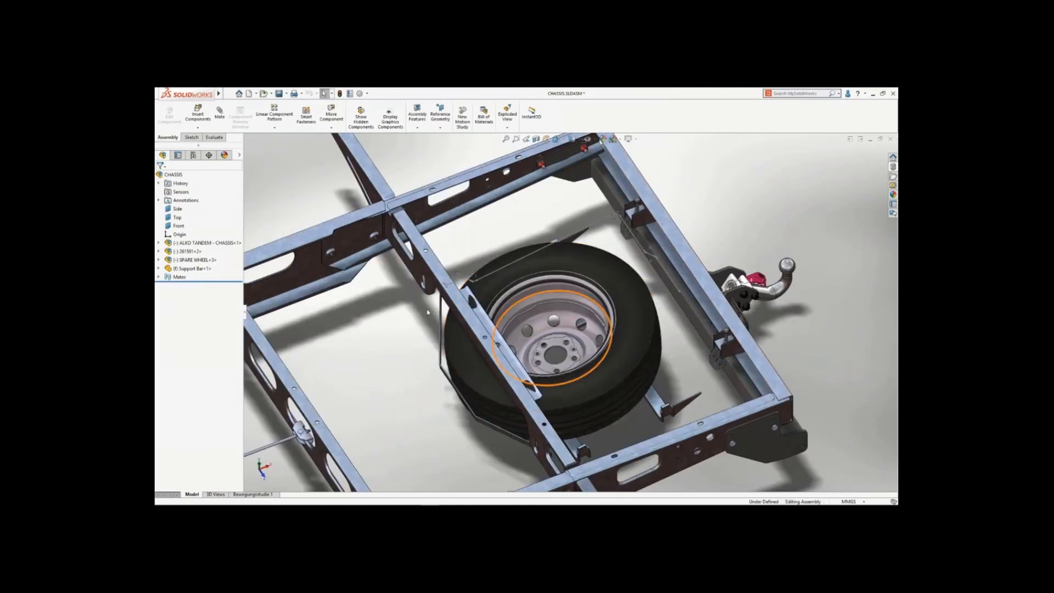
left_click(204, 269)
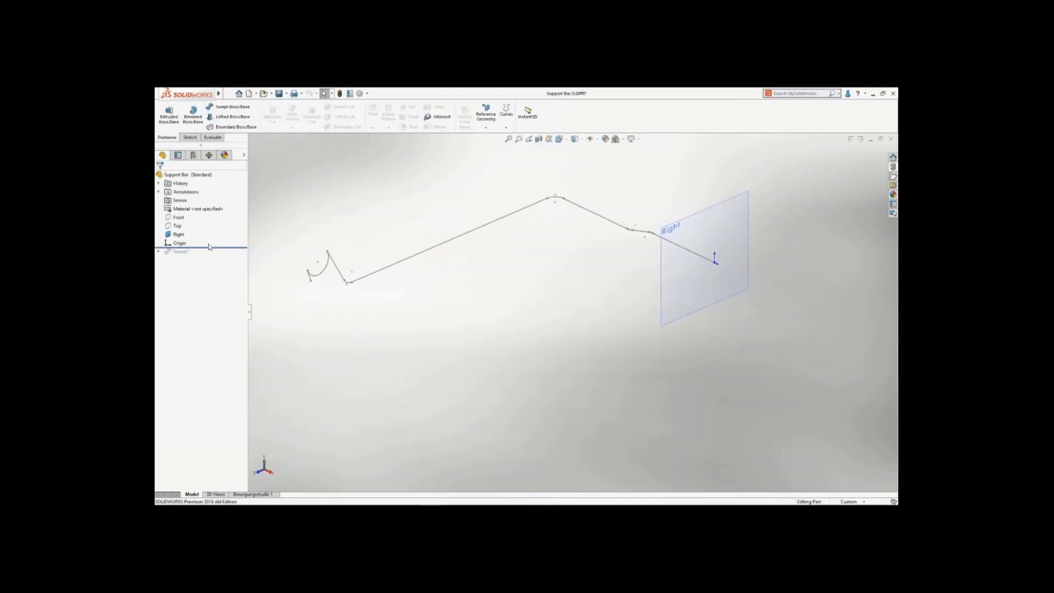
- Edit the support bar's 3D sketch and reverse the endpoint tangent of the large arc in the end hook
left_click(338, 272)
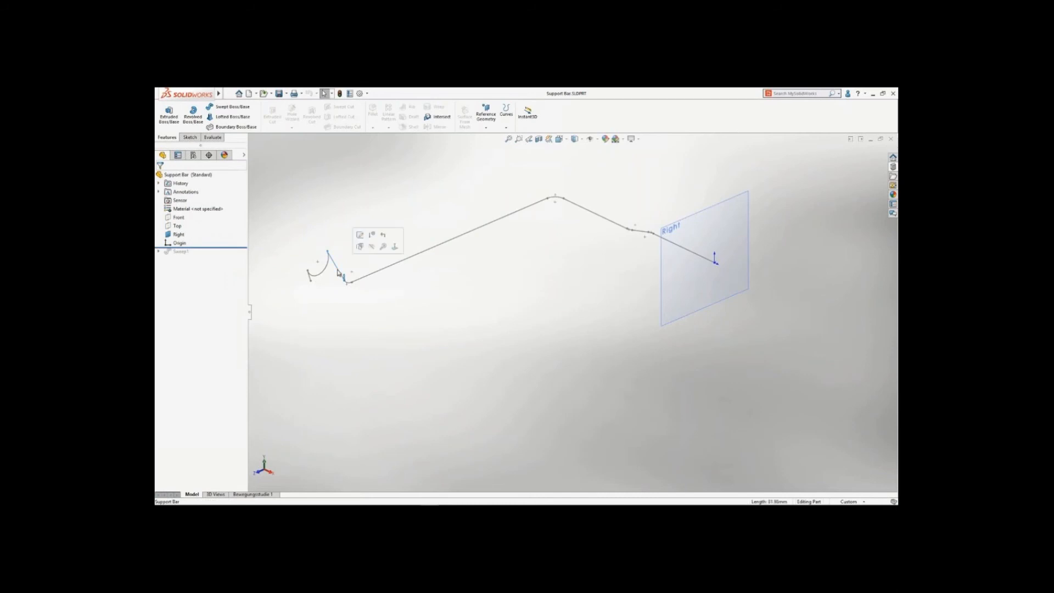
left_click(360, 236)
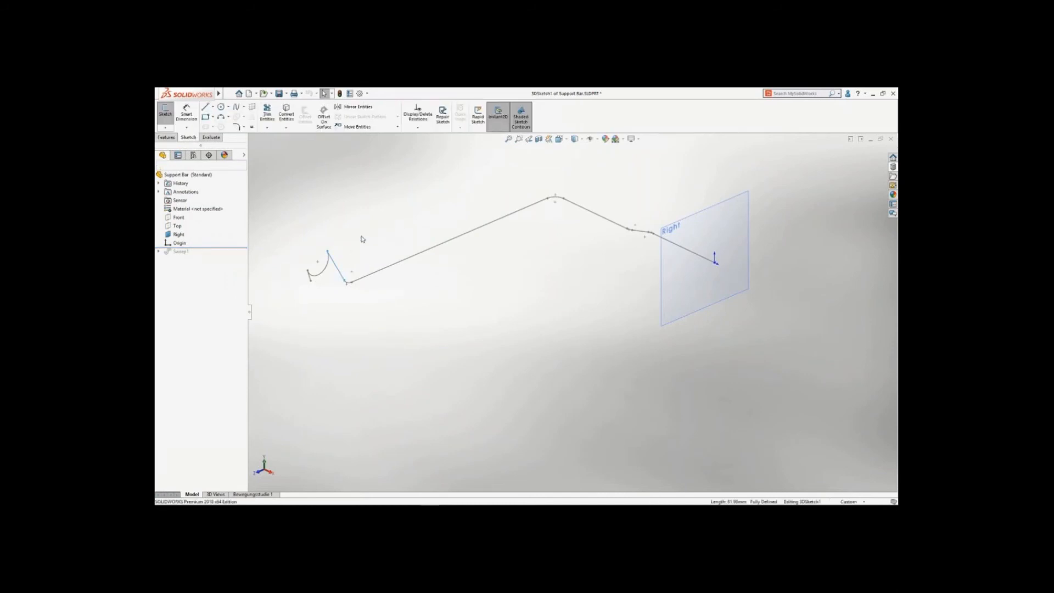
right_click_drag(284, 220, 309, 242)
mouse_move(286, 229)
left_mouse_down()
mouse_move(357, 306)
mouse_move(407, 328)
left_mouse_up()
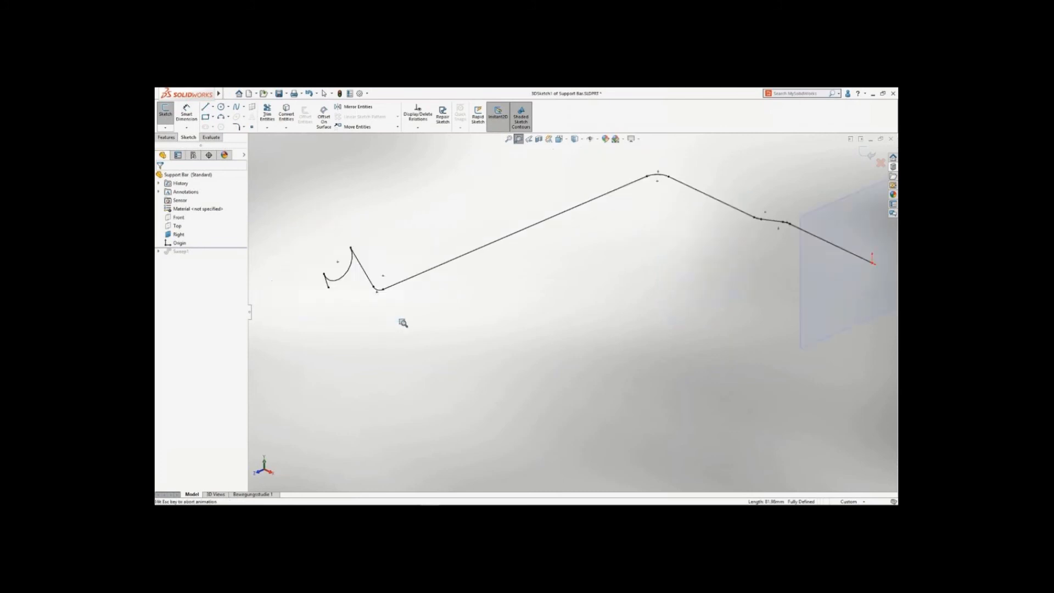
left_click(465, 317)
right_click(465, 317)
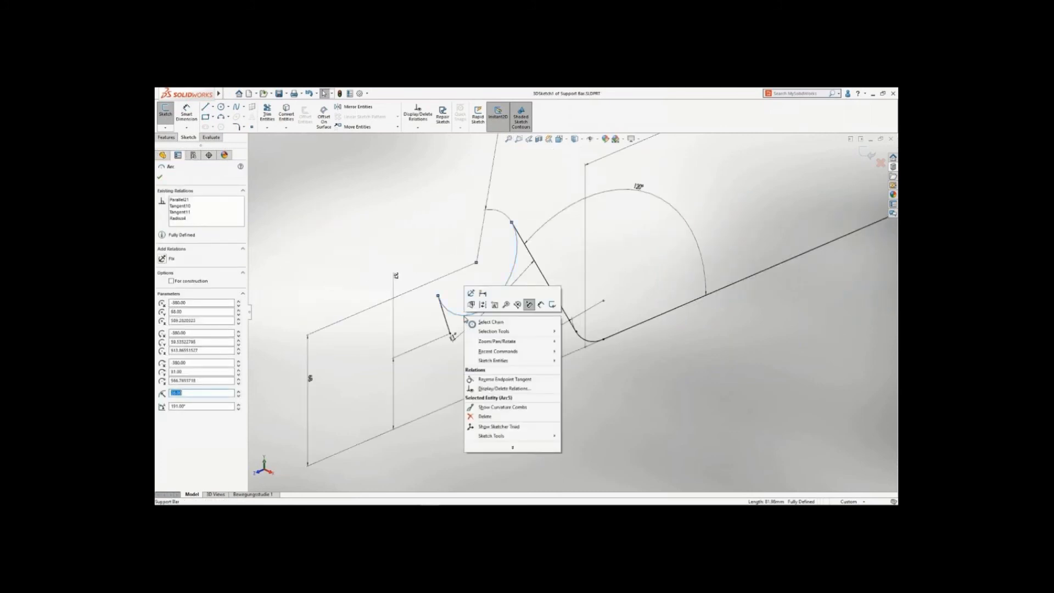
left_click(499, 379)
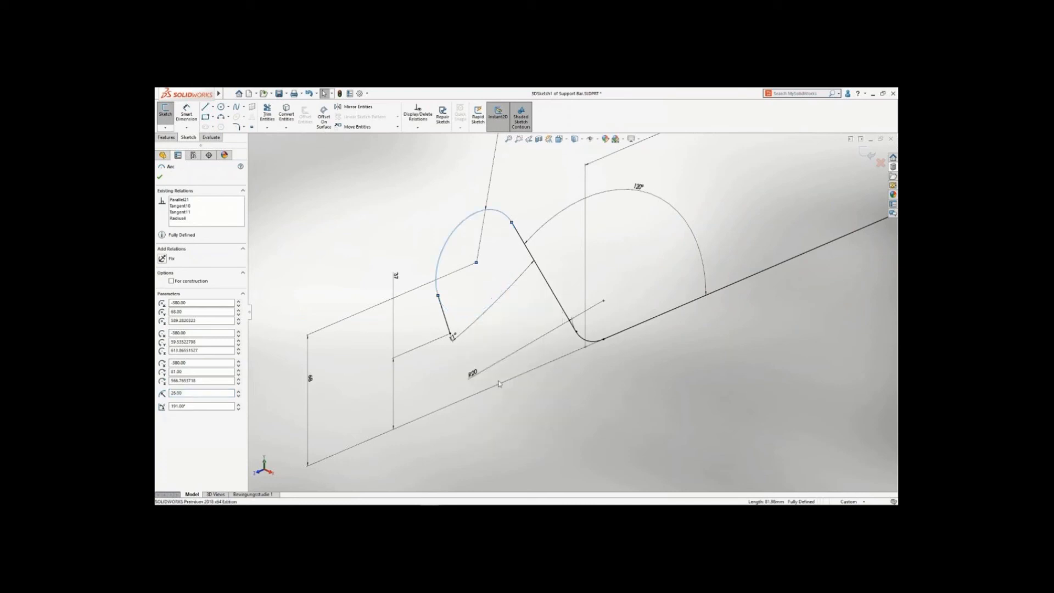
key("Escape")
key("f")
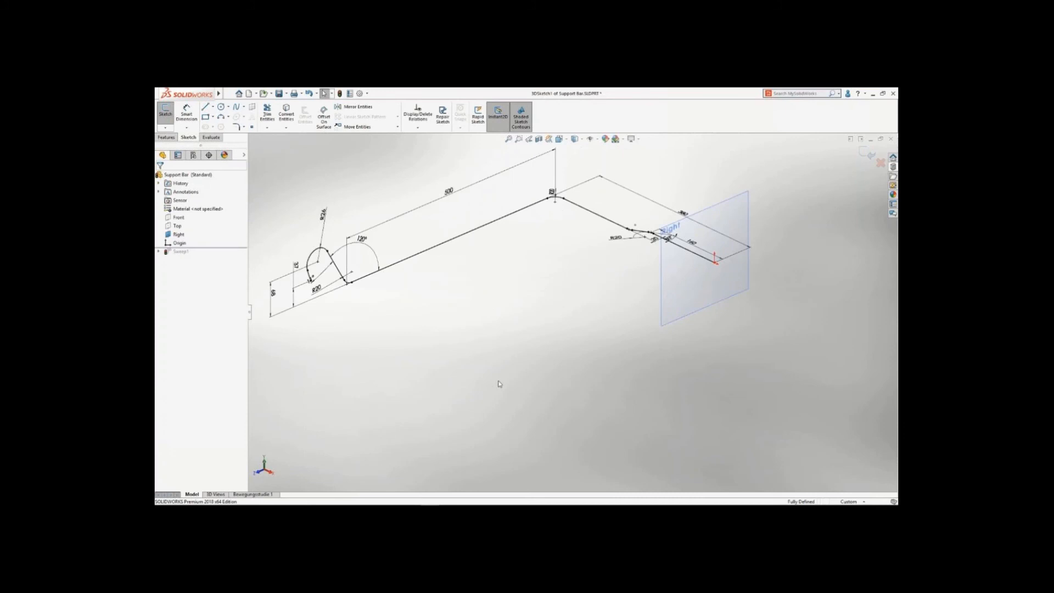
- Mirror all the support bar's 3D sketch entities about the Right plane with Copy enabled
right_click_drag(489, 338, 488, 361)
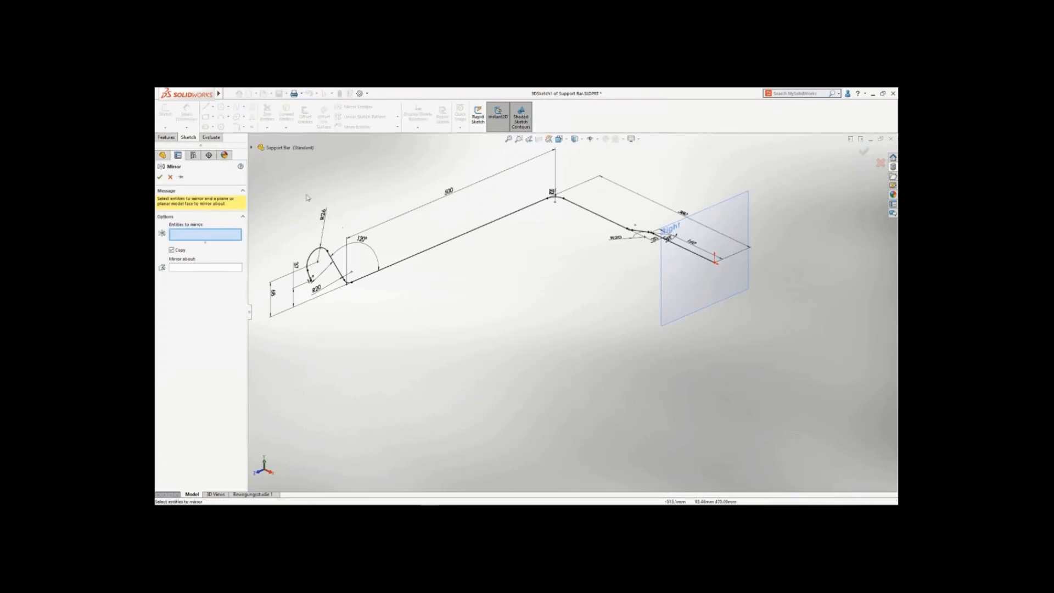
mouse_move(277, 168)
left_mouse_down()
mouse_move(532, 313)
mouse_move(727, 380)
left_mouse_up()
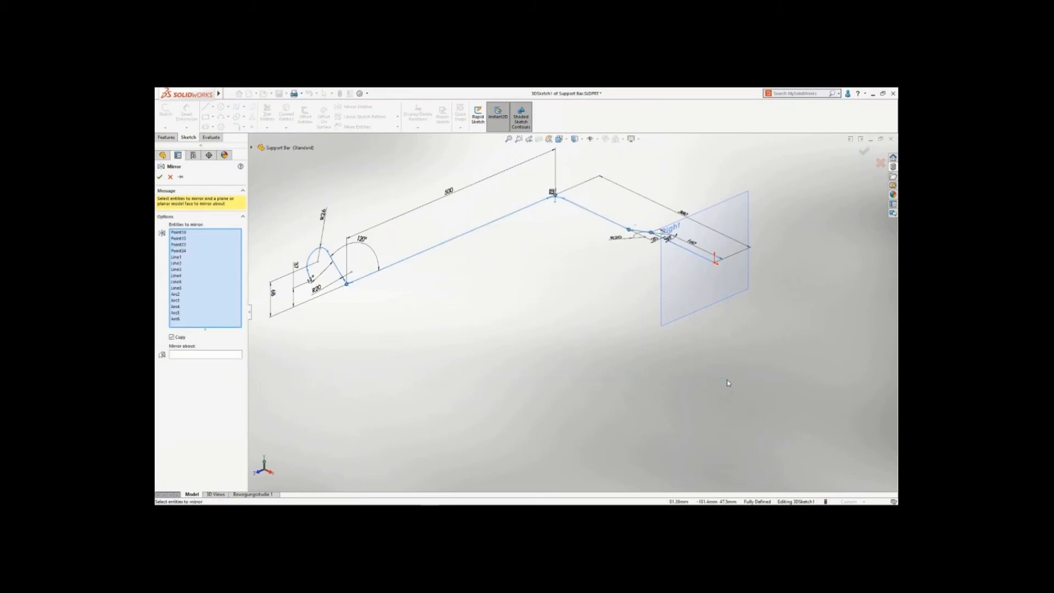
left_click(230, 354)
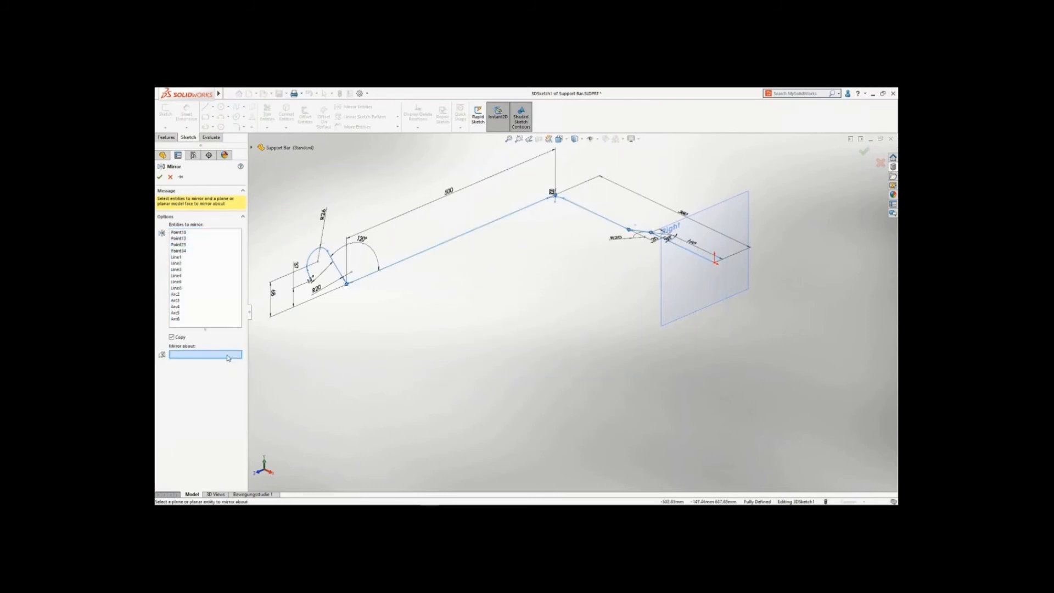
left_click(664, 300)
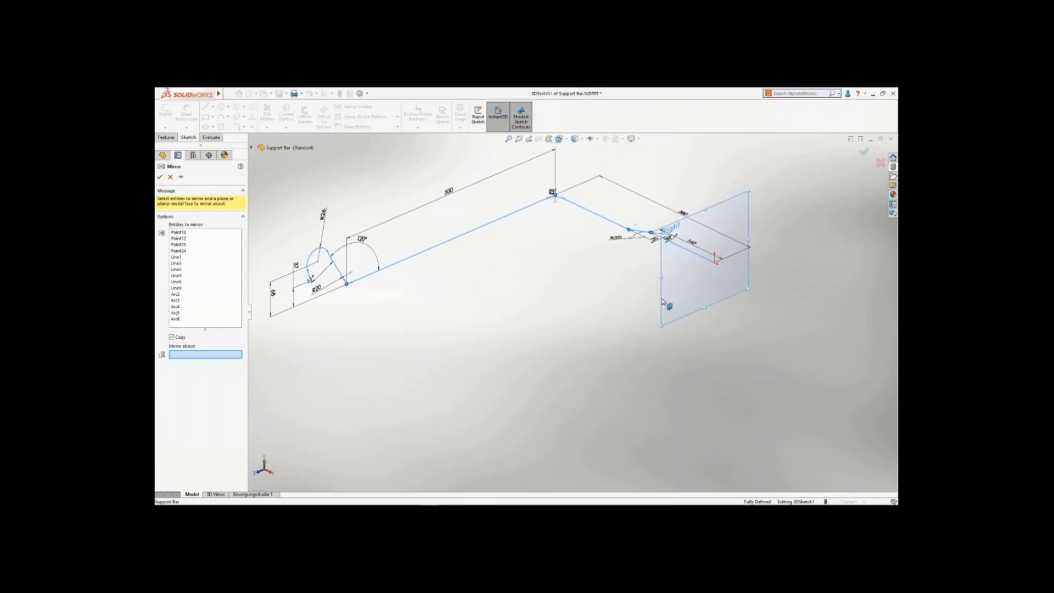
key("Return")
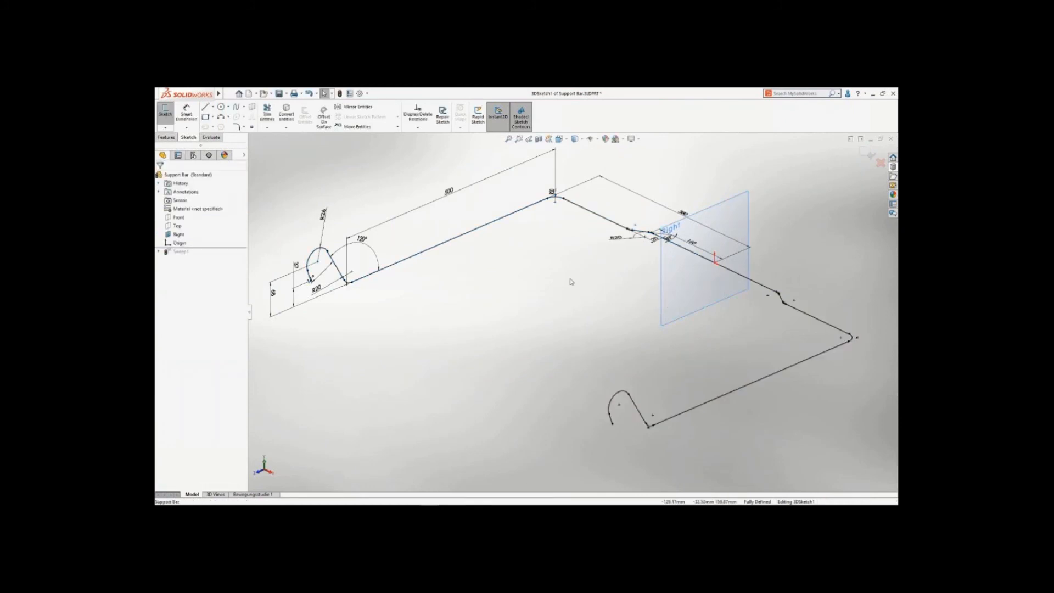
- Stretch the long side's 500 mm dimension to 595 mm by its end handle and exit the 3D sketch
left_click(388, 223)
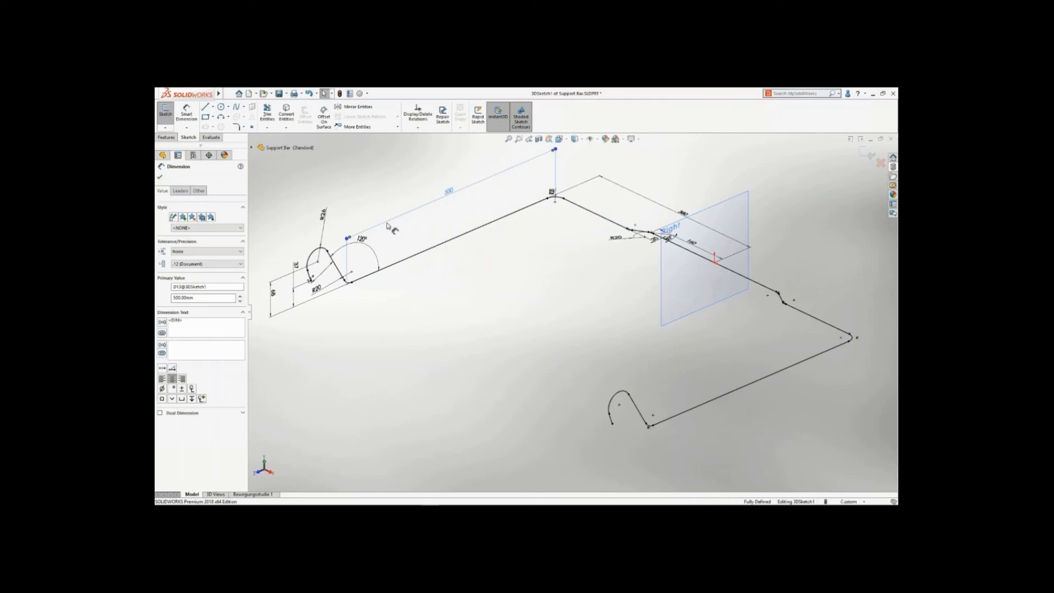
left_click_drag(346, 238, 308, 250)
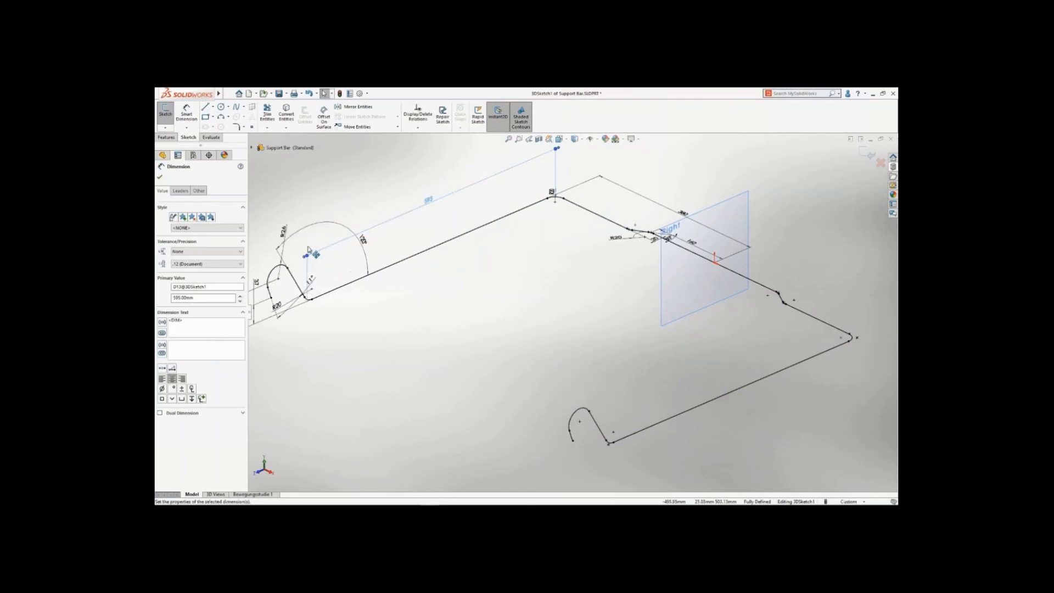
key("Escape")
right_click(402, 289)
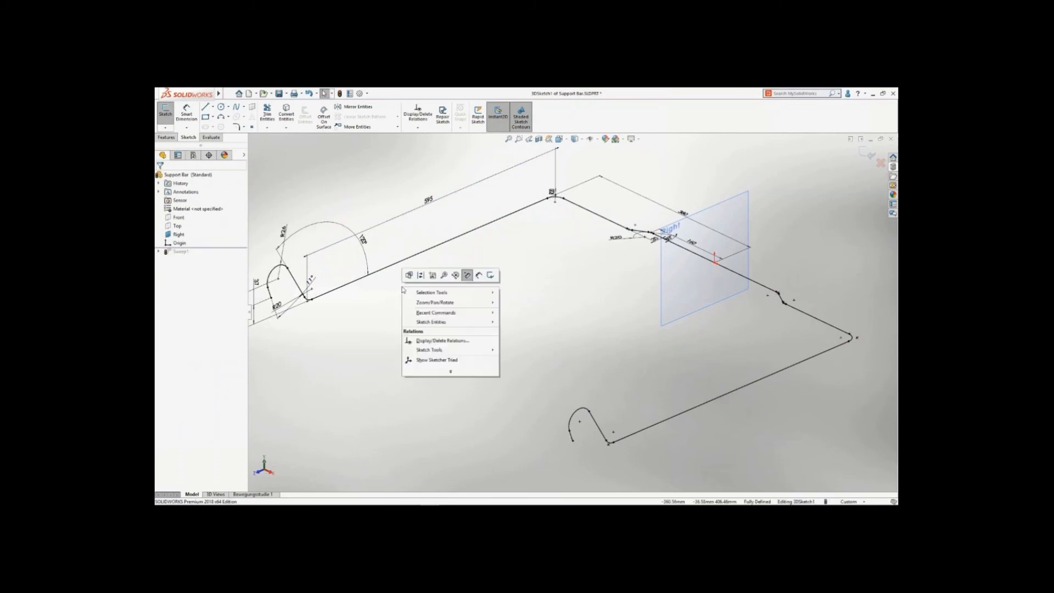
left_click(489, 276)
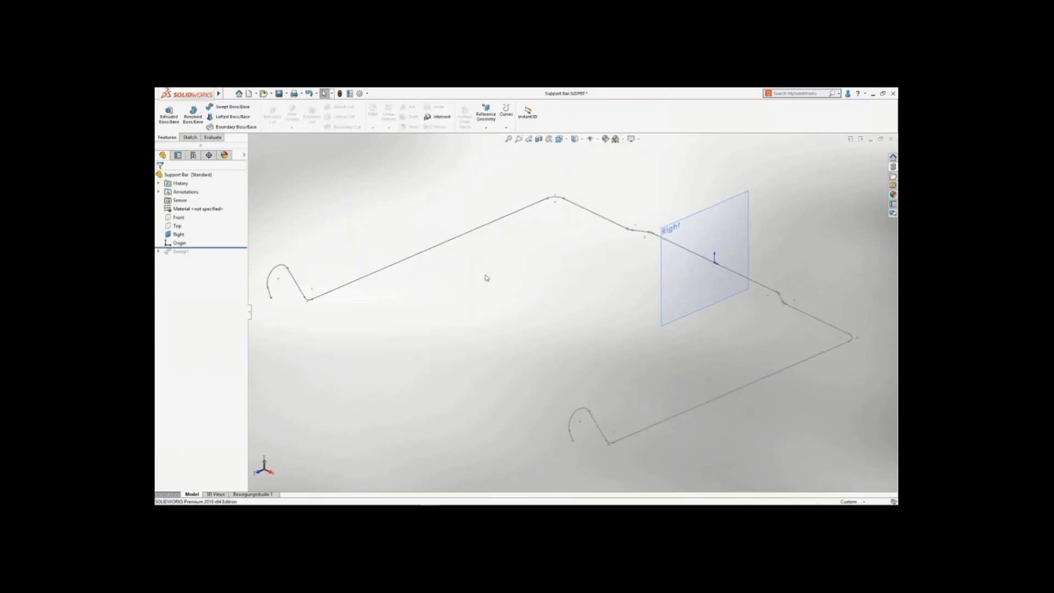
- Roll forward past the sweep with the reference plane display hidden, and switch back to the chassis assembly
left_click_drag(234, 246, 234, 254)
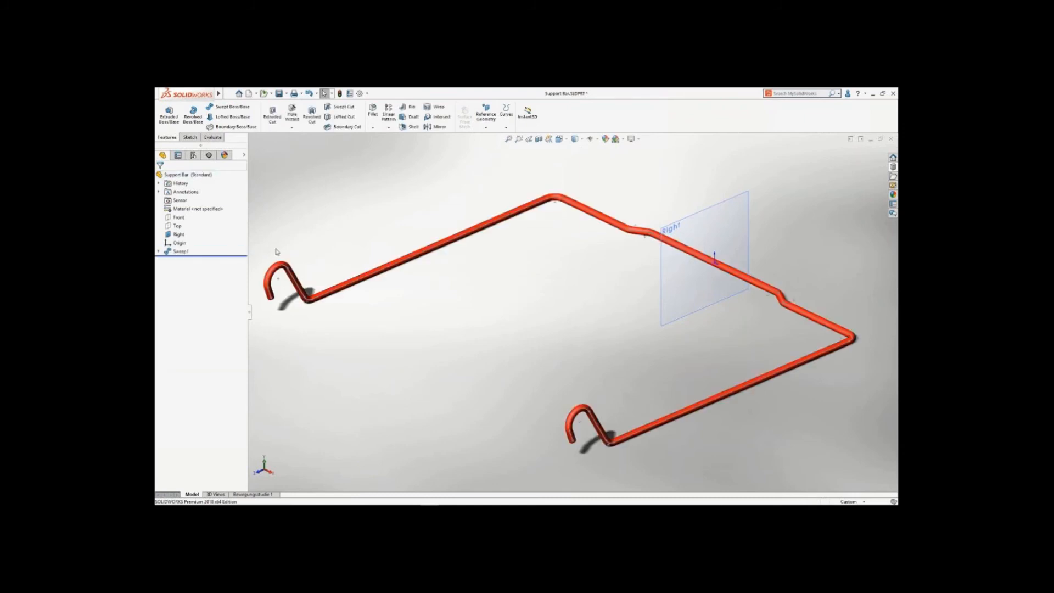
left_click(591, 140)
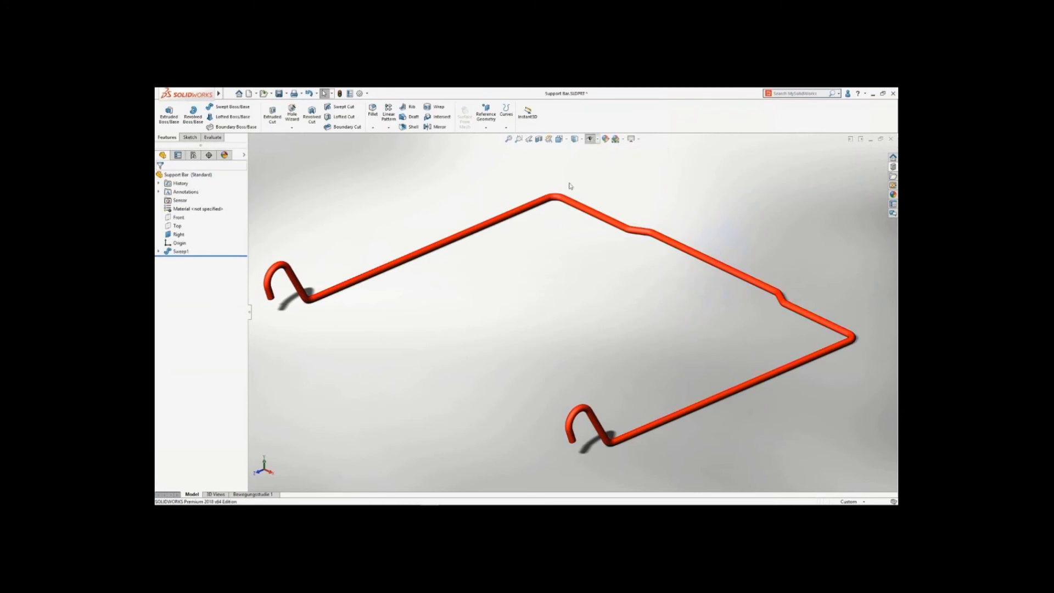
key("ctrl+Tab")
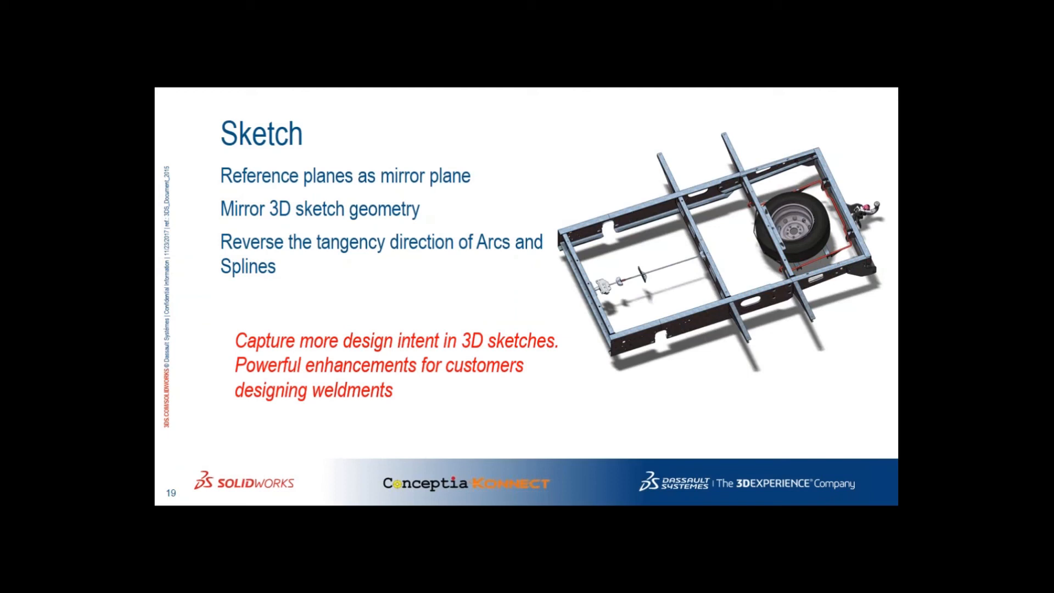
key("Right")
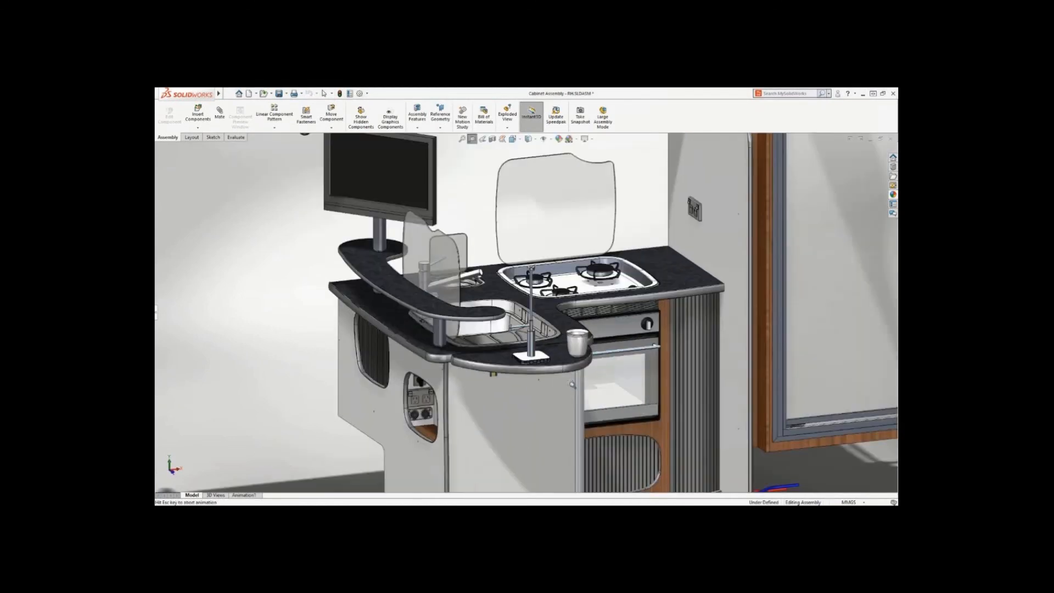
- Open the Coffee Mug Tree assembly from the kitchen counter and set the Tree Arm linear pattern to 6 instances
left_click(547, 346)
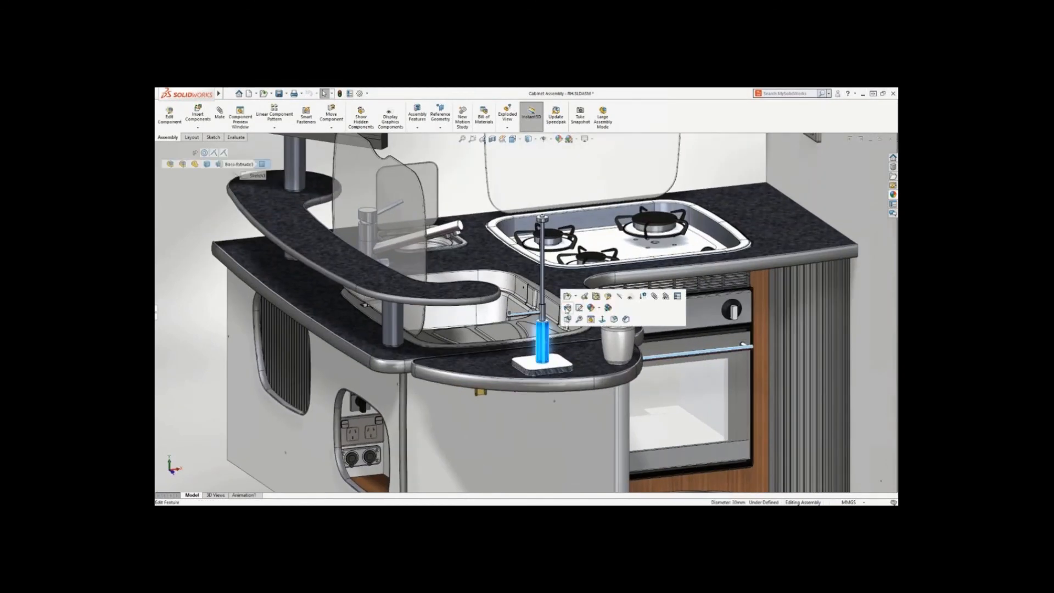
left_click(567, 308)
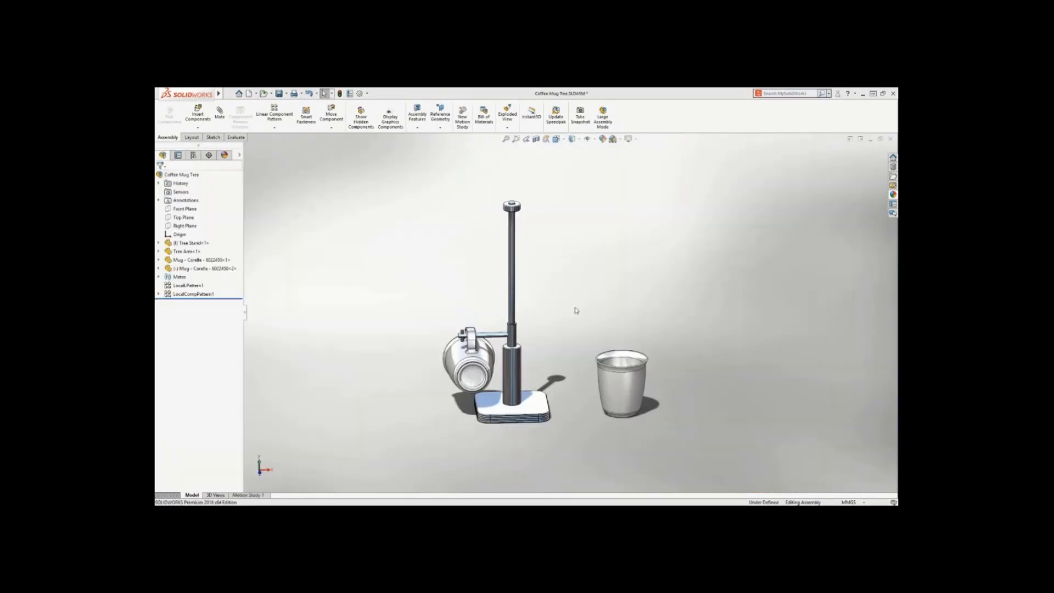
left_click(197, 286)
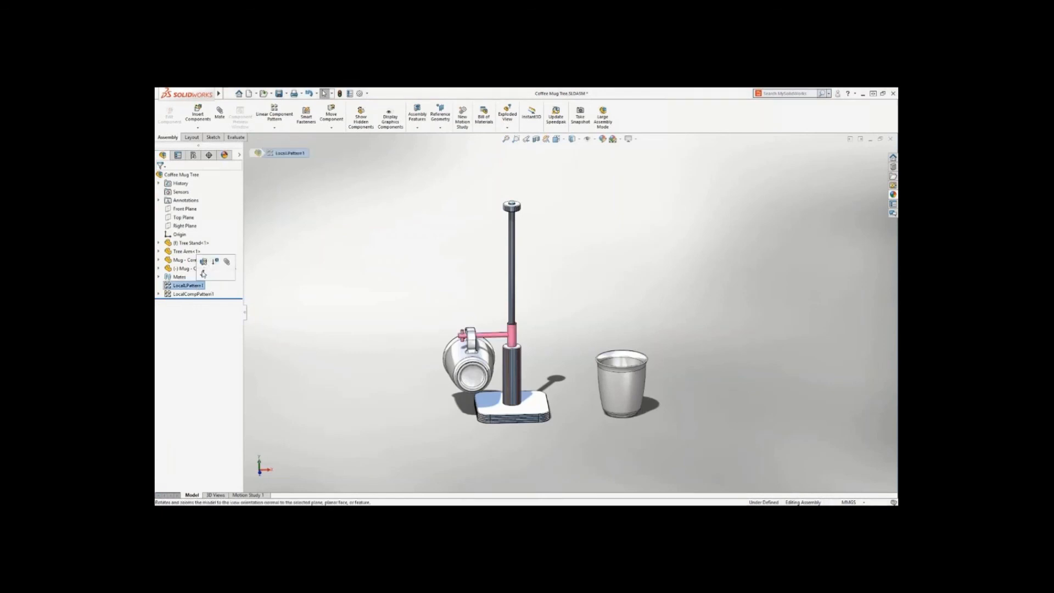
left_click(203, 262)
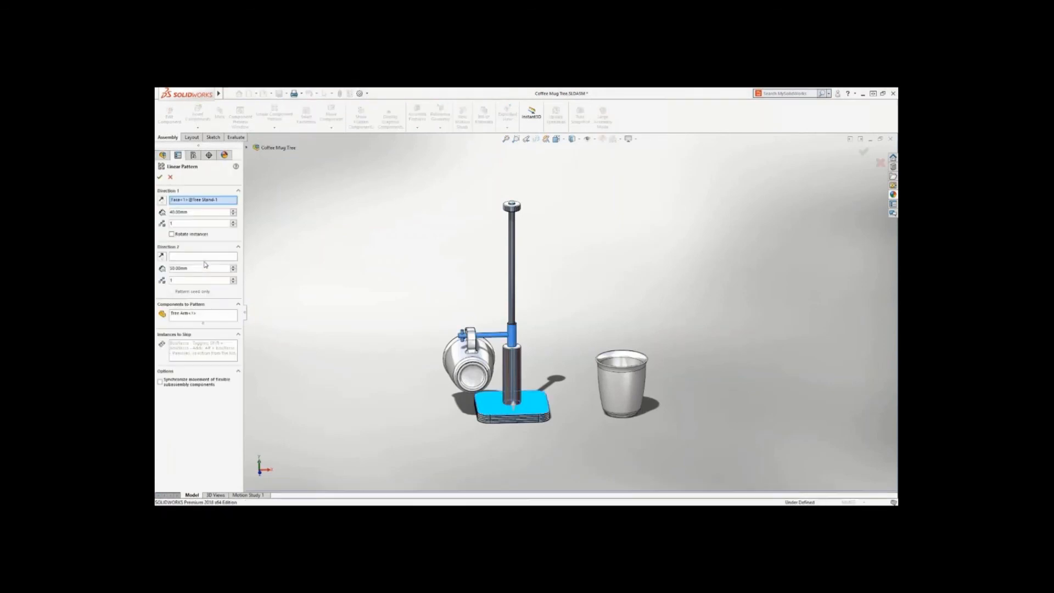
left_click(234, 222)
left_click(233, 222)
left_click(234, 221)
left_click(234, 222)
left_click(233, 221)
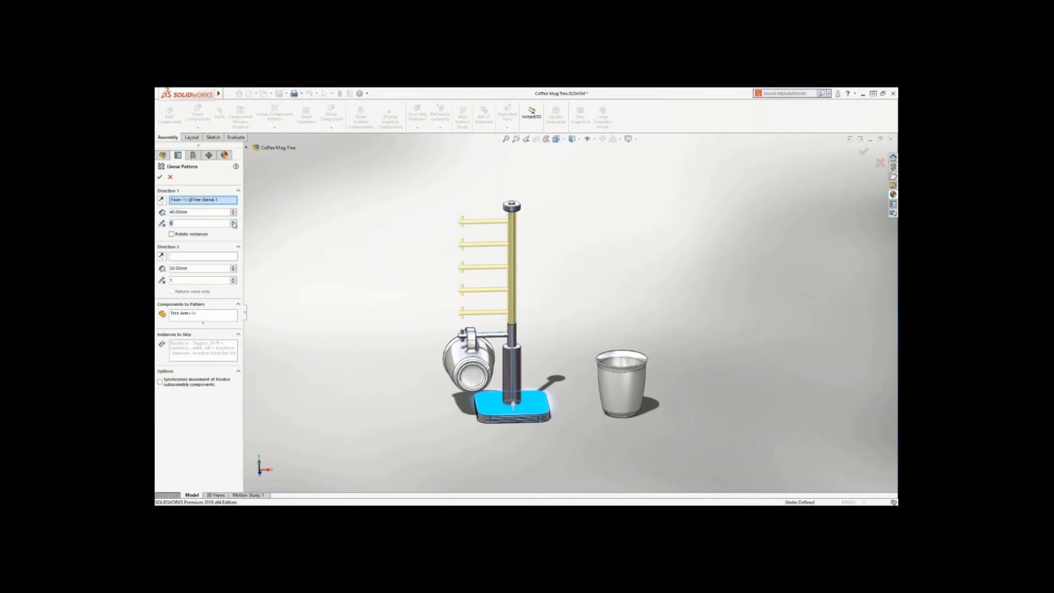
- Rotate the pattern instances about the Tree Stand's cylindrical face by 120 degrees and accept the linear pattern
left_click(171, 234)
left_click(497, 345)
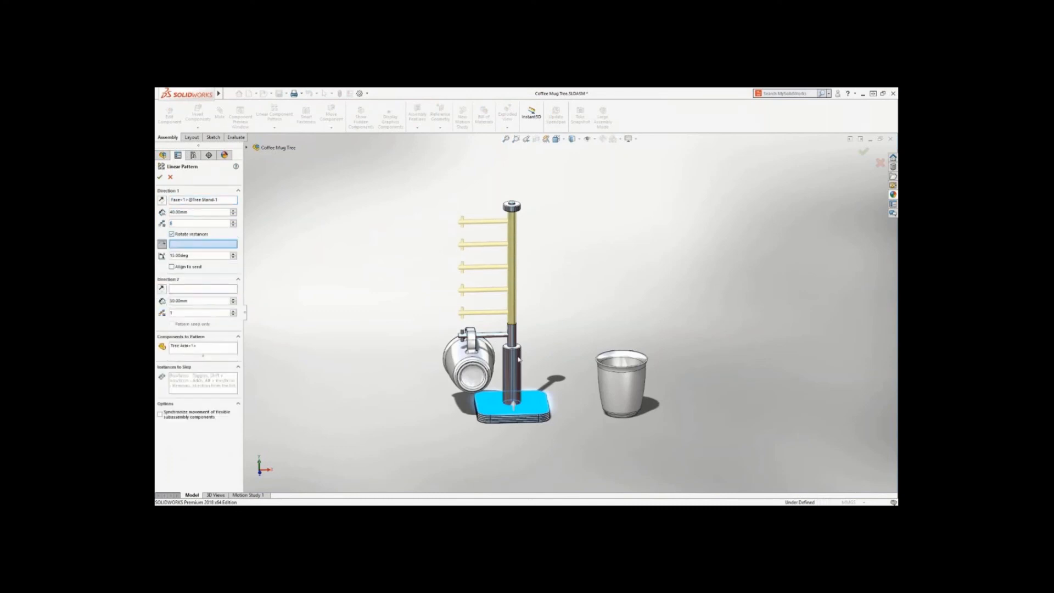
left_click(233, 254)
double_click(187, 256)
type("120")
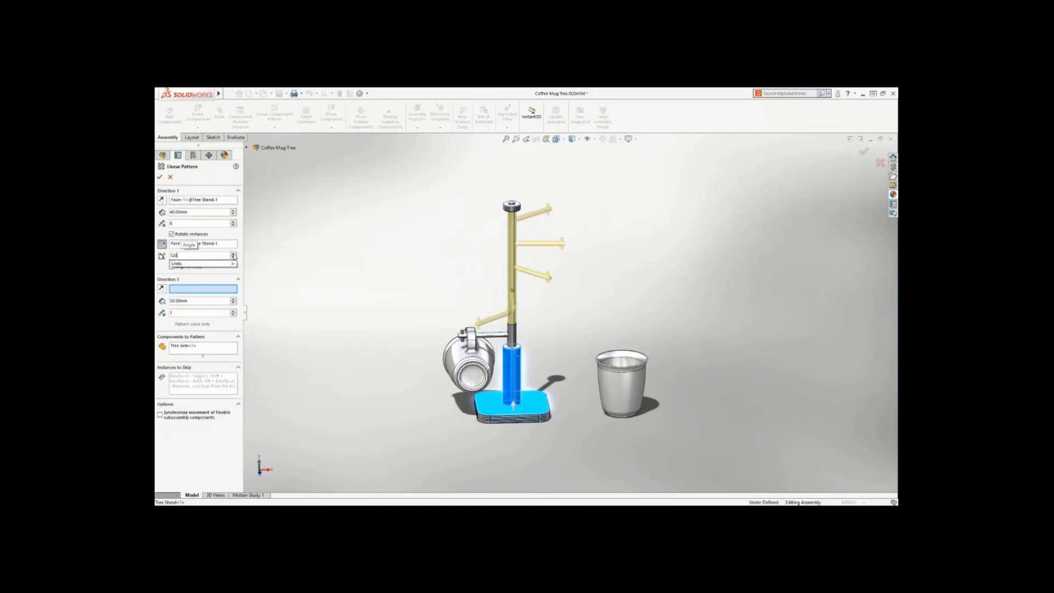
right_click(274, 256)
left_click(287, 289)
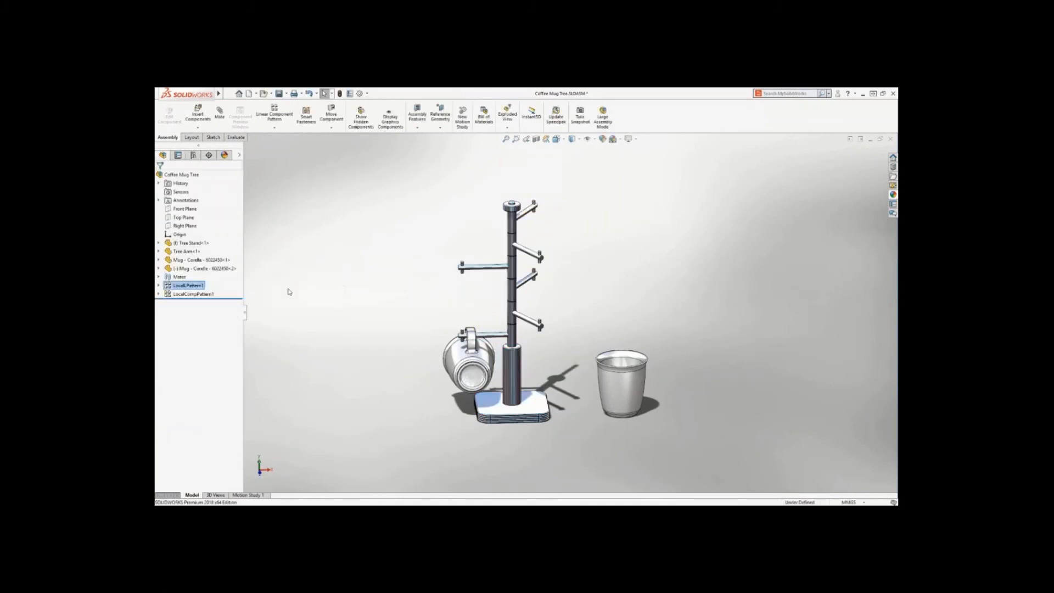
- Show the hidden mugs of the component pattern on the Coffee Mug Tree's arms
right_click(207, 296)
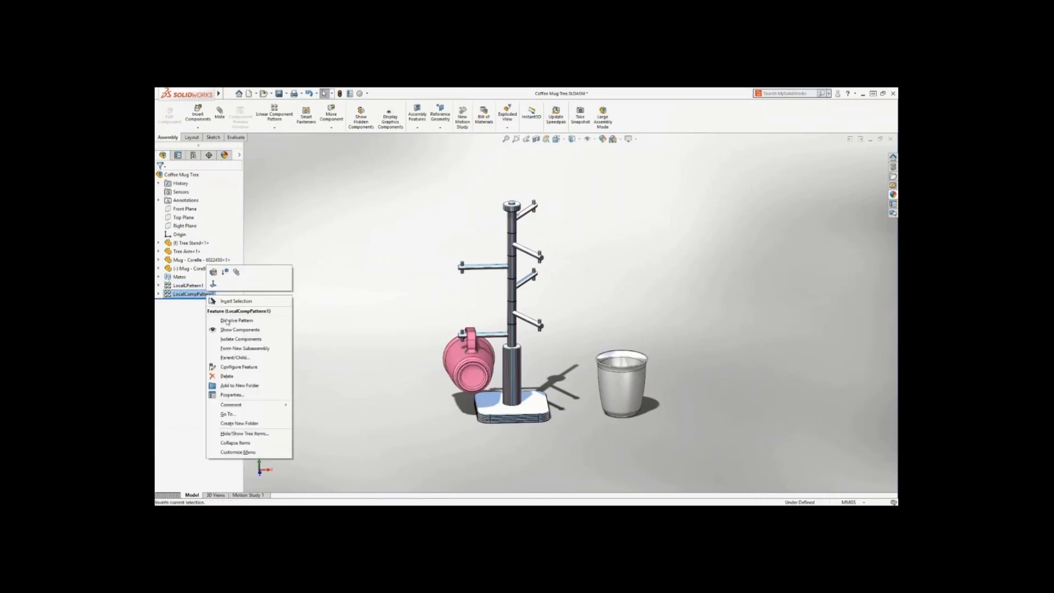
left_click(264, 333)
left_click(266, 332)
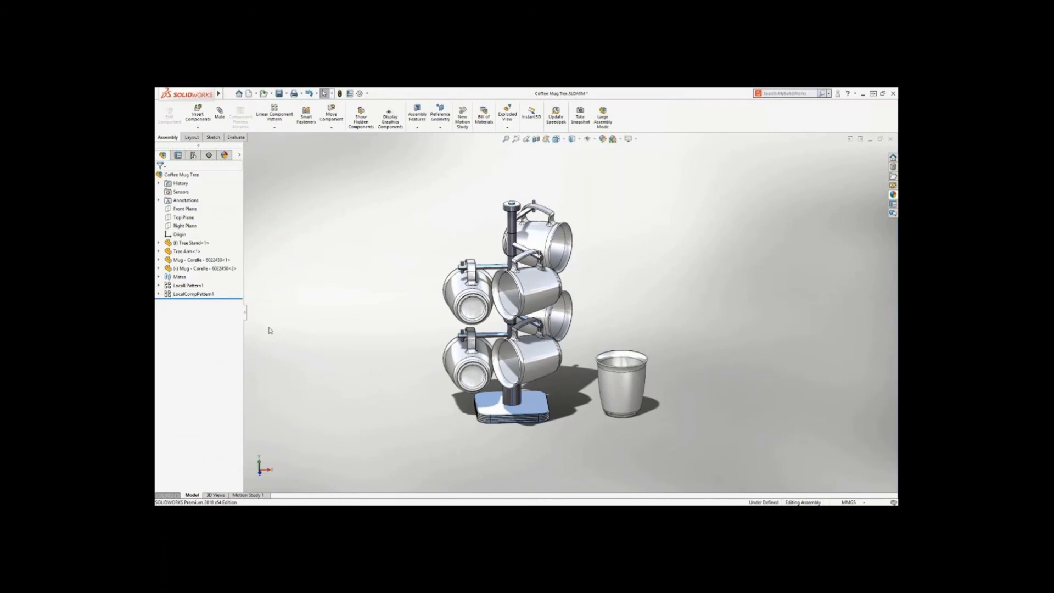
- Switch to the Spinflo Topline hob assembly and mate the large burner's hidden underside face coincident with the stove's top surface
key("ctrl+Tab")
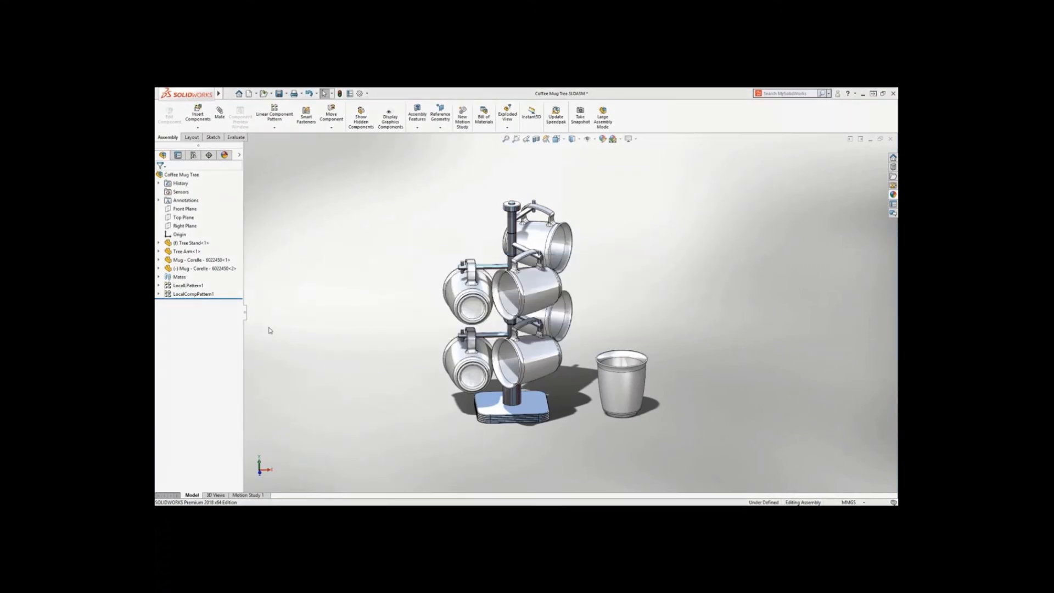
left_click(561, 138)
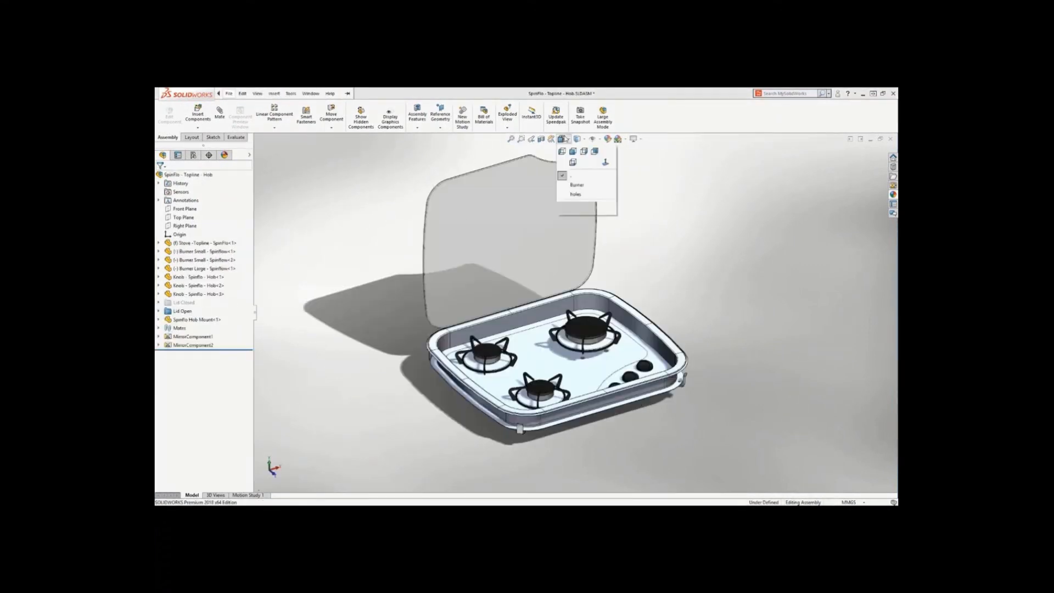
left_click(576, 205)
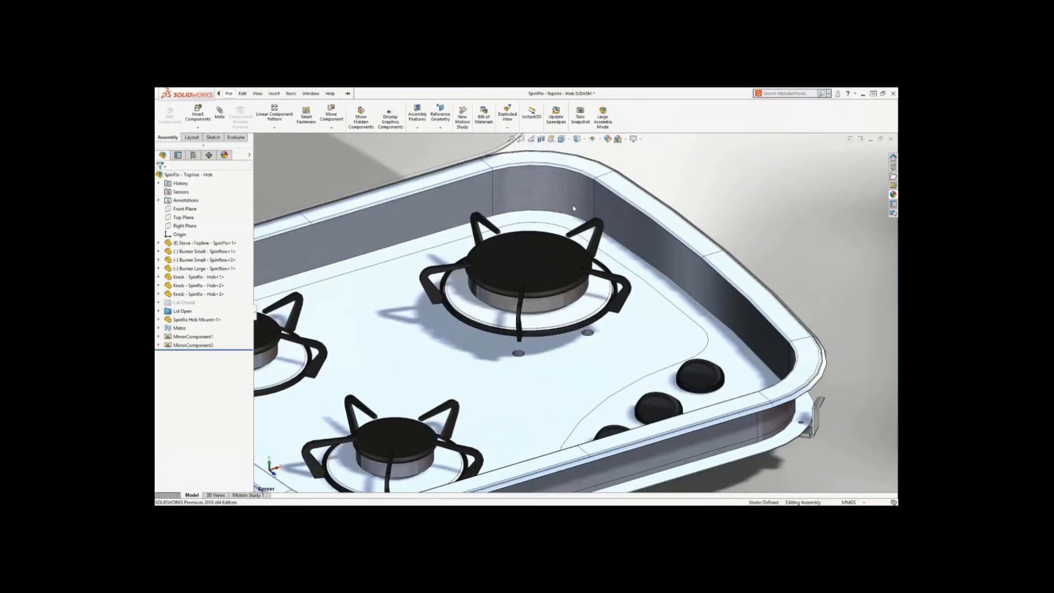
key("s")
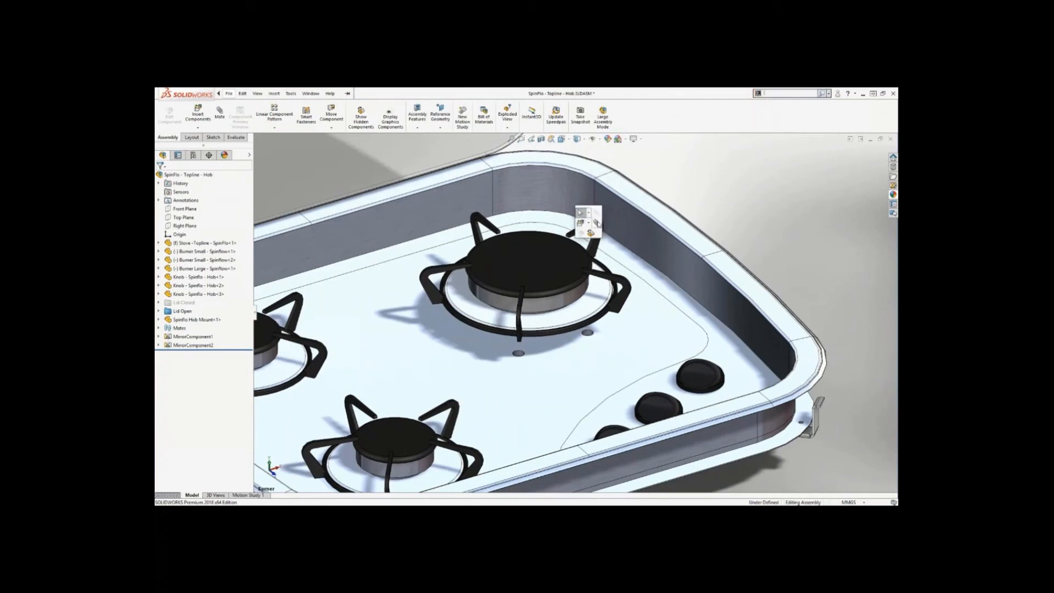
left_click(598, 224)
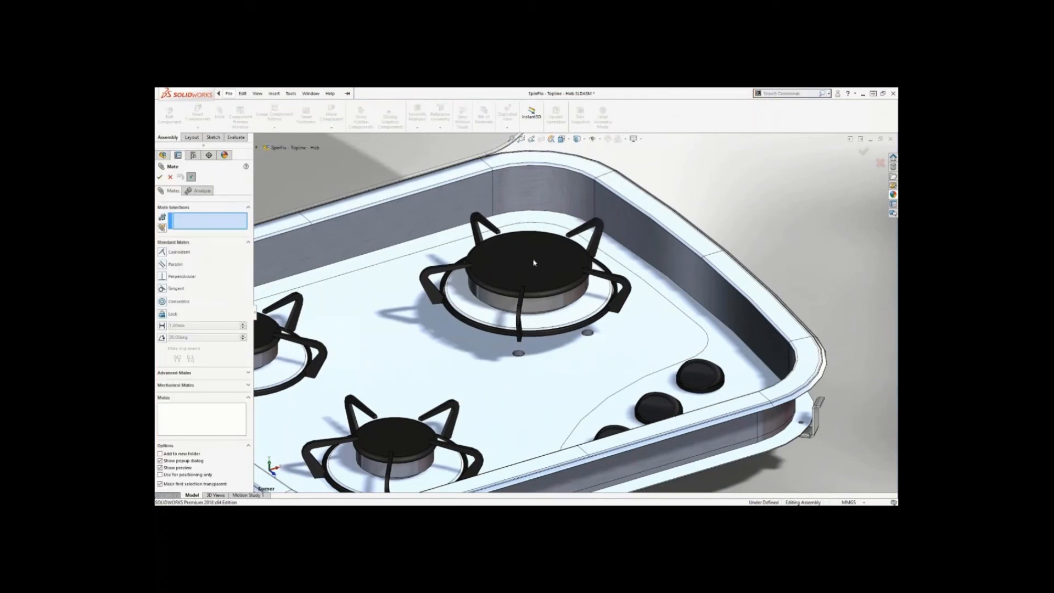
key("alt")
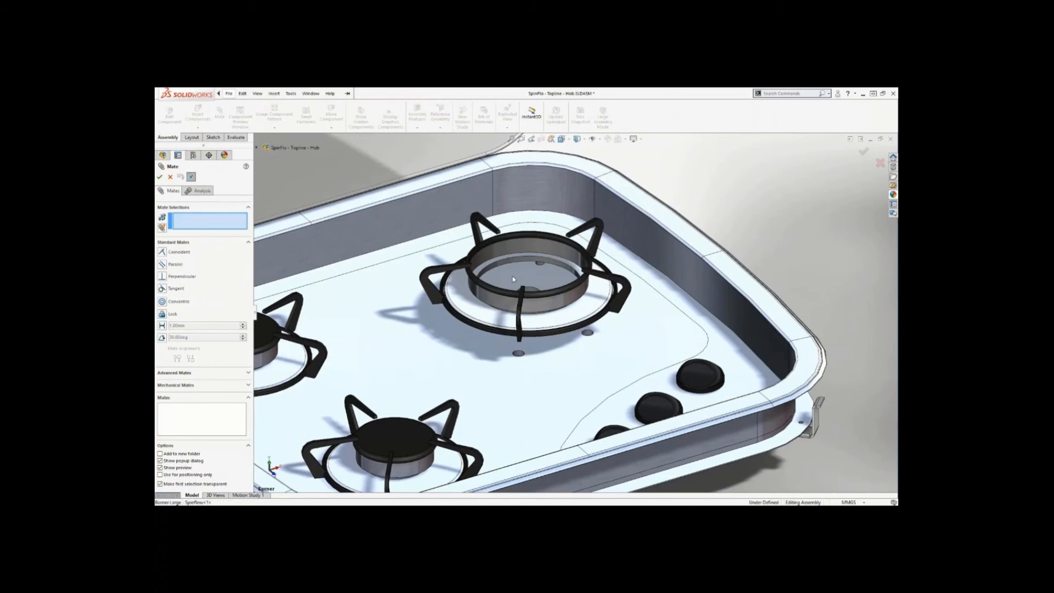
left_click(512, 276)
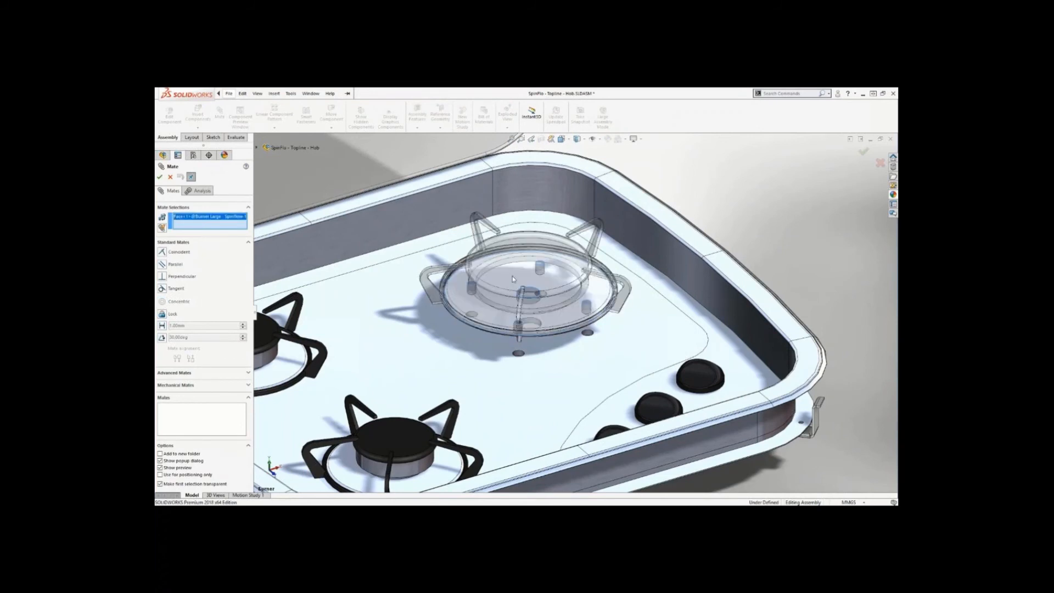
left_click(451, 336)
key("Return")
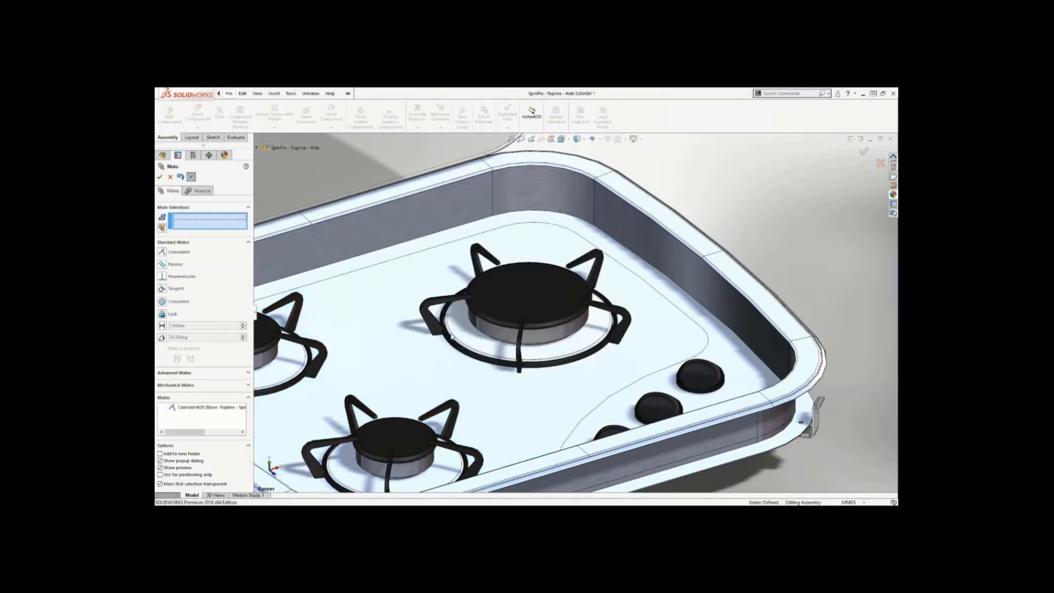
- Mate the large burner's second peg concentric with its stove hole from below, and make it a misaligned mate
left_click(560, 138)
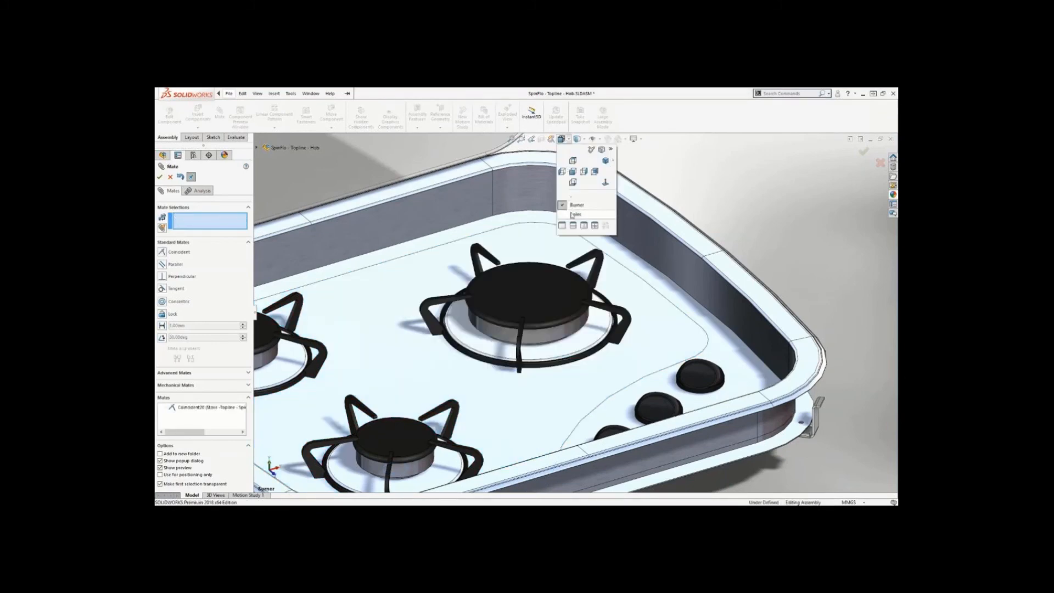
left_click(573, 181)
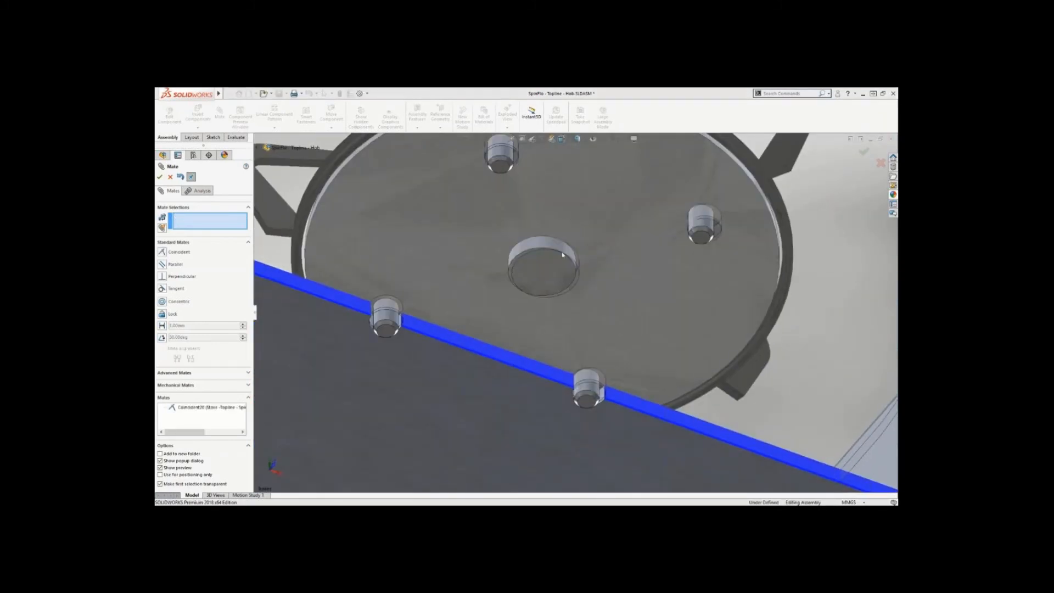
middle_click_drag(519, 390, 536, 240)
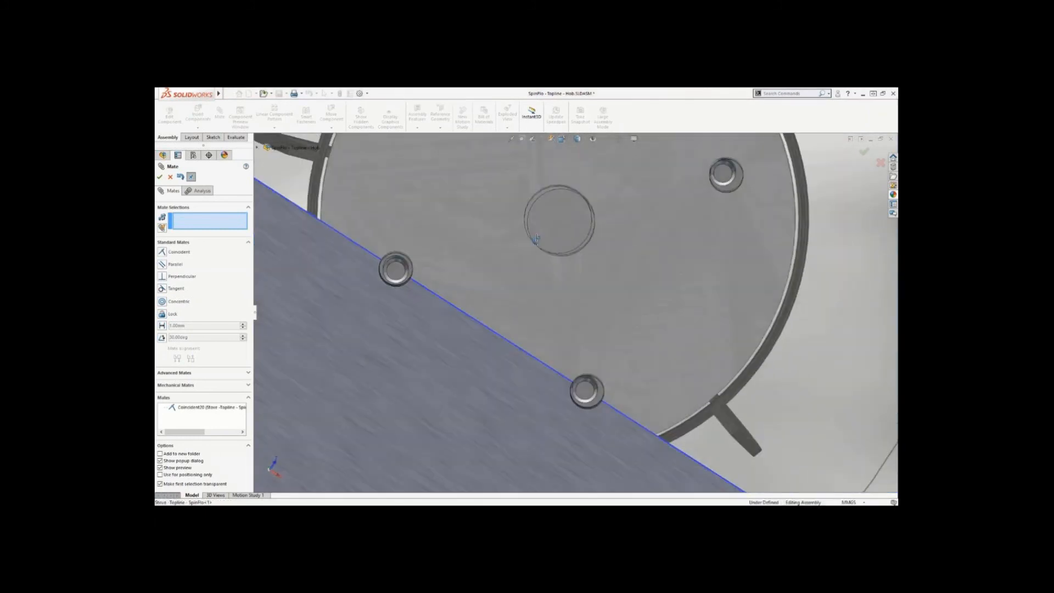
mouse_move(579, 396)
left_mouse_down()
mouse_move(594, 367)
mouse_move(572, 404)
mouse_move(585, 392)
left_mouse_up()
middle_click_drag(573, 367, 537, 464)
left_click(602, 384)
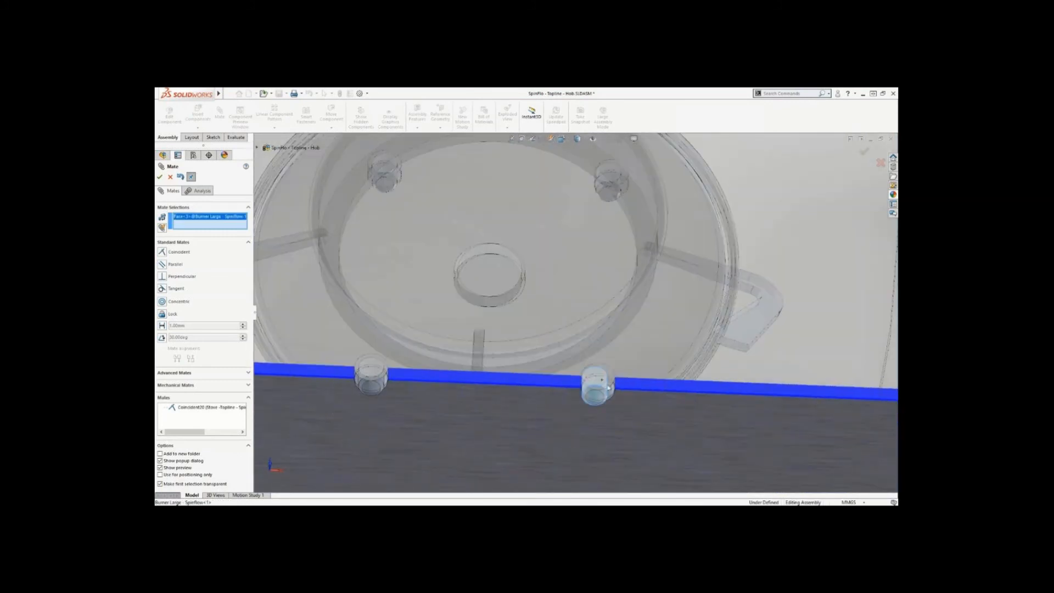
left_click(612, 391)
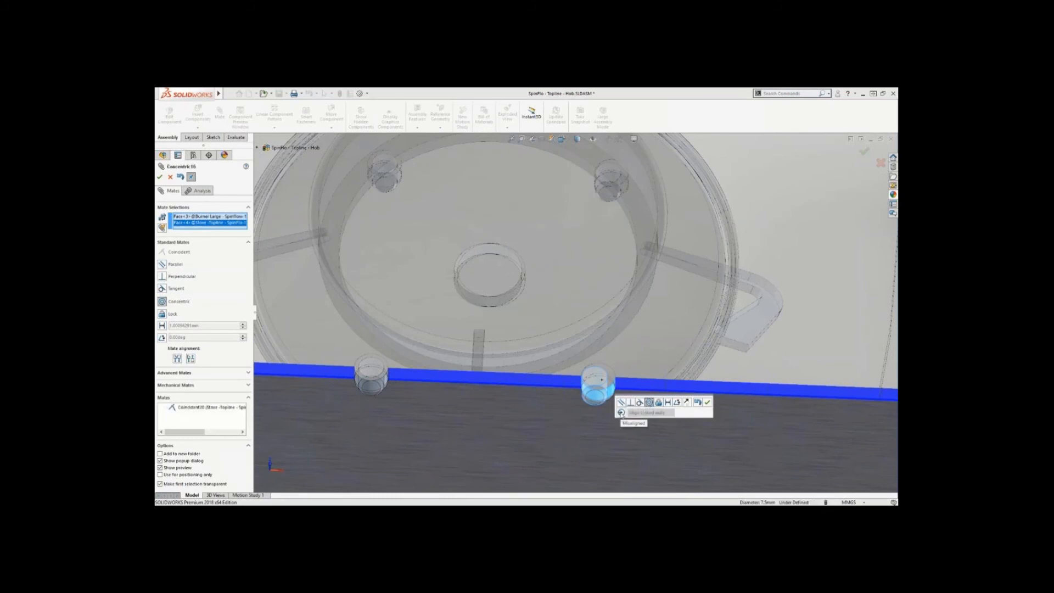
left_click(620, 412)
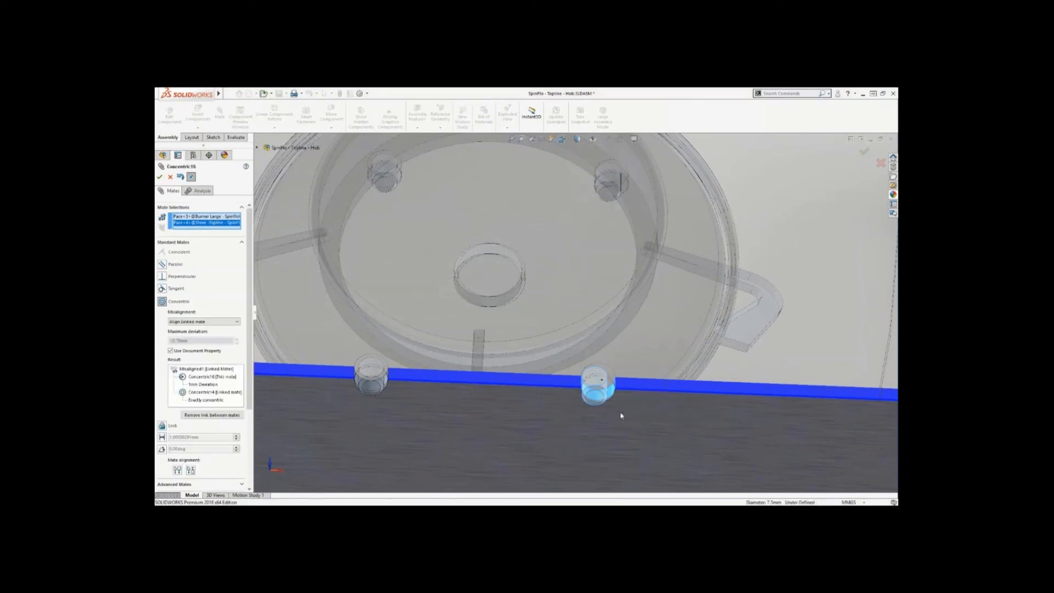
- Try the alignment options for this mate and the linked mate, and set the misalignment to Symmetric
left_click(227, 321)
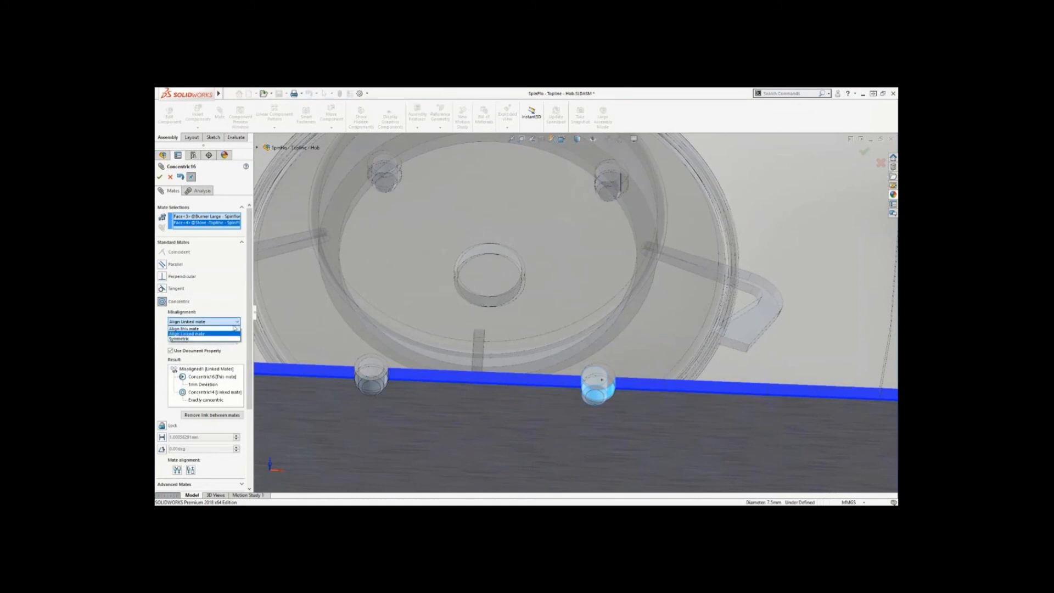
left_click(231, 328)
left_click(232, 322)
left_click(222, 331)
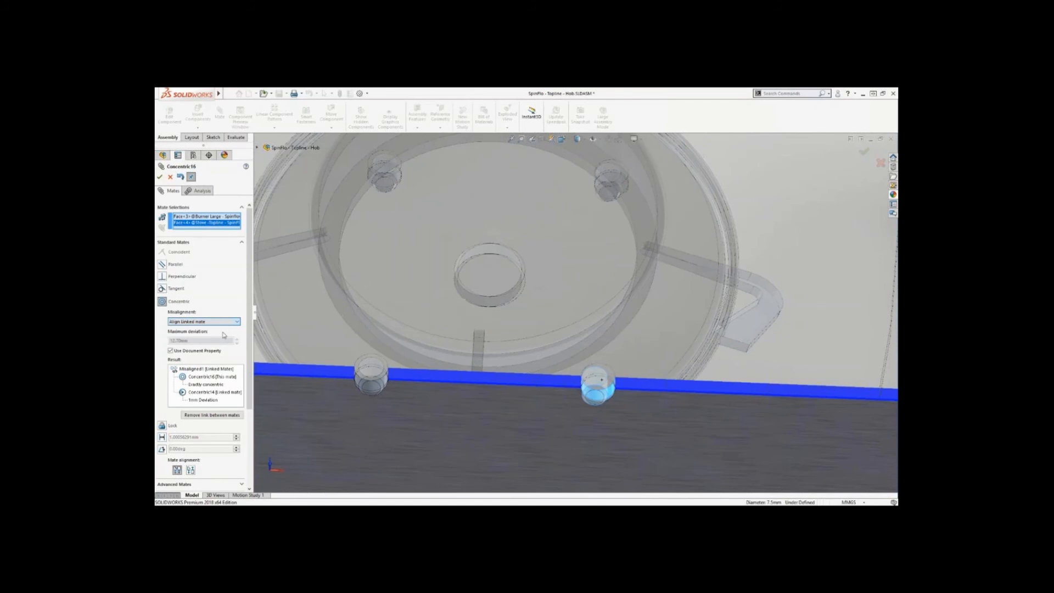
left_click(225, 321)
left_click(218, 337)
middle_click_drag(468, 388, 483, 273)
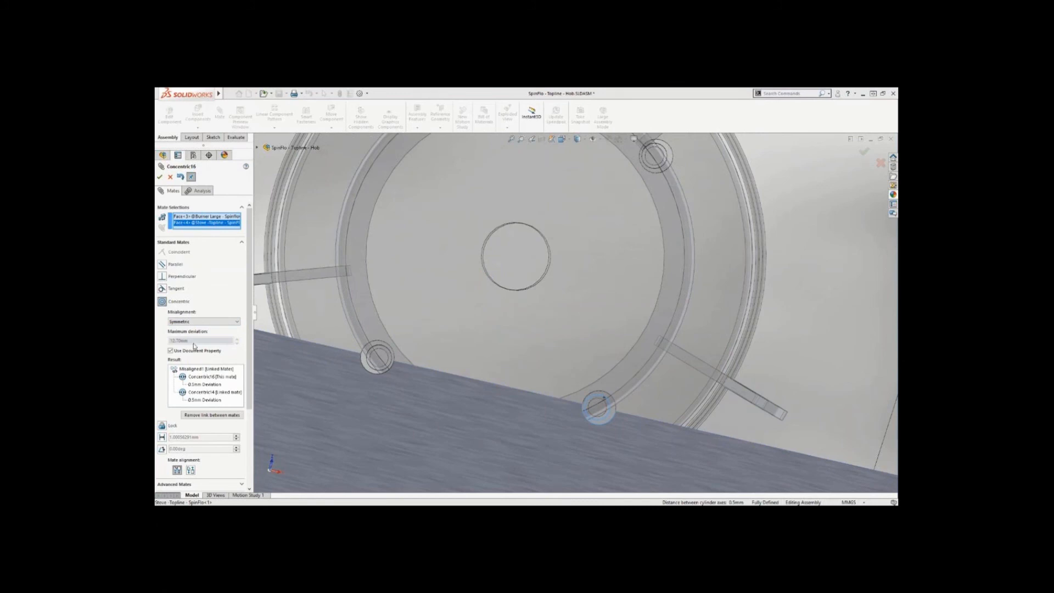
- Override the document's maximum deviation, trying 0.5 mm and then setting 1 mm, and accept the concentric mate
left_click(171, 350)
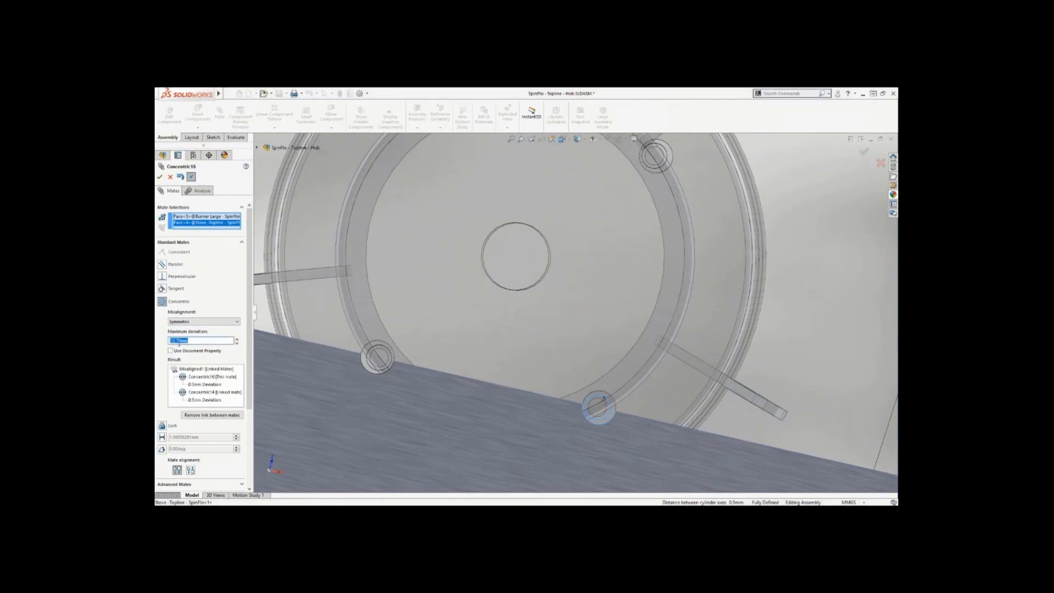
type("0.5")
key("Return")
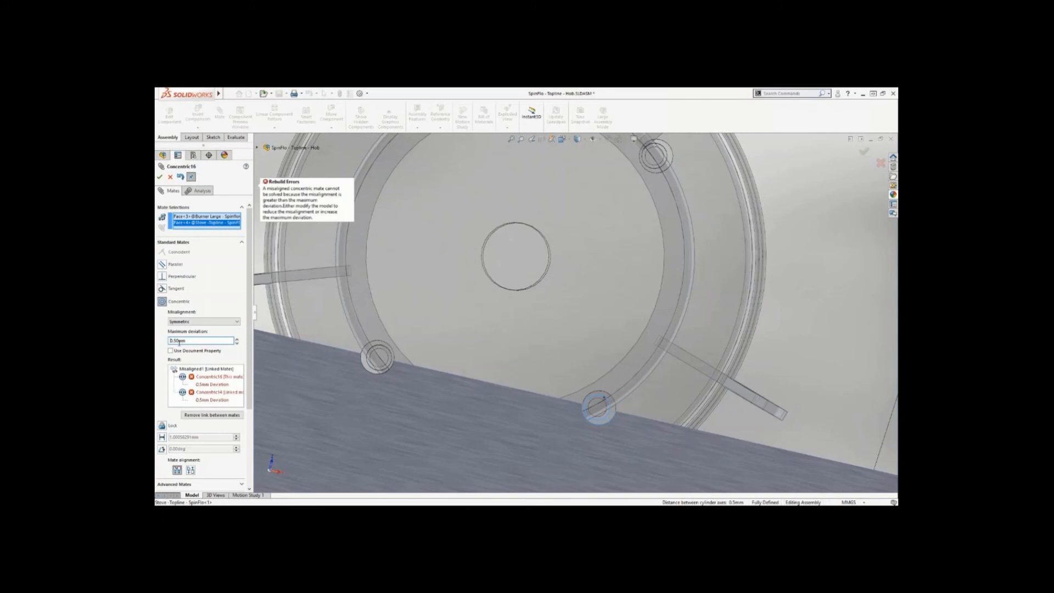
double_click(179, 341)
type("1")
key("Return")
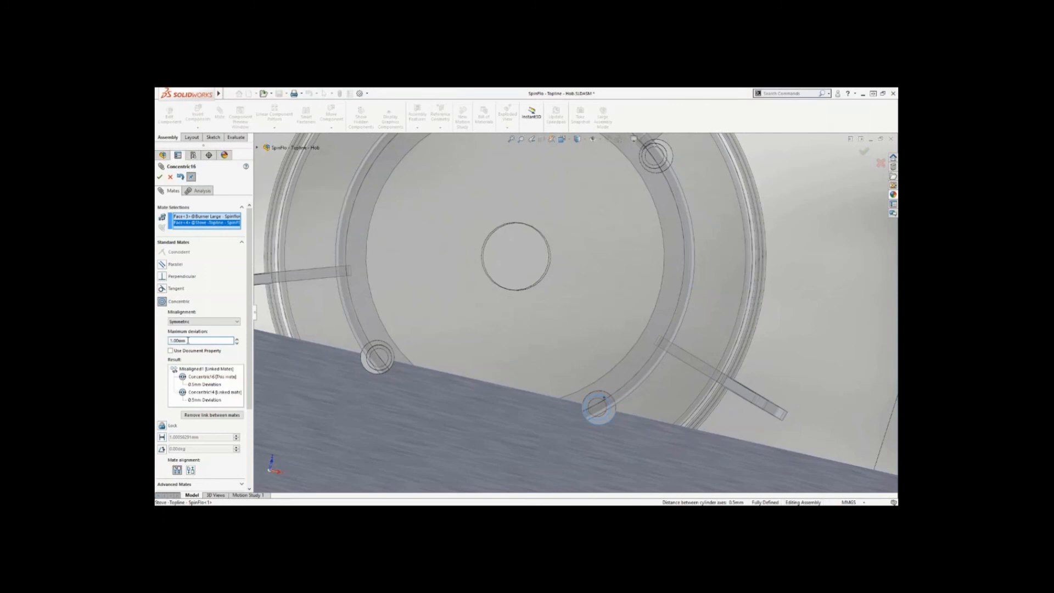
right_click(310, 316)
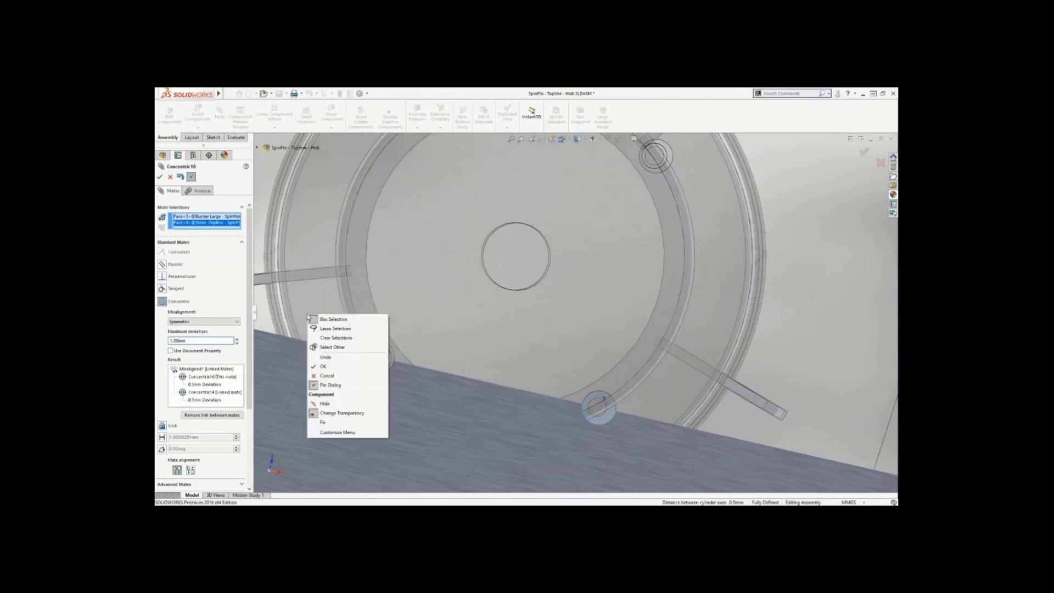
left_click(329, 367)
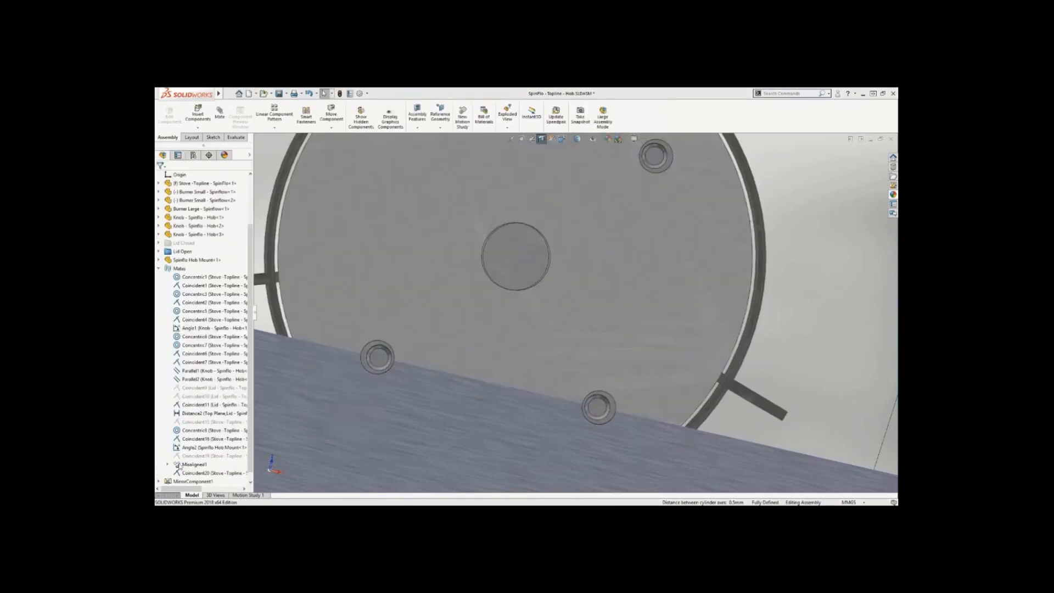
- Examine the linked mates in the misaligned mate folder and the system option for allowing misaligned mates
left_click(168, 465)
scroll(185, 463, "down", 1)
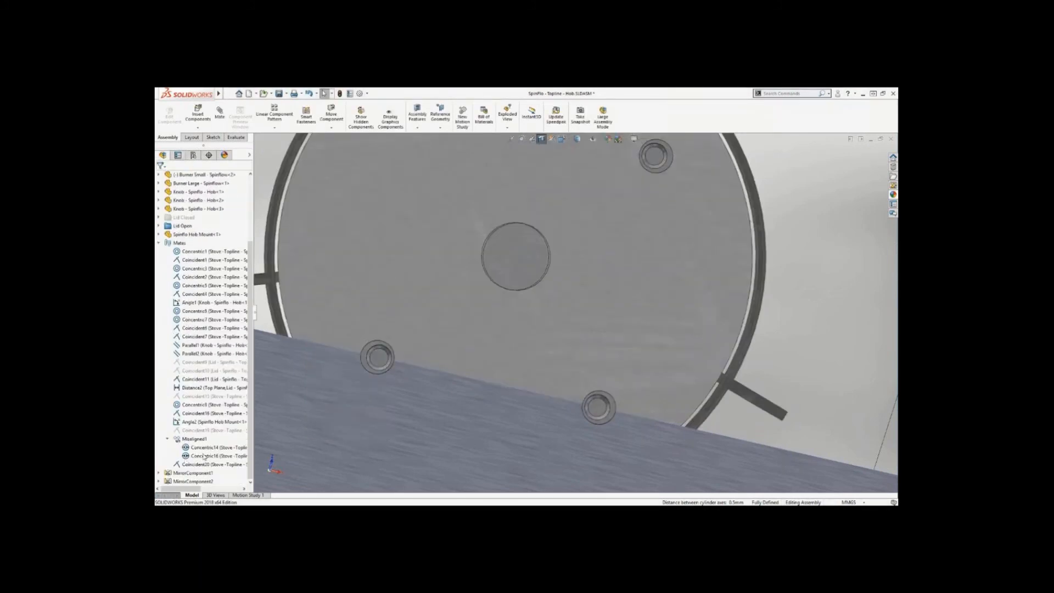
left_click(359, 94)
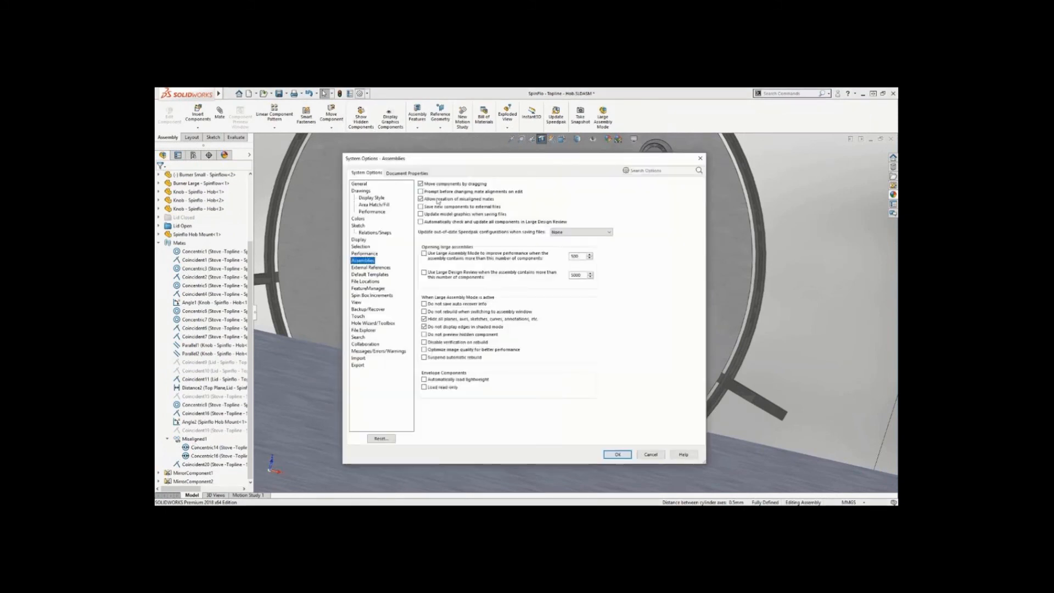
left_click(700, 158)
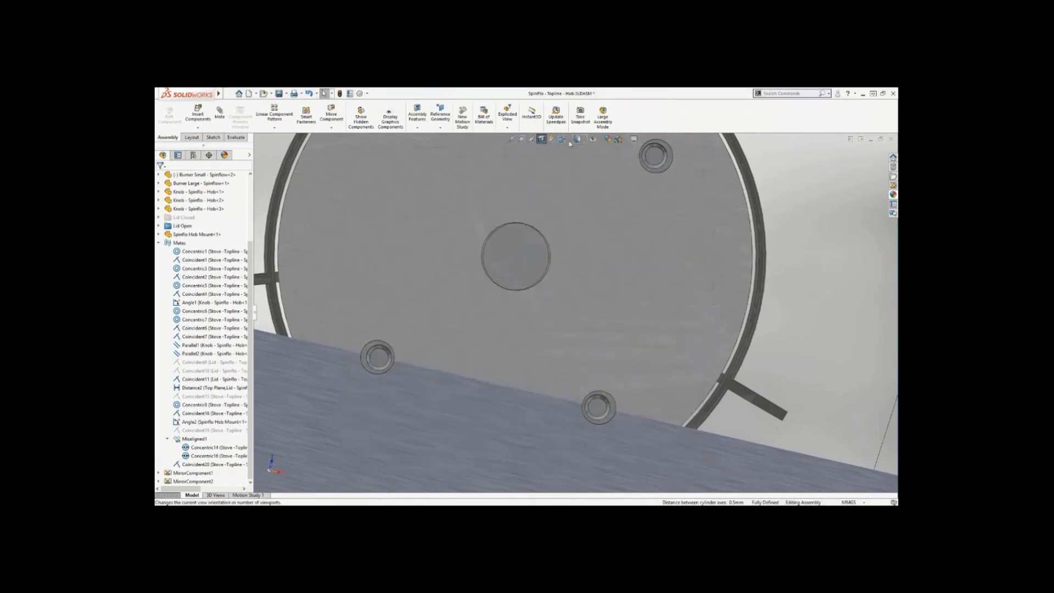
- Return the hob to the saved Burner view and turn off the section view
left_click(561, 139)
left_click(572, 195)
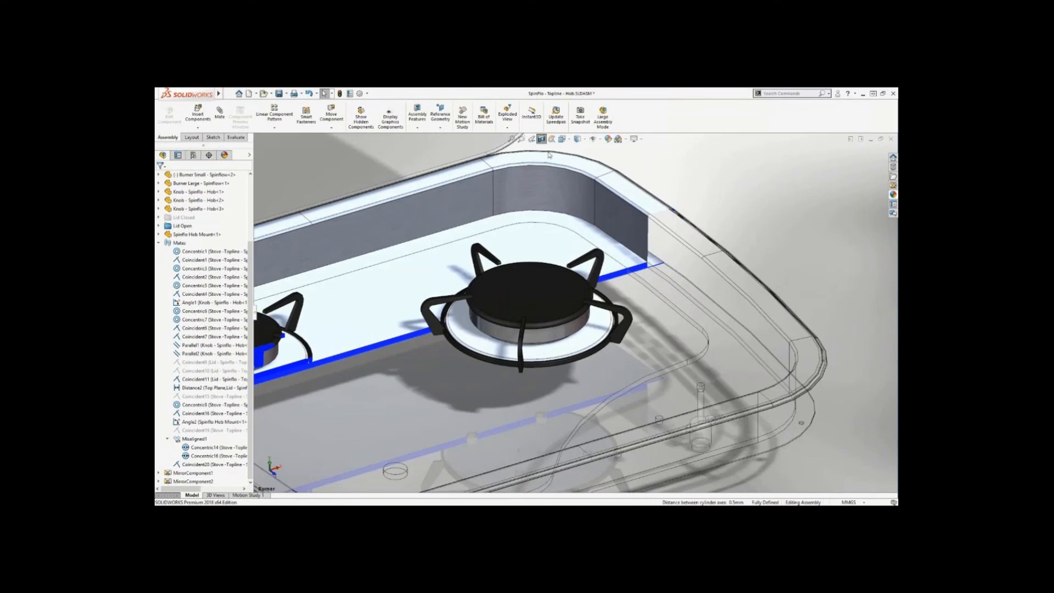
left_click(541, 139)
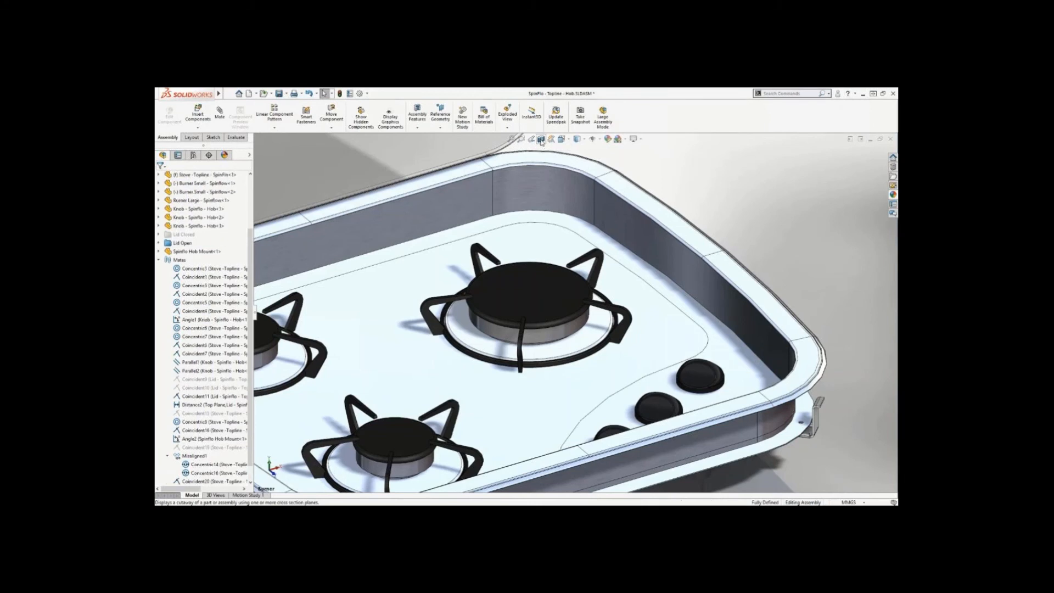
- Switch to the REAR RIGID AXLE assembly and explode it with its existing exploded view
key("ctrl+Tab")
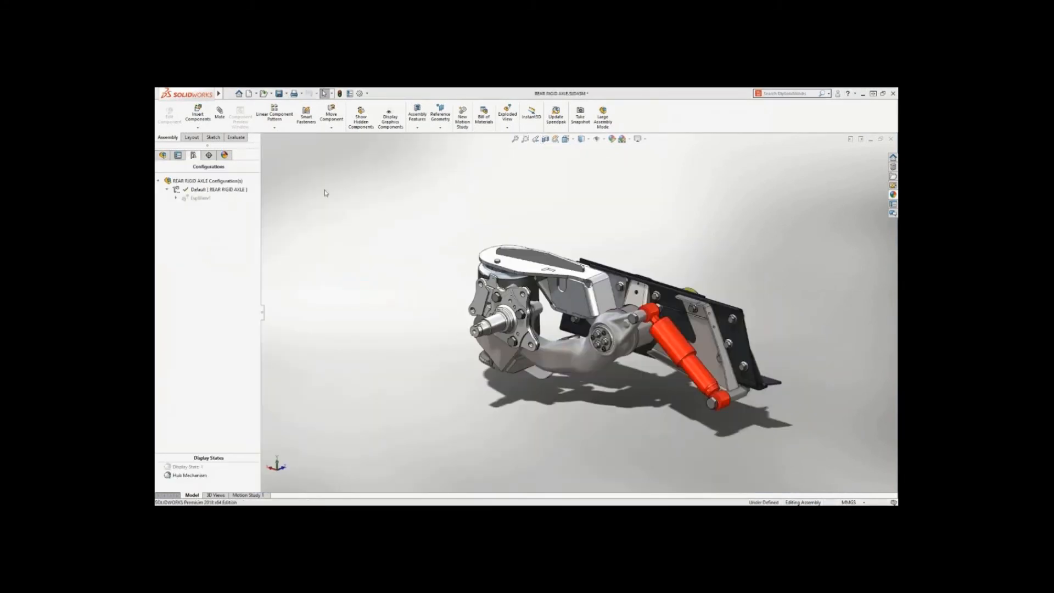
double_click(202, 199)
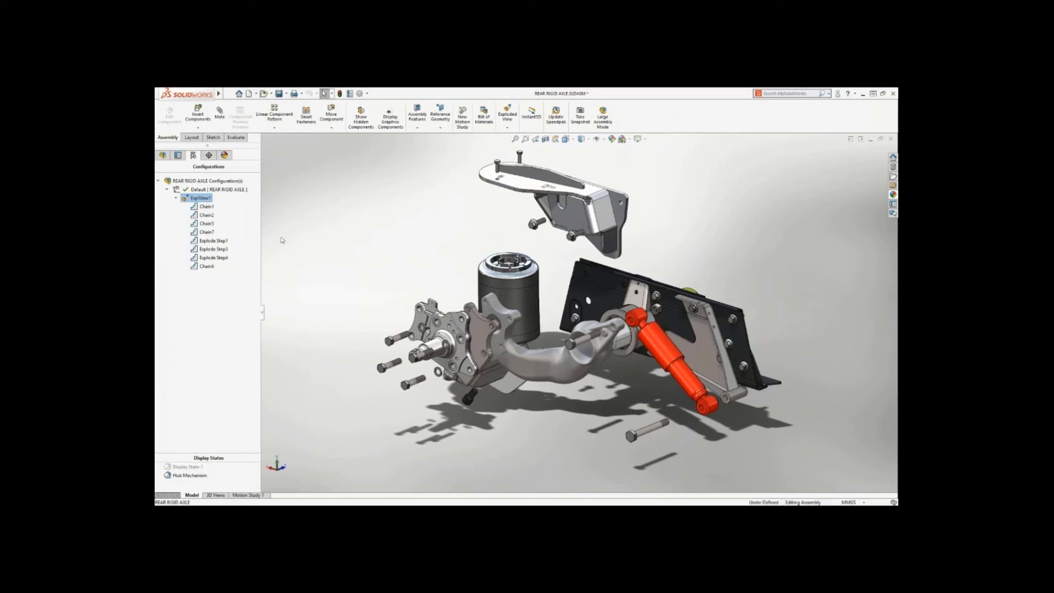
mouse_move(520, 330)
middle_mouse_down()
mouse_move(439, 298)
mouse_move(516, 322)
middle_mouse_up()
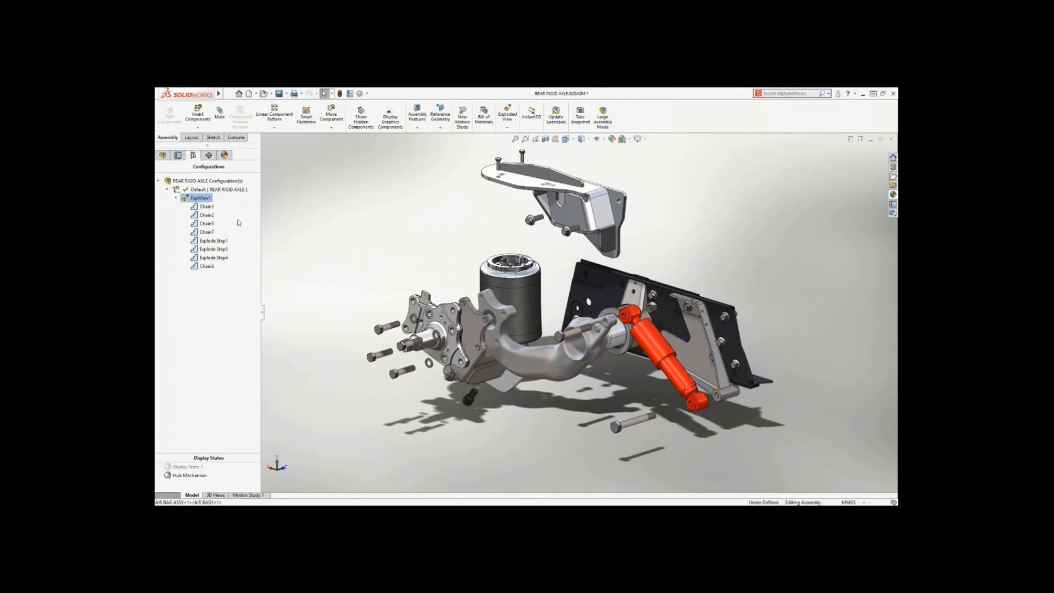
- Add Smart Explode Lines to the existing exploded view and start the spindle's route line from the circular edge on its shaft
right_click(204, 198)
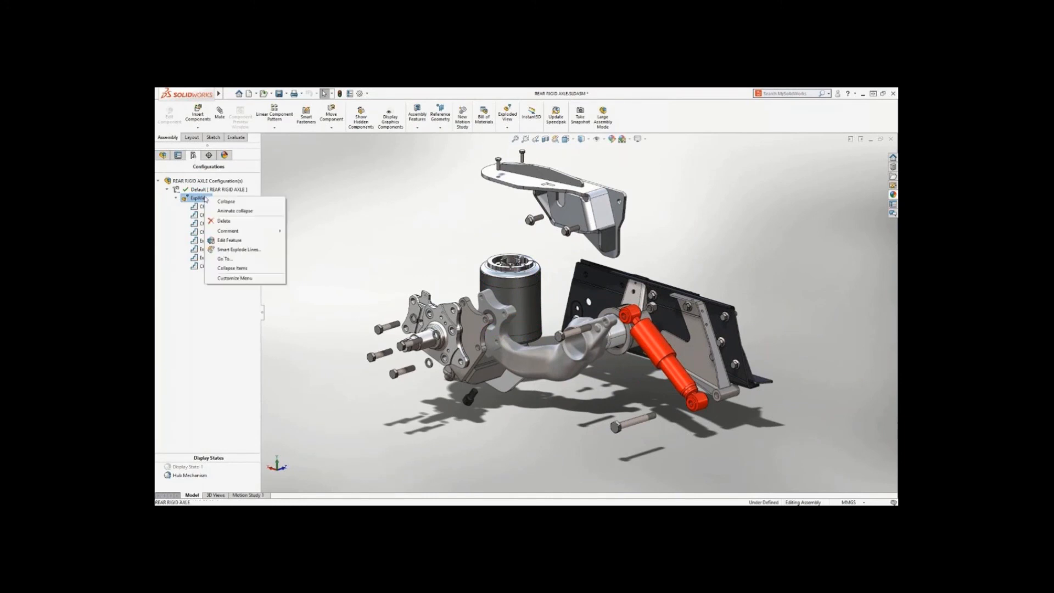
left_click(238, 249)
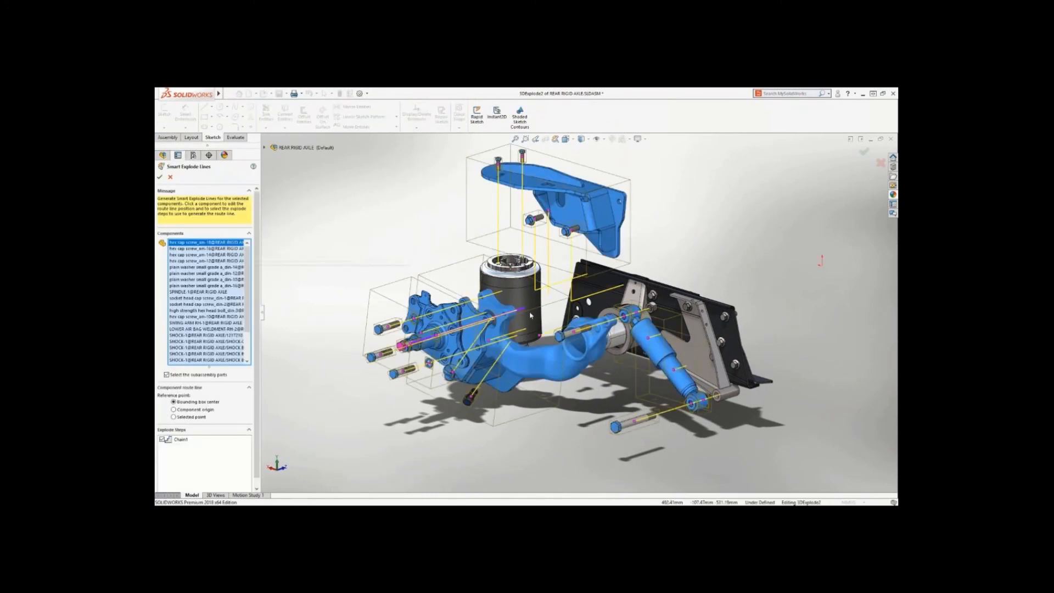
middle_click_drag(483, 263, 495, 290)
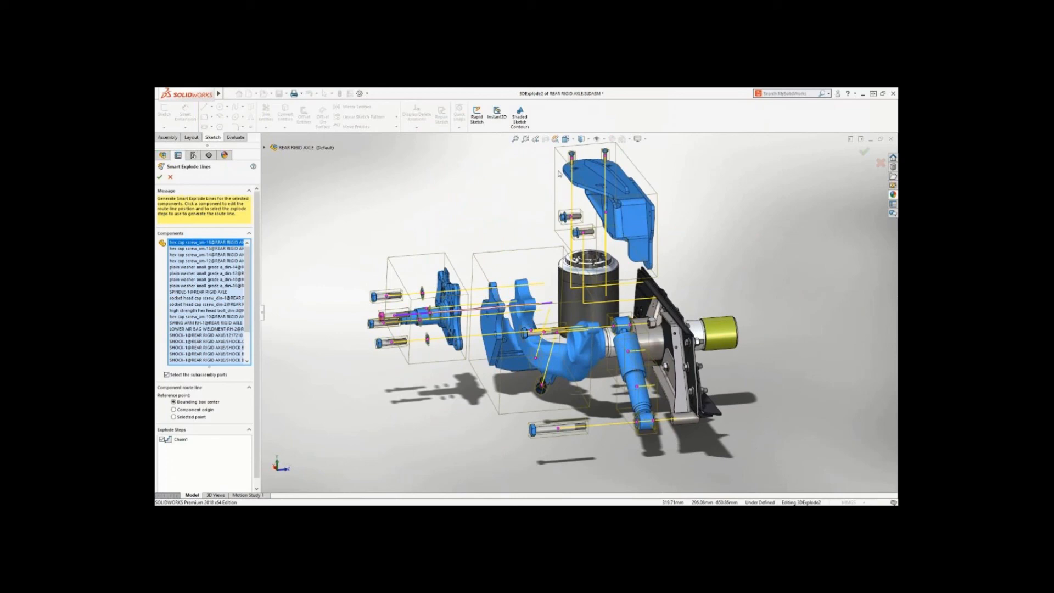
left_click(566, 139)
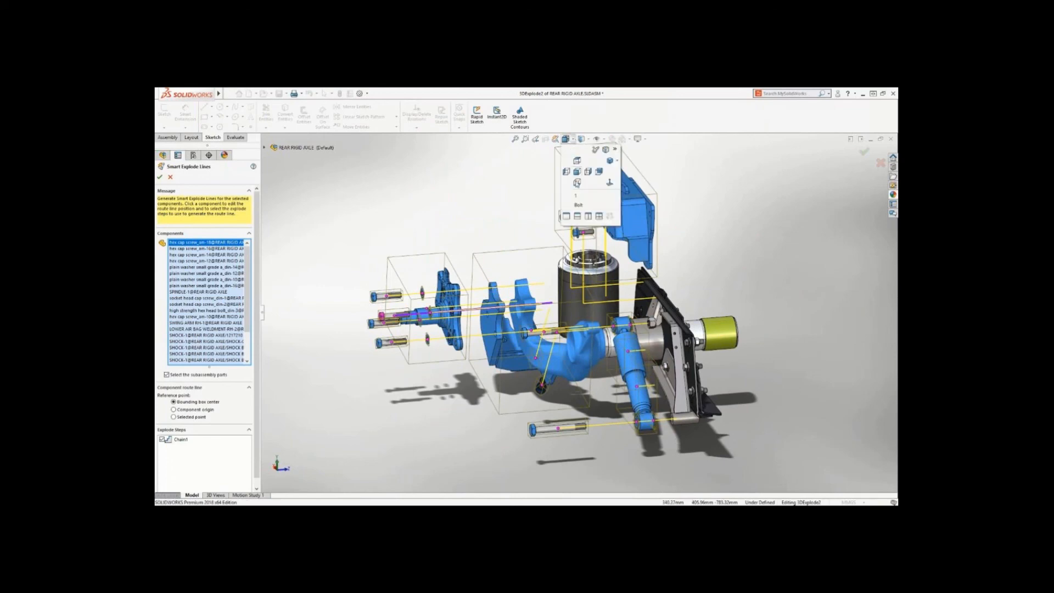
left_click(577, 205)
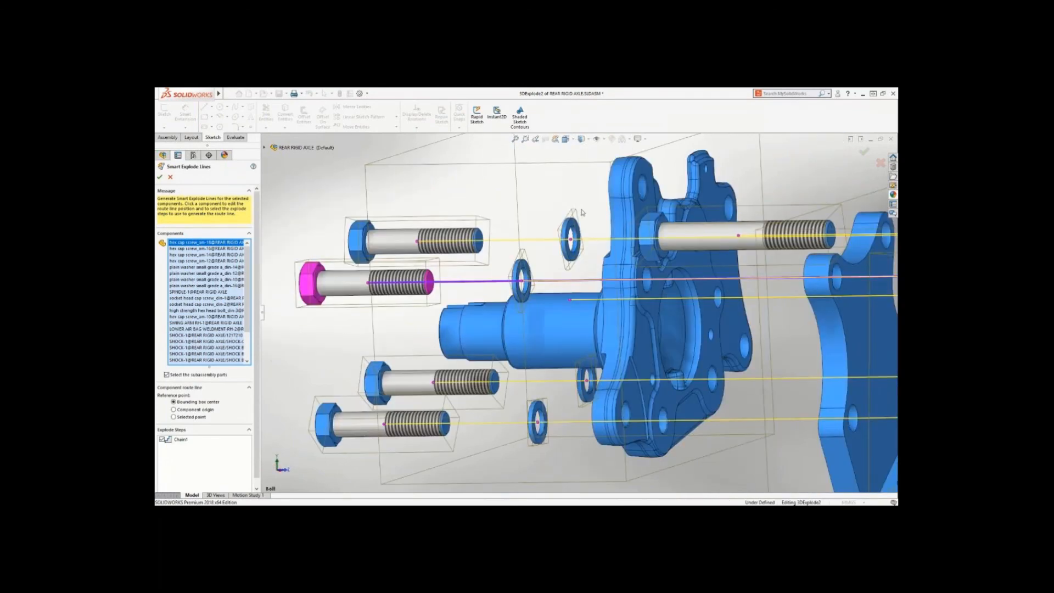
left_click(608, 311)
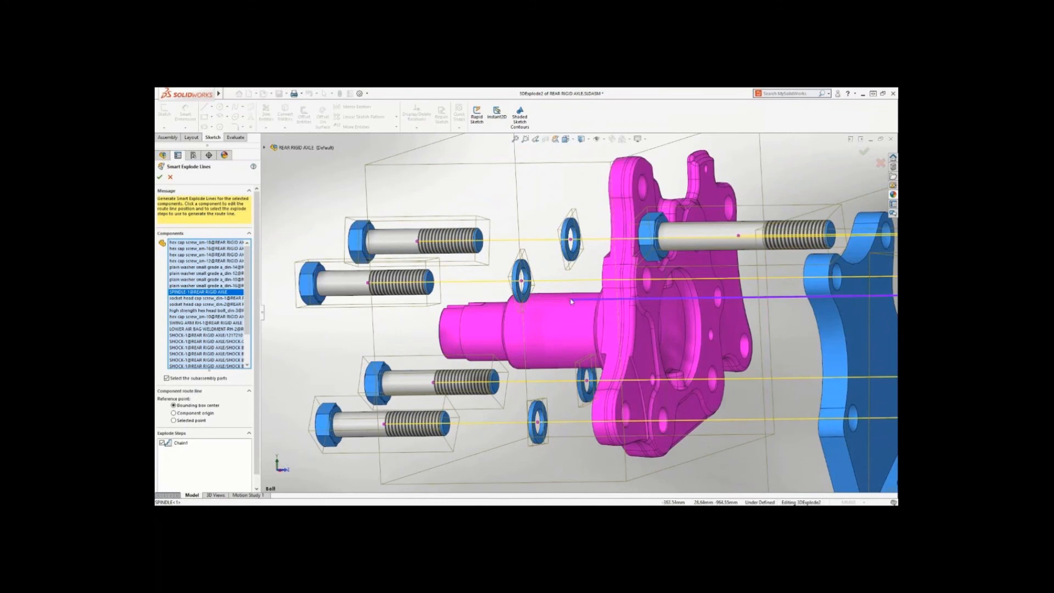
left_click(505, 325)
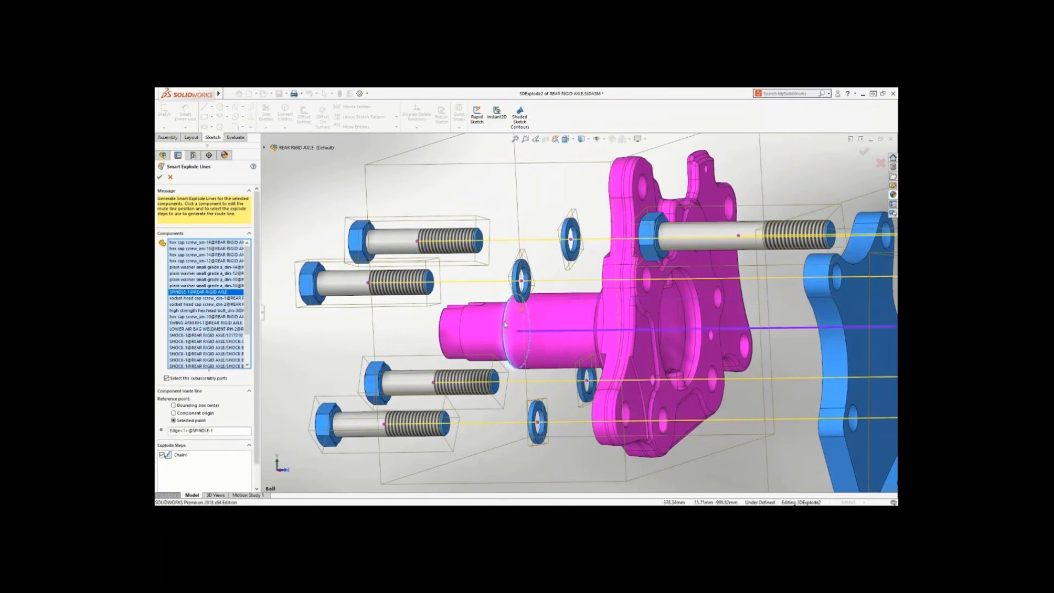
- Start the hex cap screw's route line from its threaded end edge, apply it to all component instances and accept the explode lines
left_click(356, 285)
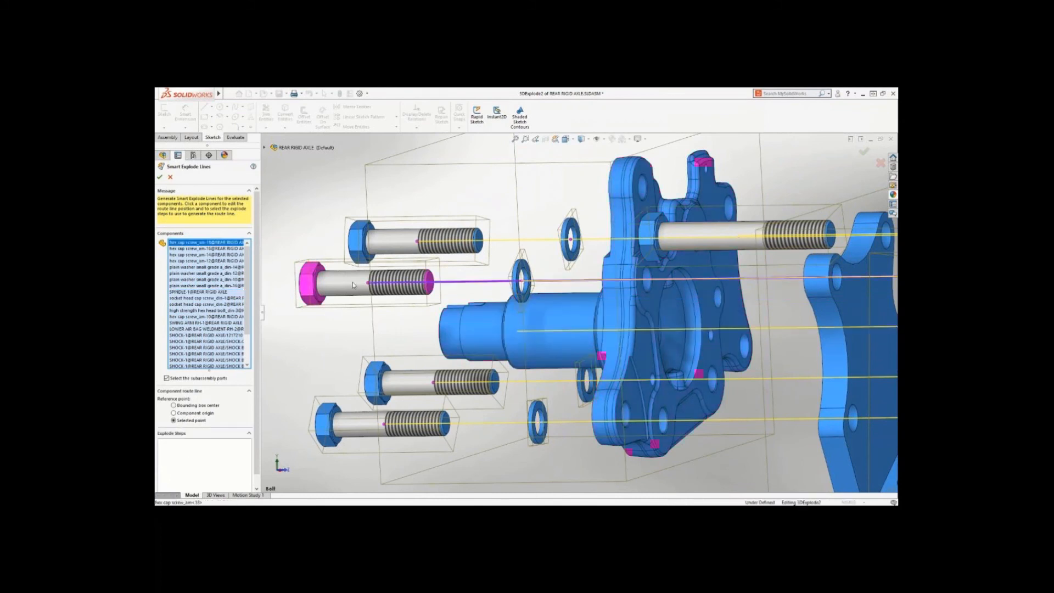
left_click(429, 283)
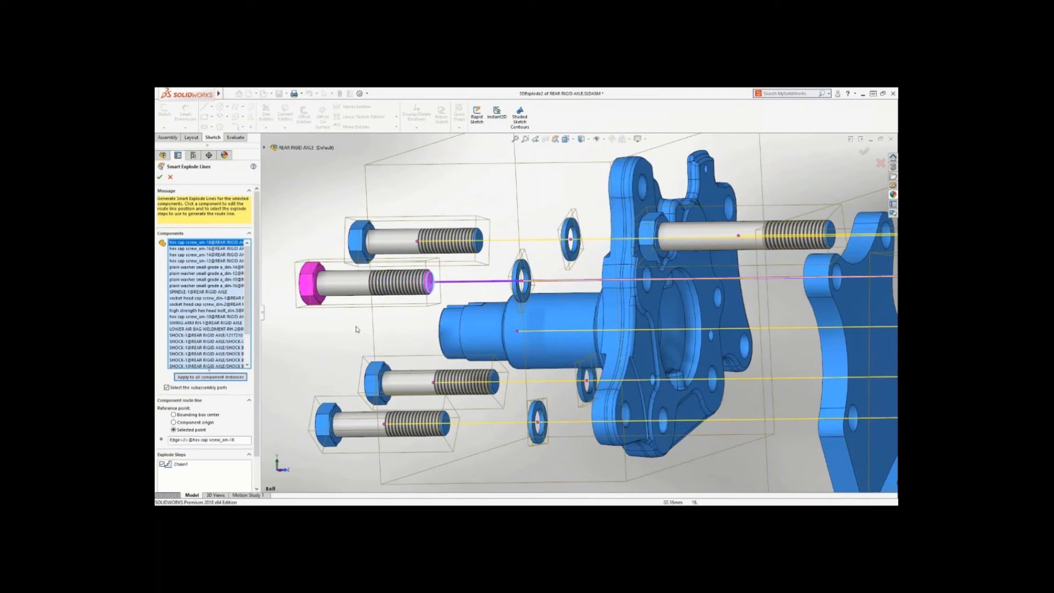
left_click(238, 377)
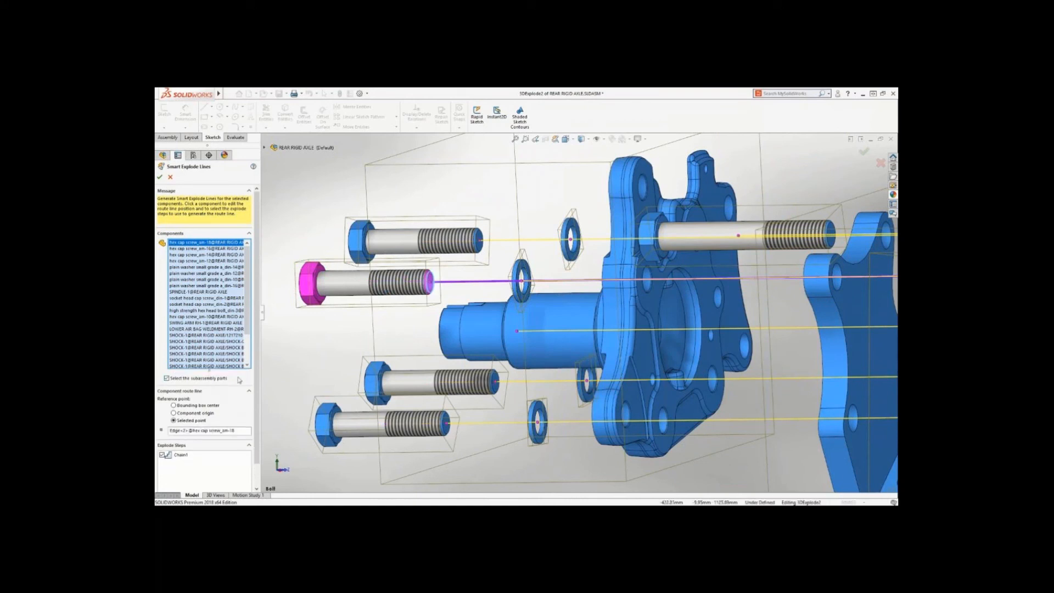
right_click(305, 358)
left_click(319, 389)
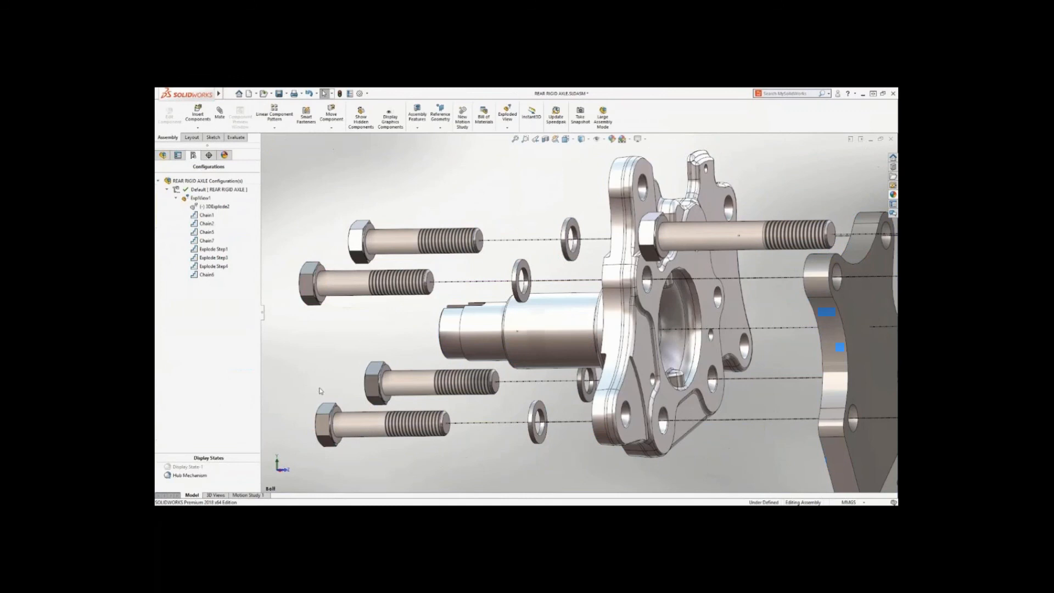
- Restore saved view 1 and move the two flange bolts farther outward and upward by adjusting their explode steps
left_click(566, 139)
left_click(575, 196)
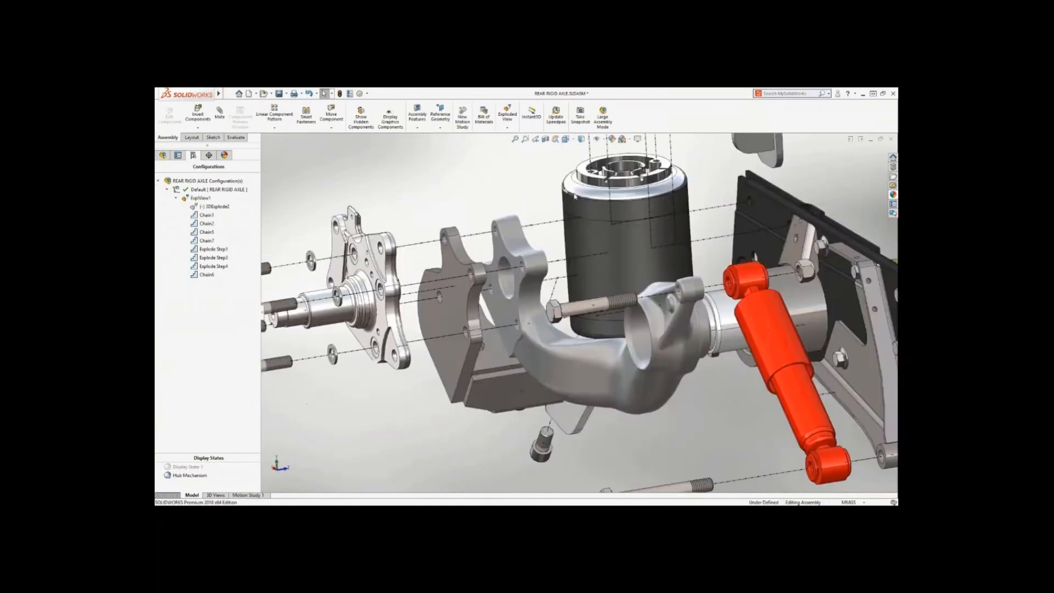
left_click(560, 243)
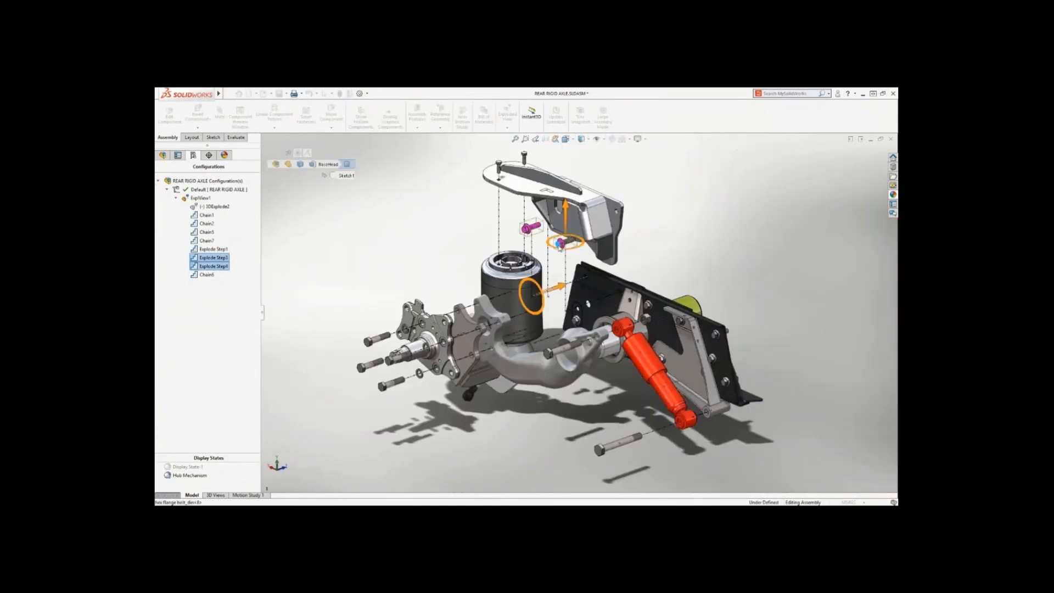
left_click_drag(557, 289, 504, 313)
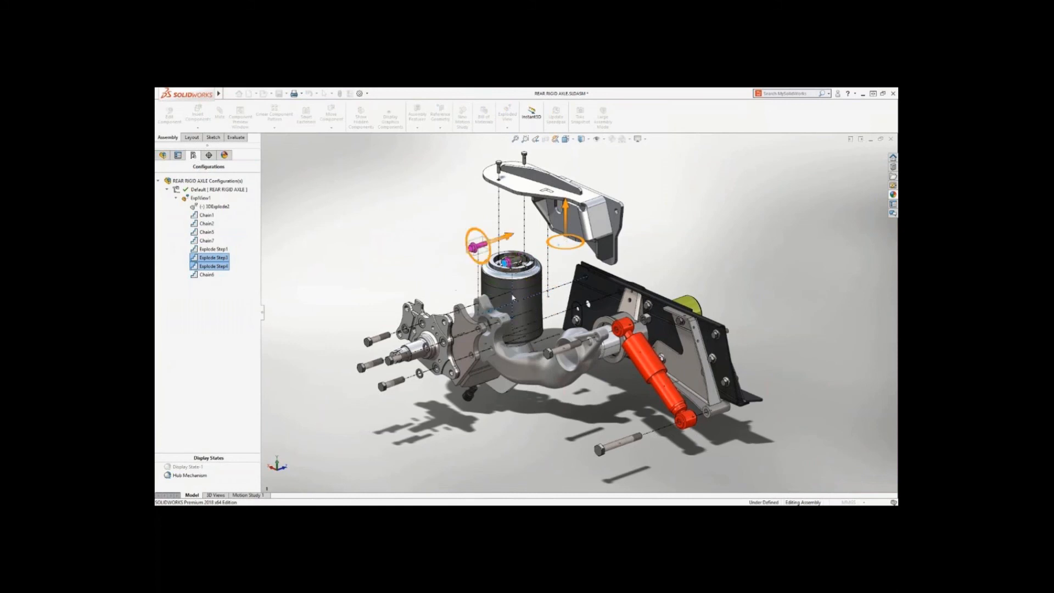
left_click_drag(559, 228, 572, 167)
key("Escape")
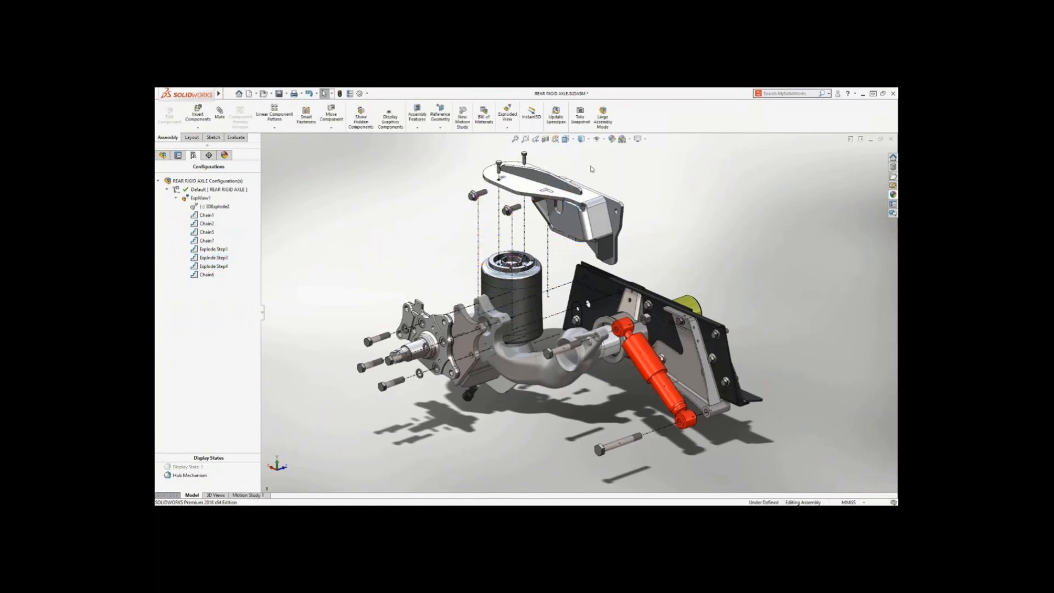
mouse_move(570, 325)
middle_mouse_down()
mouse_move(497, 322)
mouse_move(583, 324)
middle_mouse_up()
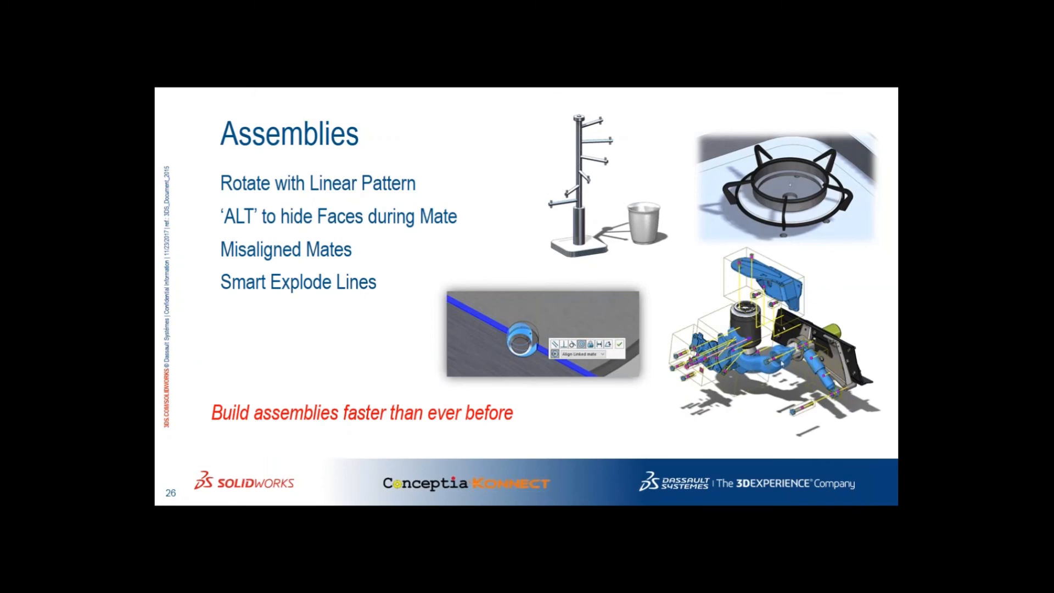
key("Right")
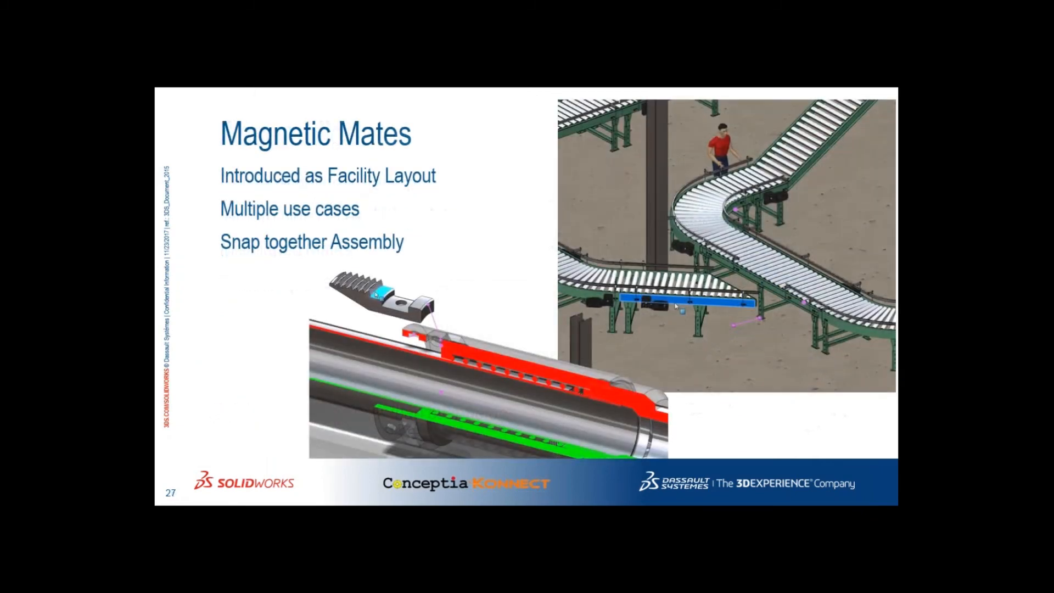
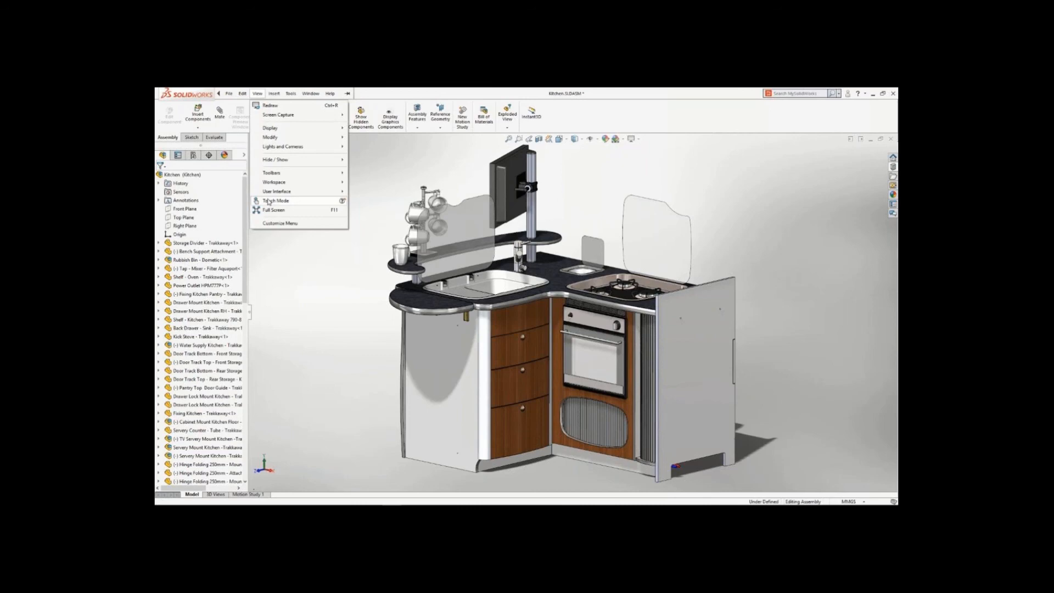
- Turn on Touch Mode for the kitchen assembly
left_click(275, 201)
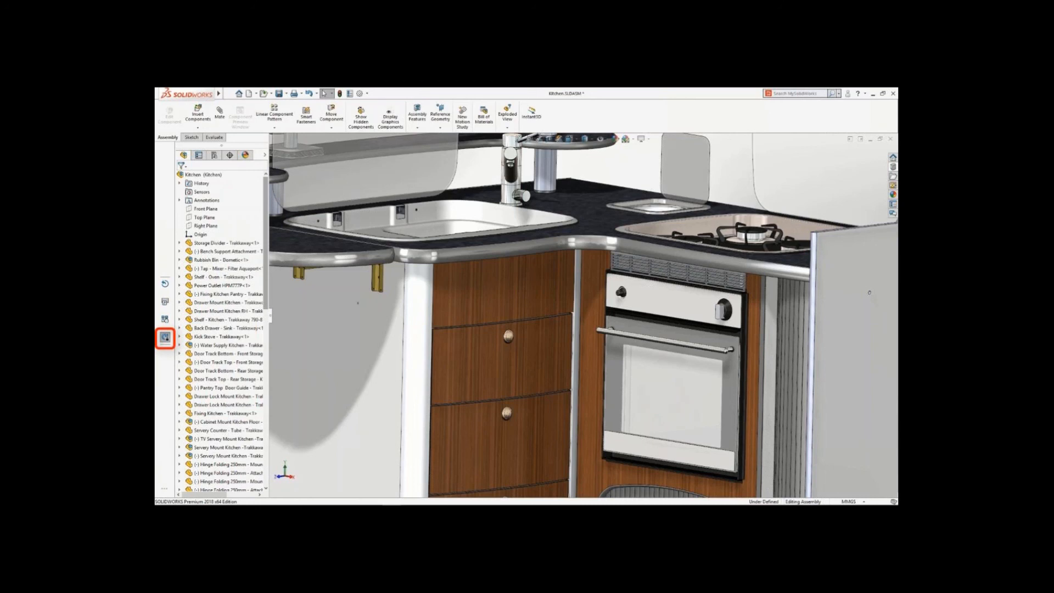
- Check the dynamic clearance between the middle drawer front and the oven door using Move Component
key("s")
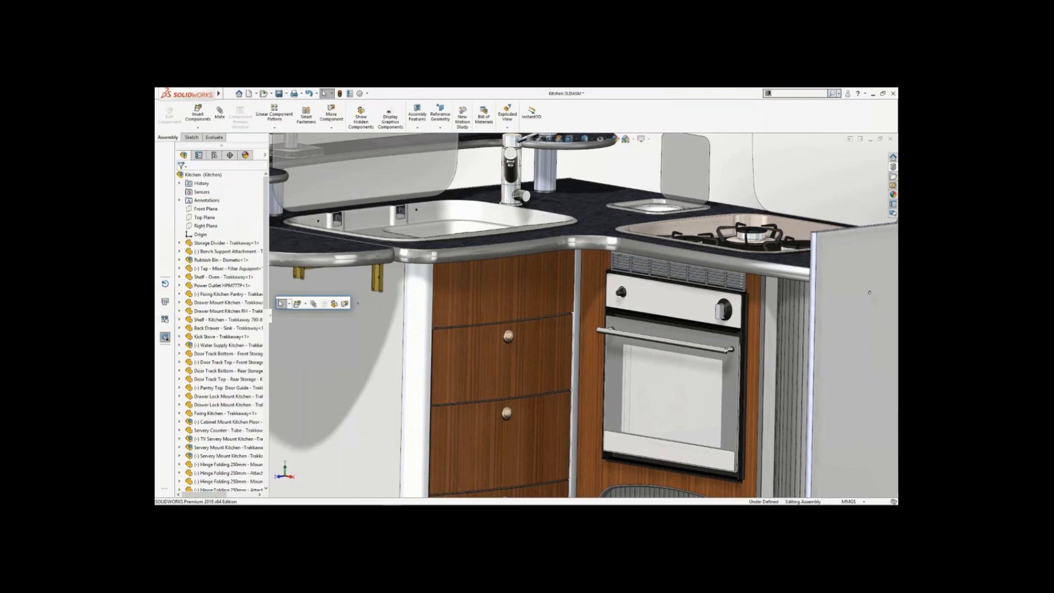
left_click(344, 304)
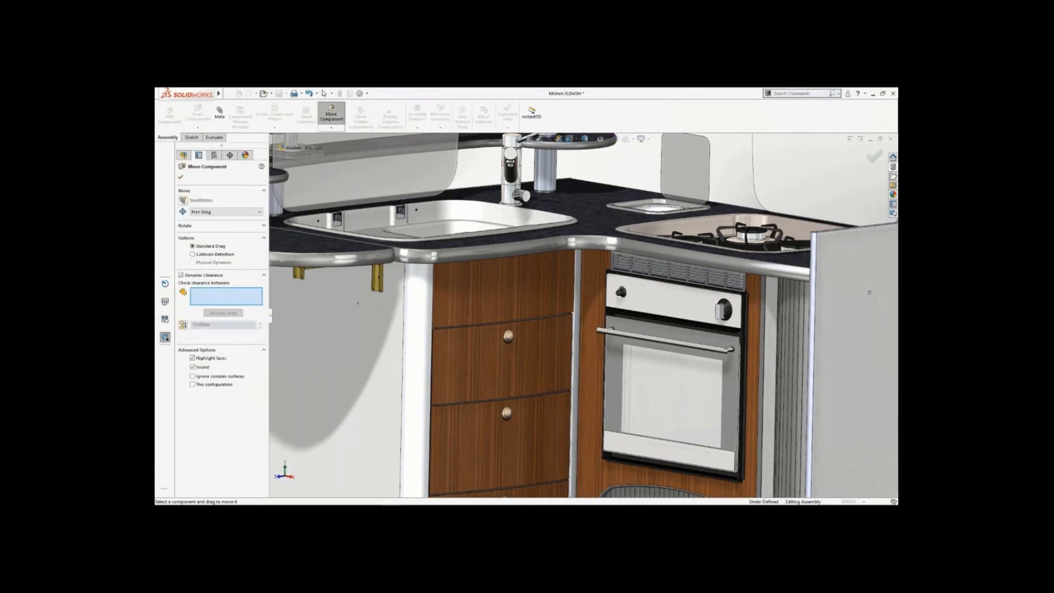
left_click(502, 292)
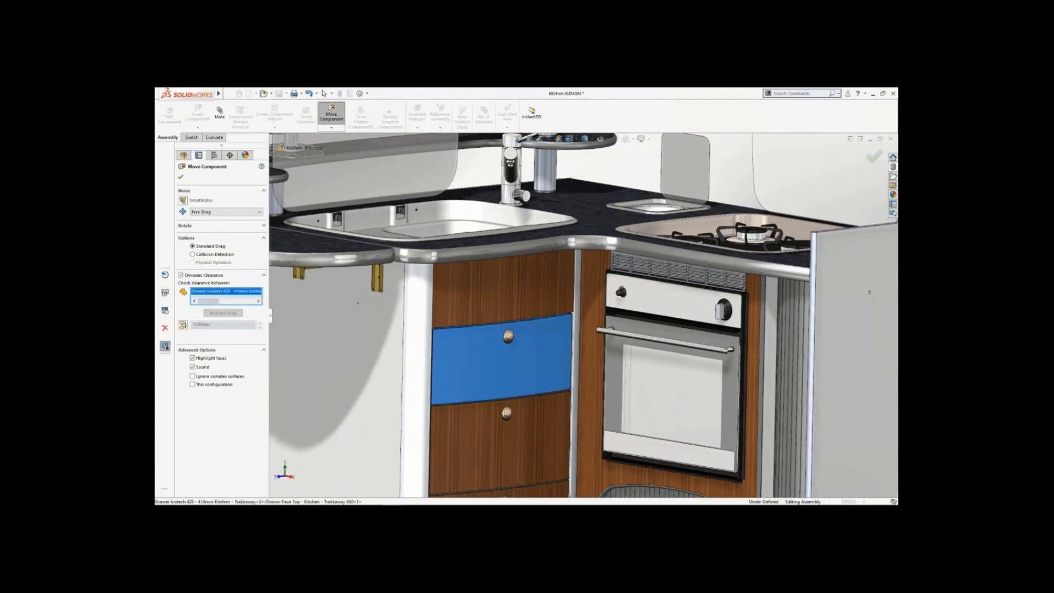
left_click(673, 392)
left_click(223, 312)
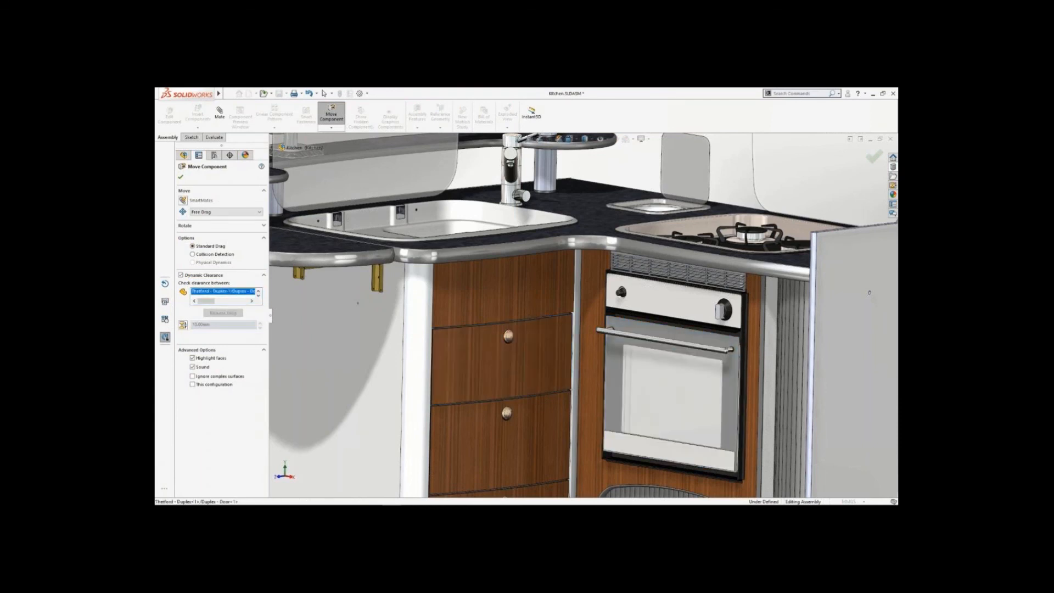
mouse_move(508, 336)
left_mouse_down()
mouse_move(601, 347)
mouse_move(508, 336)
left_mouse_up()
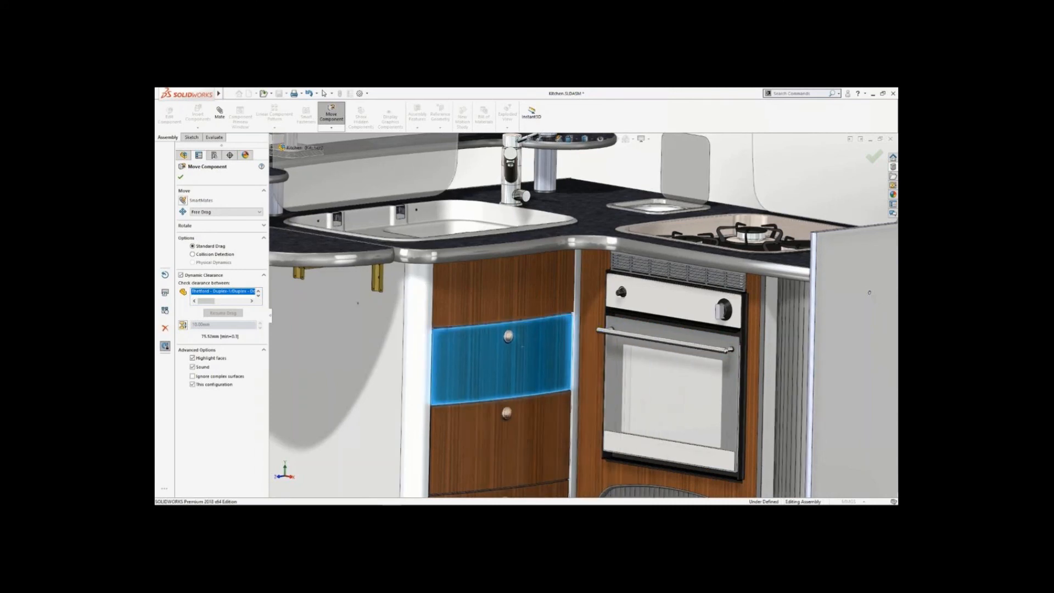
key("Escape")
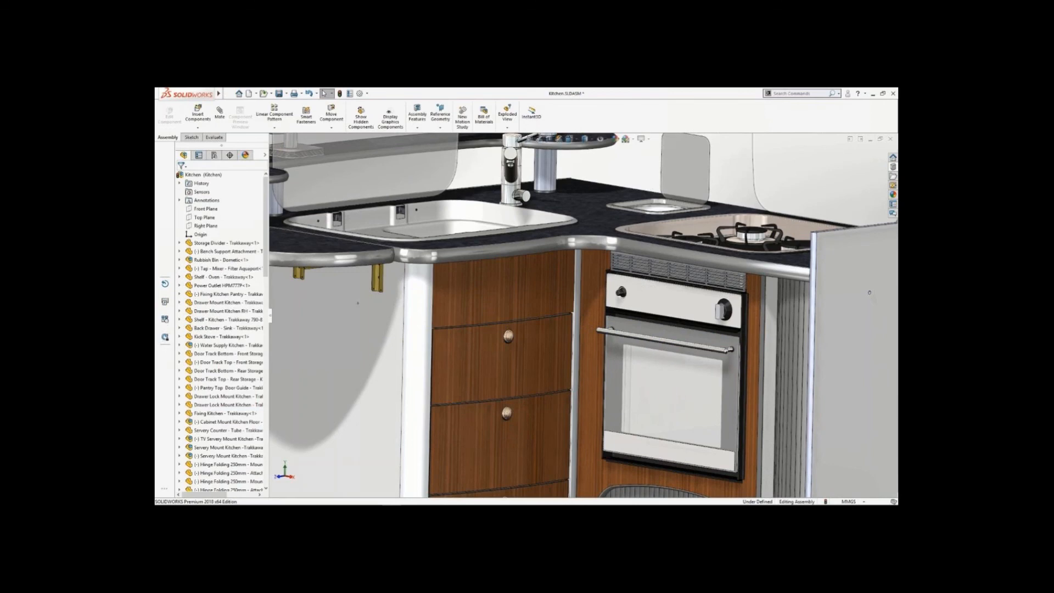
- Switch the mixer tap beside the sink to its larger-diameter chrome configuration
scroll(543, 318, "up", 4)
middle_click_drag(542, 319, 544, 360)
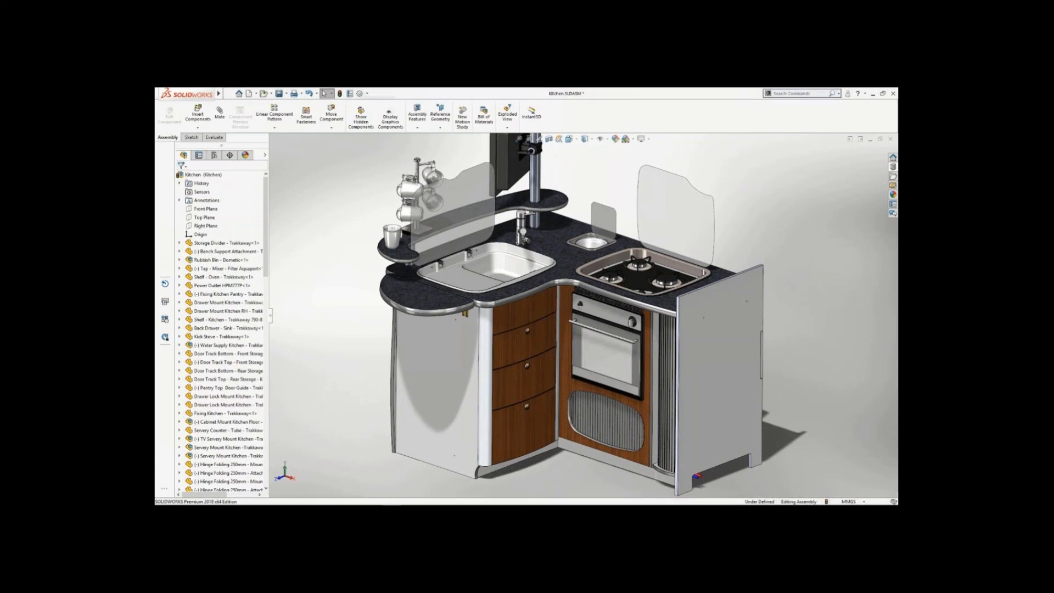
right_click_drag(770, 232, 794, 232)
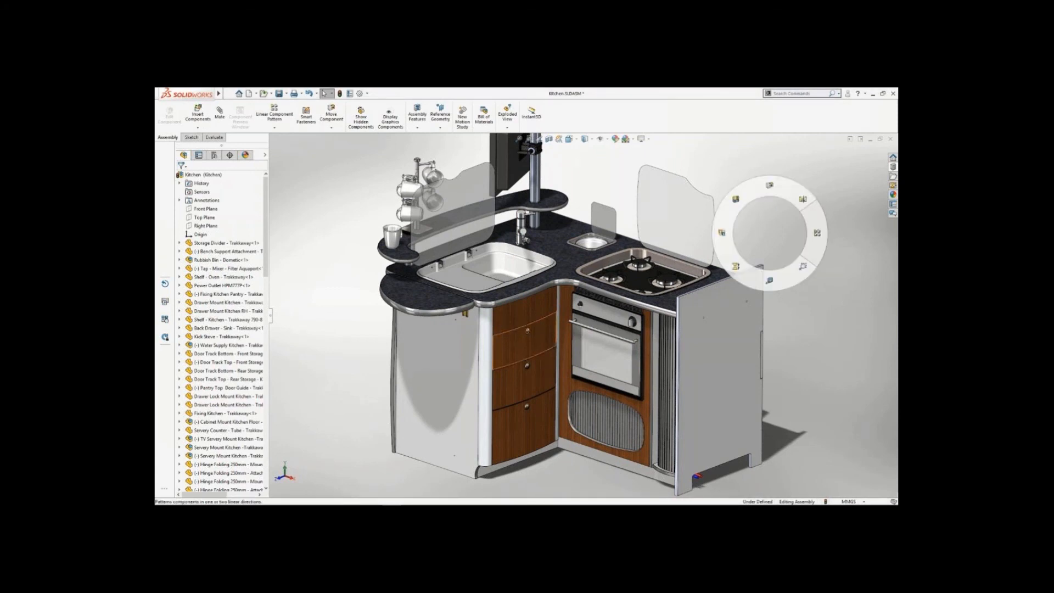
right_click_drag(793, 233, 790, 254)
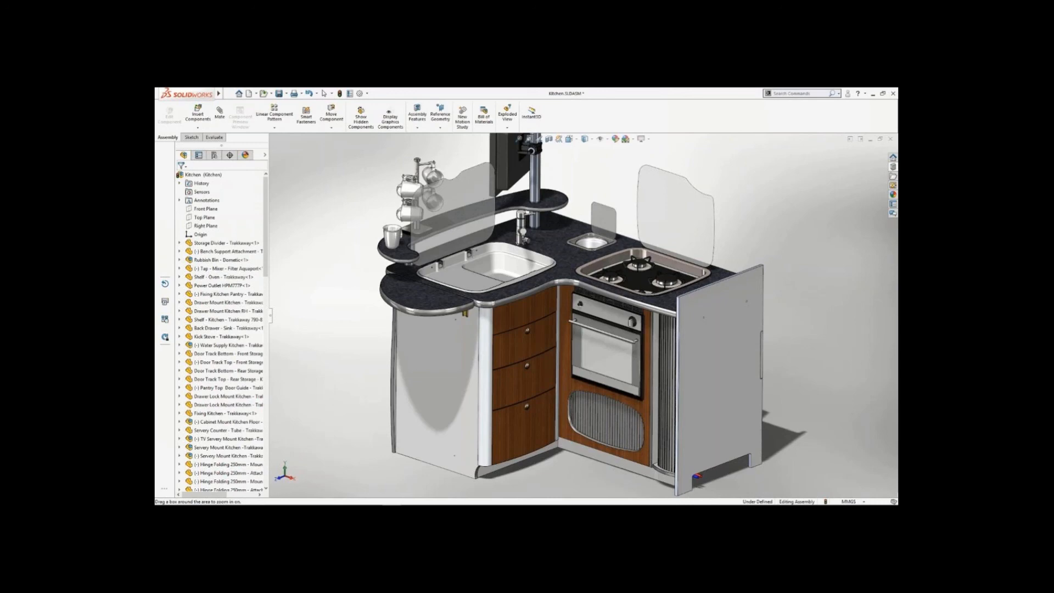
left_click_drag(481, 210, 573, 267)
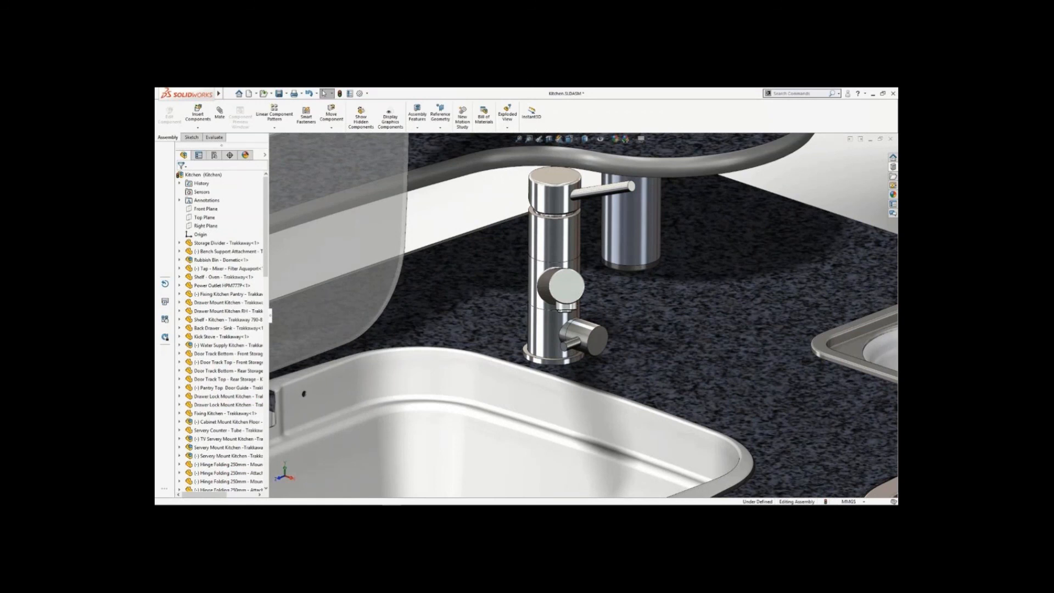
left_click(554, 238)
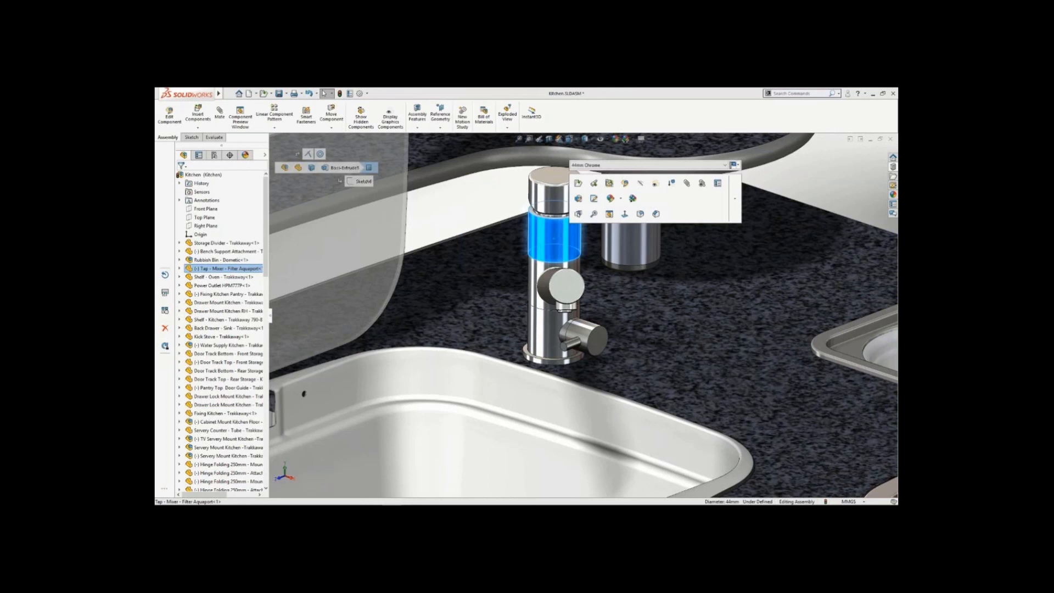
right_click(555, 238)
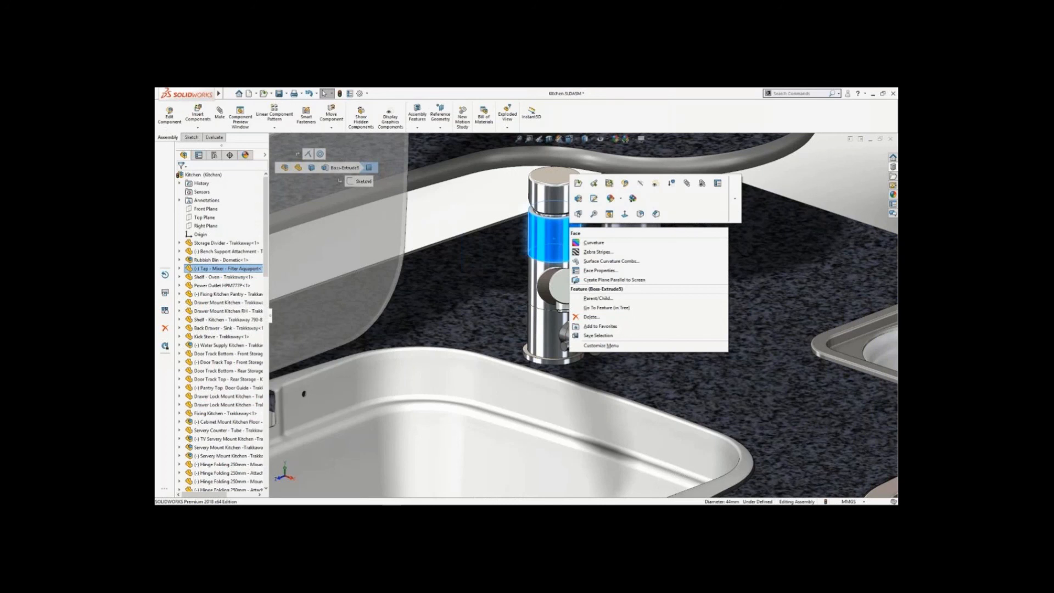
left_click(554, 238)
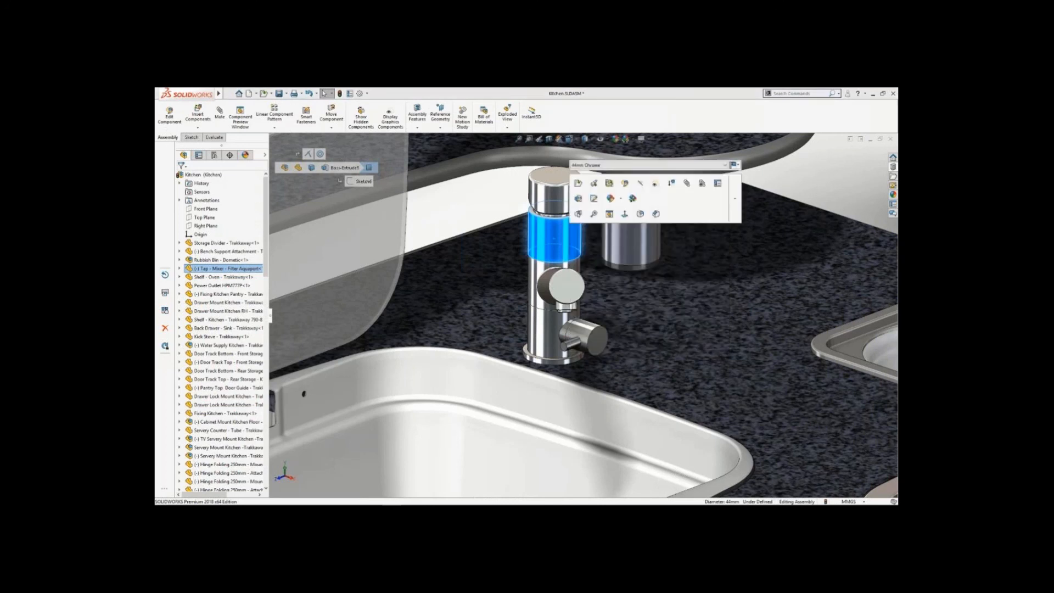
left_click(649, 165)
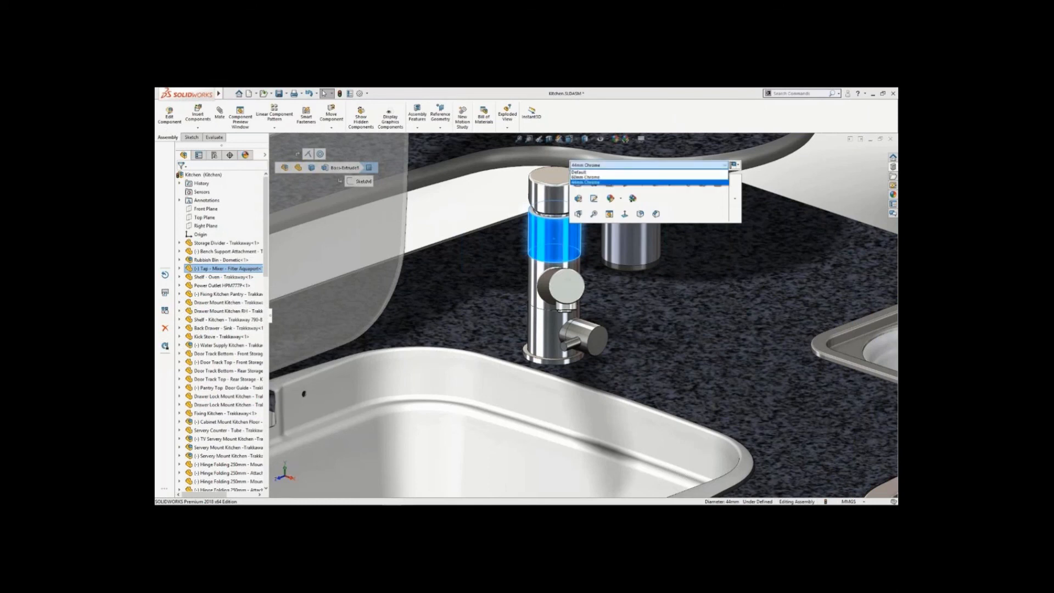
left_click(586, 177)
left_click(745, 165)
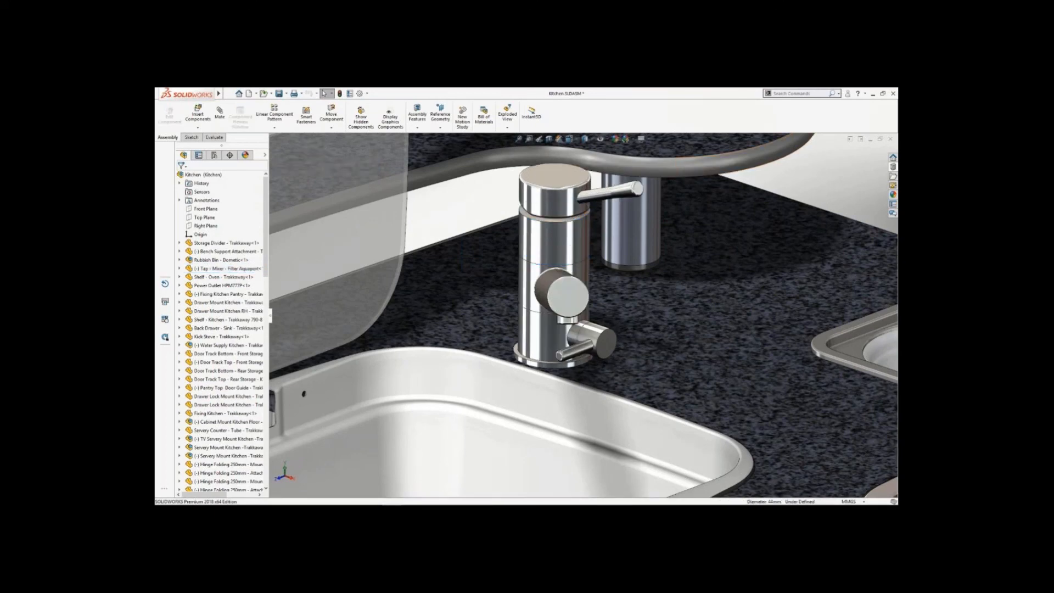
scroll(515, 232, "up", 10)
middle_click_drag(515, 233, 515, 226)
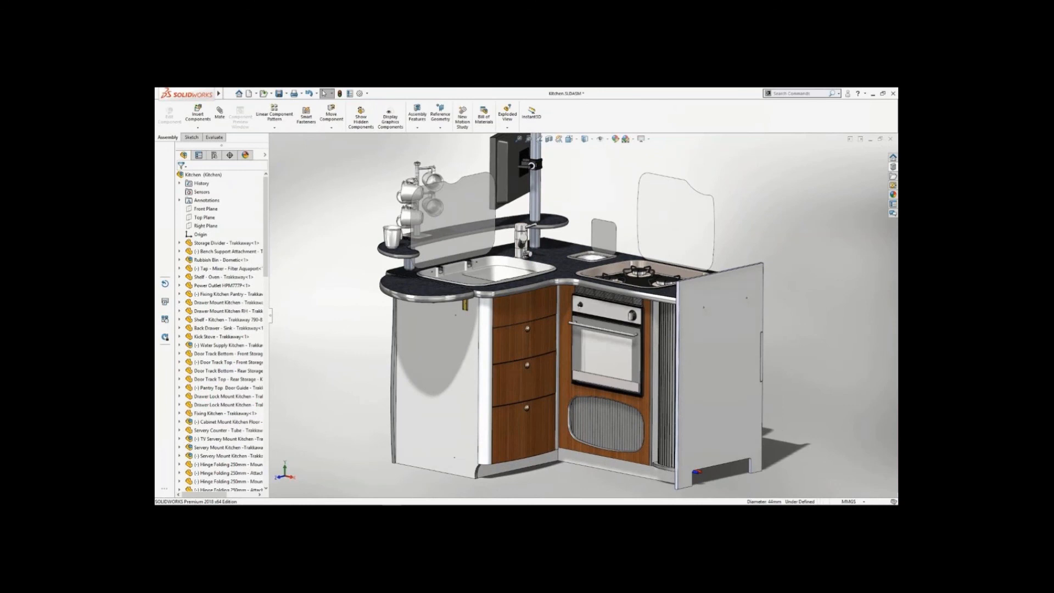
- Use the Touch Mode zoom magnifier to select the cylindrical servery support beneath the cup shelf
left_click(324, 259)
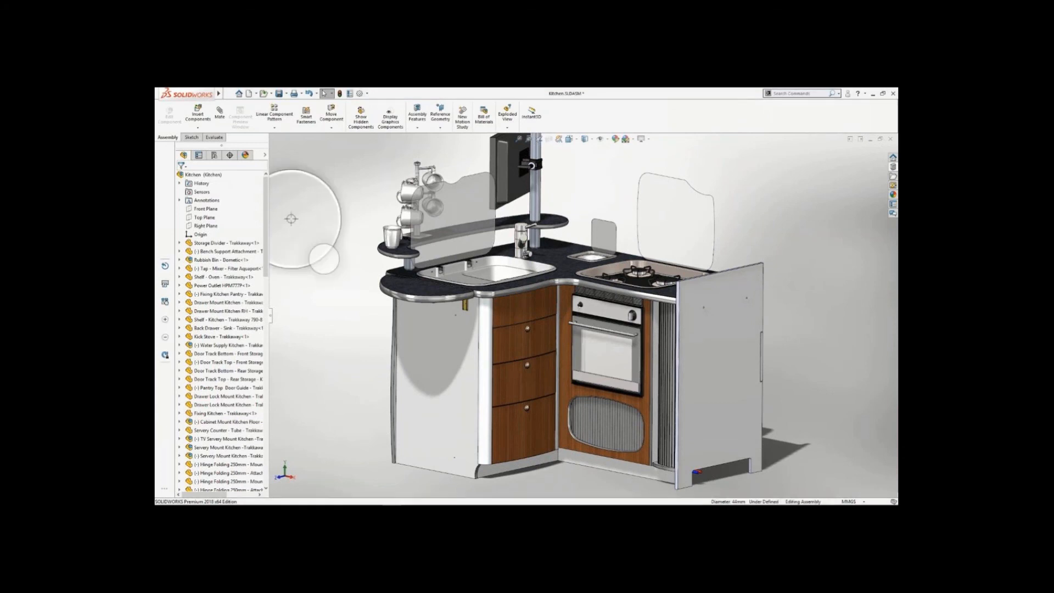
left_click_drag(324, 258, 366, 278)
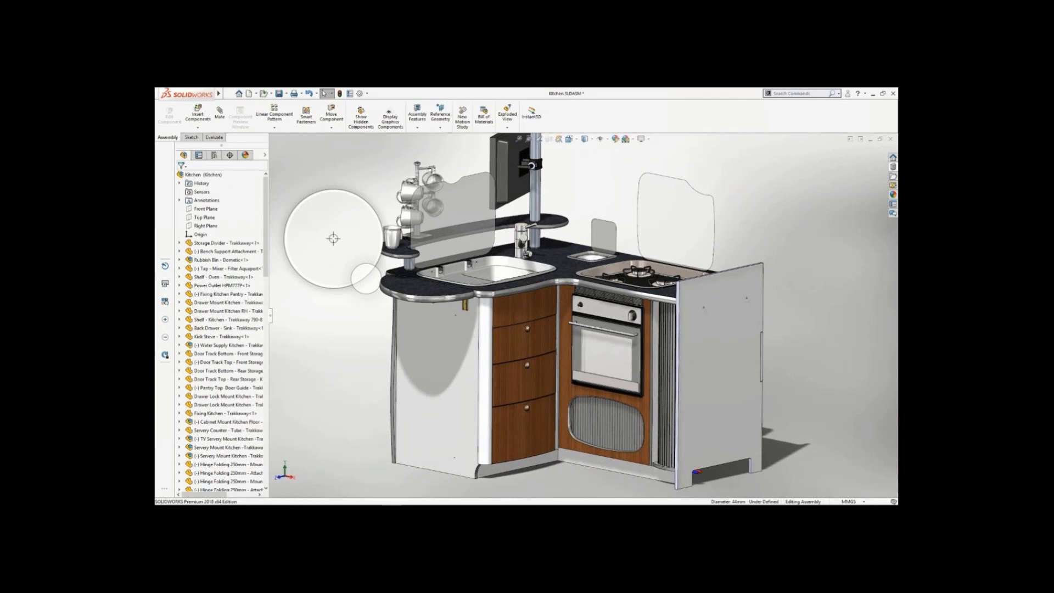
left_click_drag(366, 279, 440, 301)
scroll(439, 303, "up", 3)
scroll(440, 303, "up", 2)
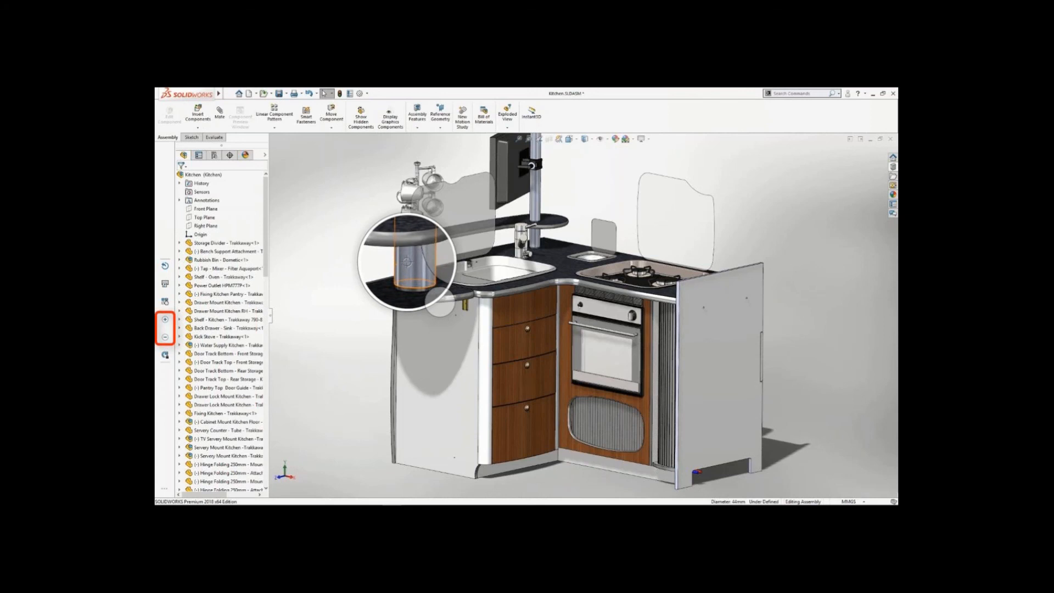
left_click(407, 262)
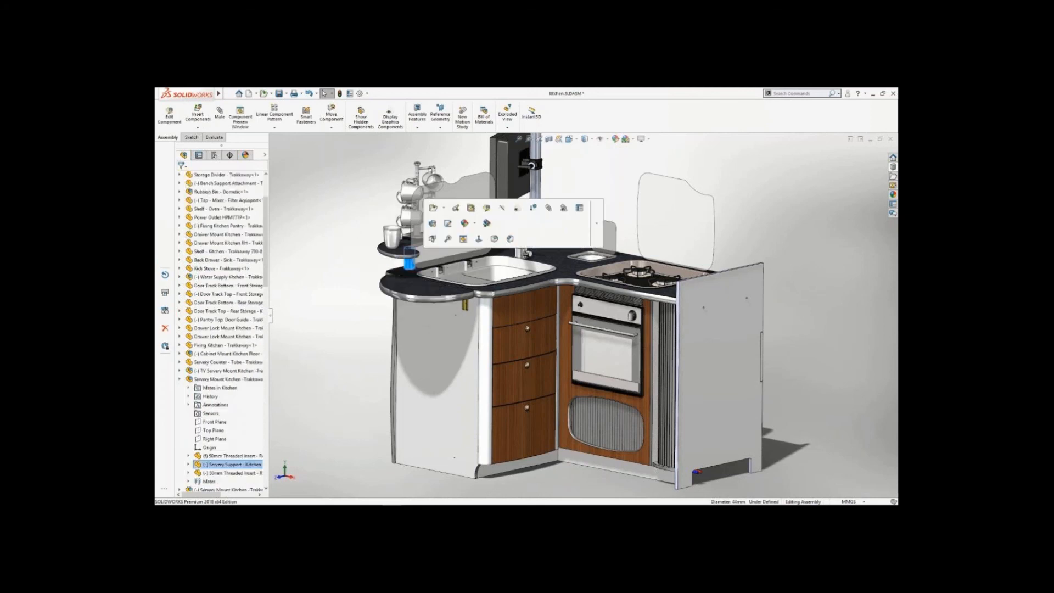
- Set the servery support's thin extrude depth to 170 mm and return to editing the assembly
left_click(433, 224)
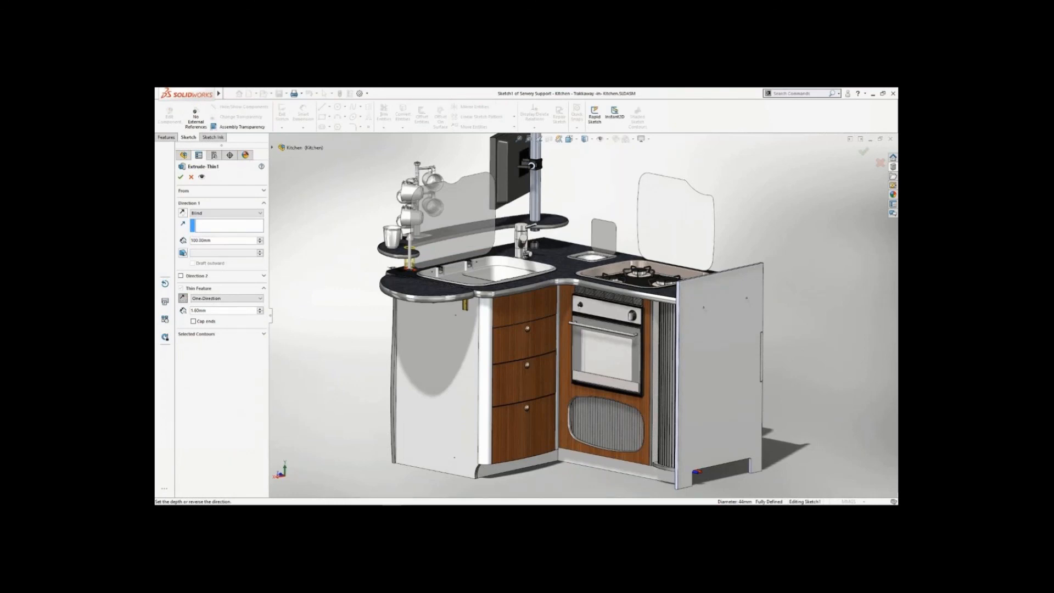
left_click(220, 240)
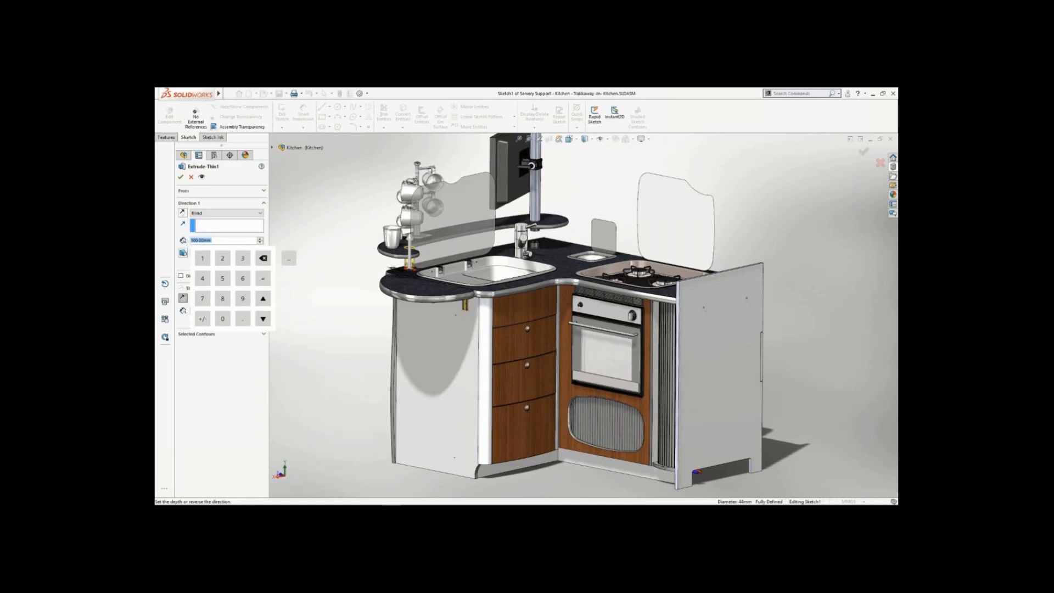
left_click(202, 258)
left_click(202, 298)
left_click(223, 318)
left_click(181, 176)
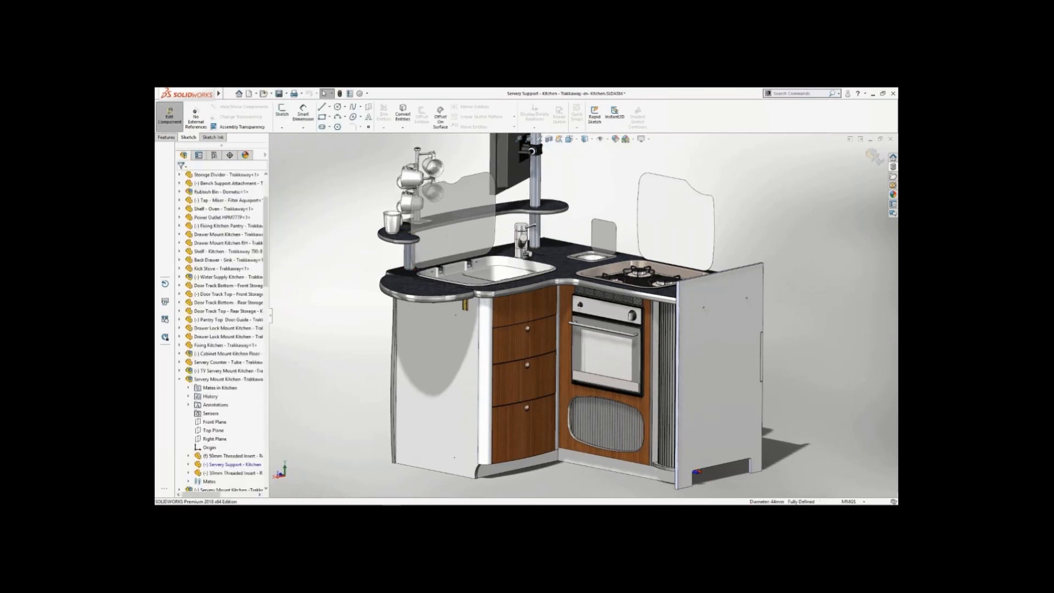
left_click(170, 116)
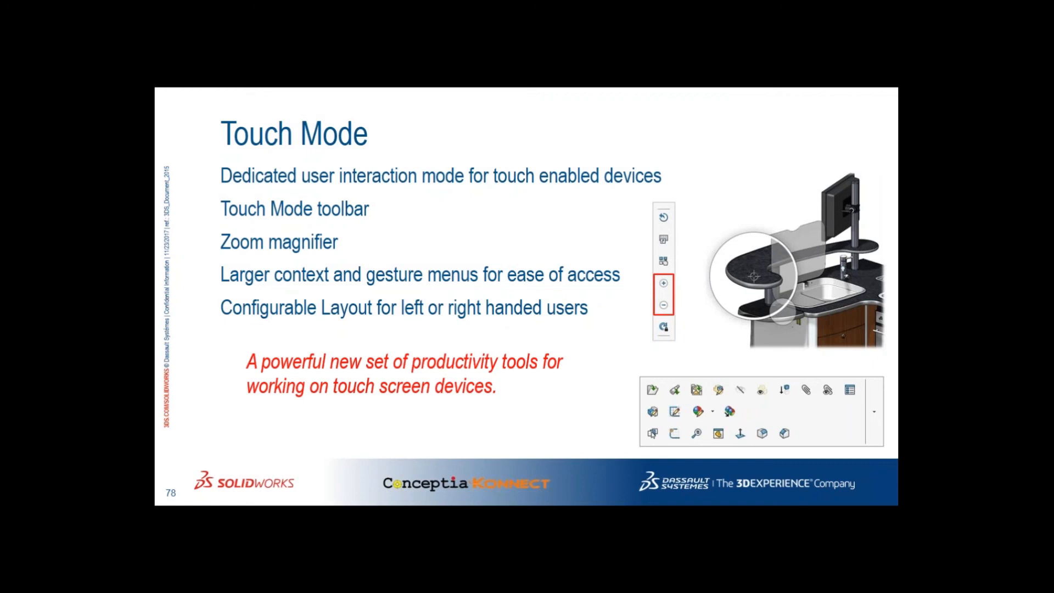
key("Right")
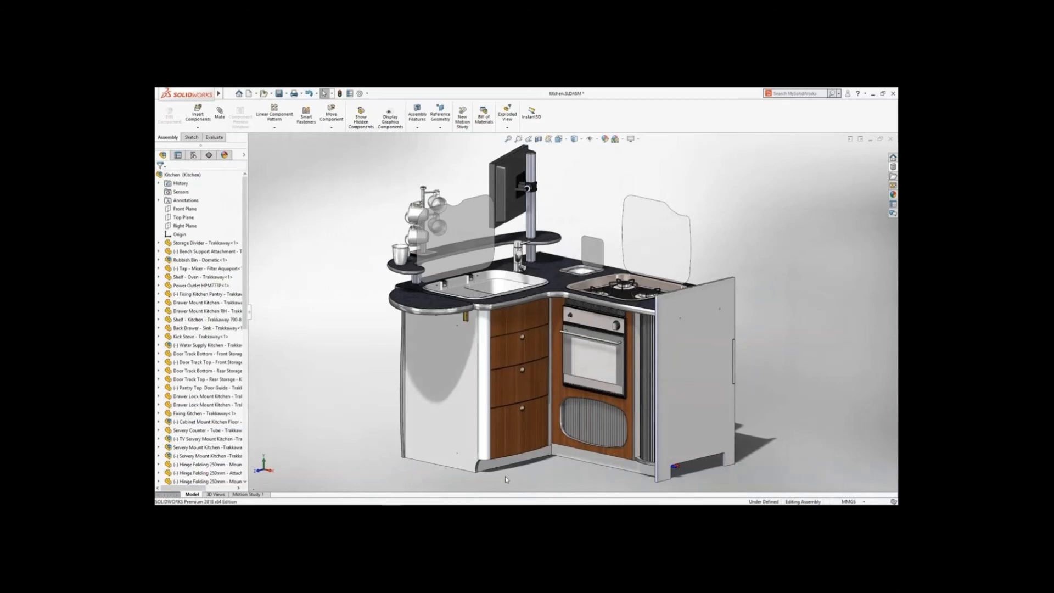
- Open the sink part from the kitchen assembly and edit its Drain Pattern Layout sketch in the saved Sketch view
middle_click_drag(508, 282, 509, 361)
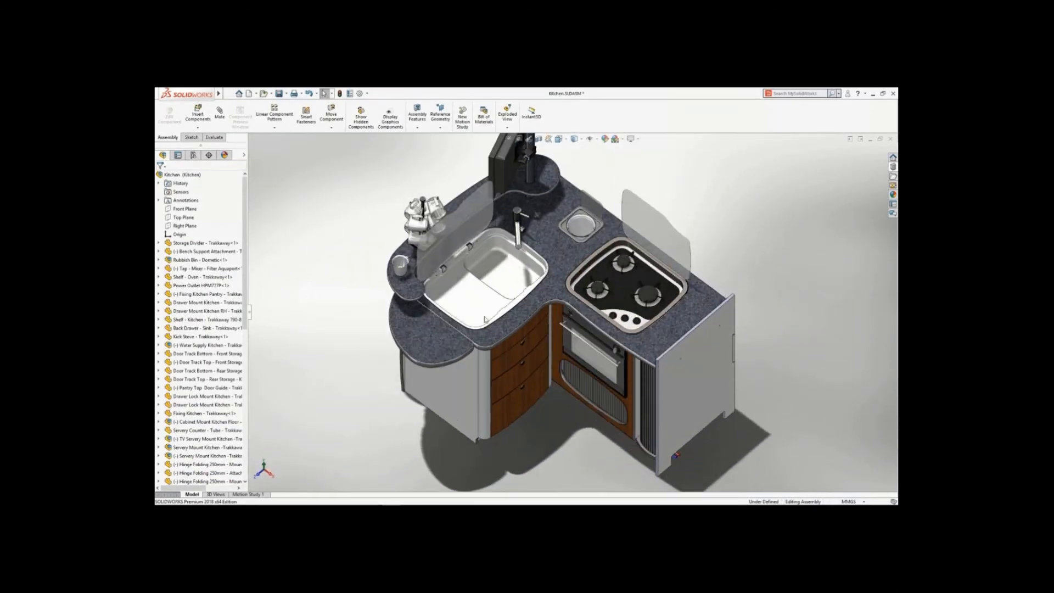
left_click(476, 297)
left_click(498, 252)
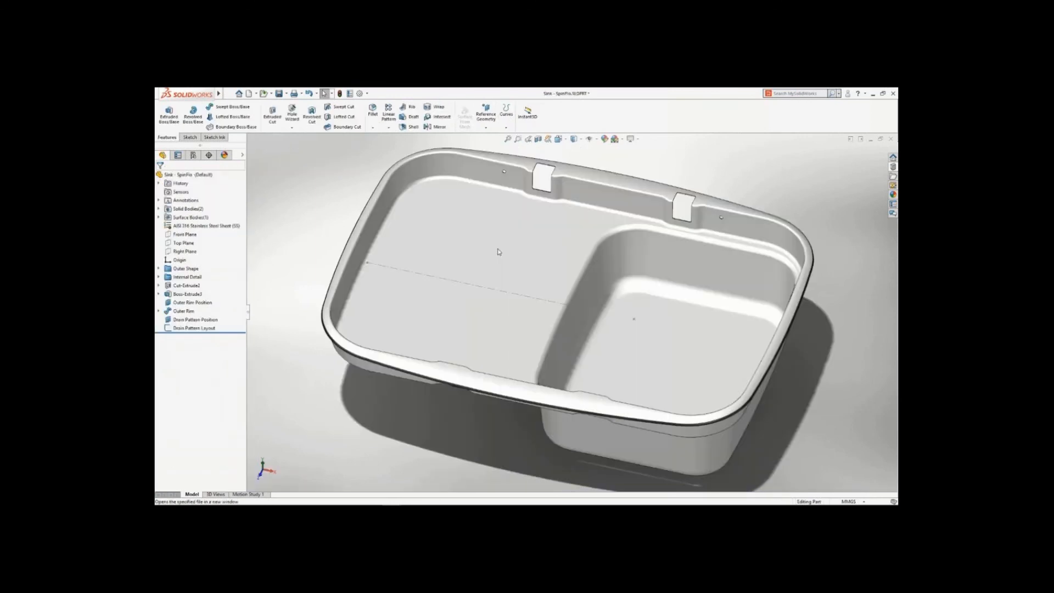
left_click(208, 328)
left_click(214, 311)
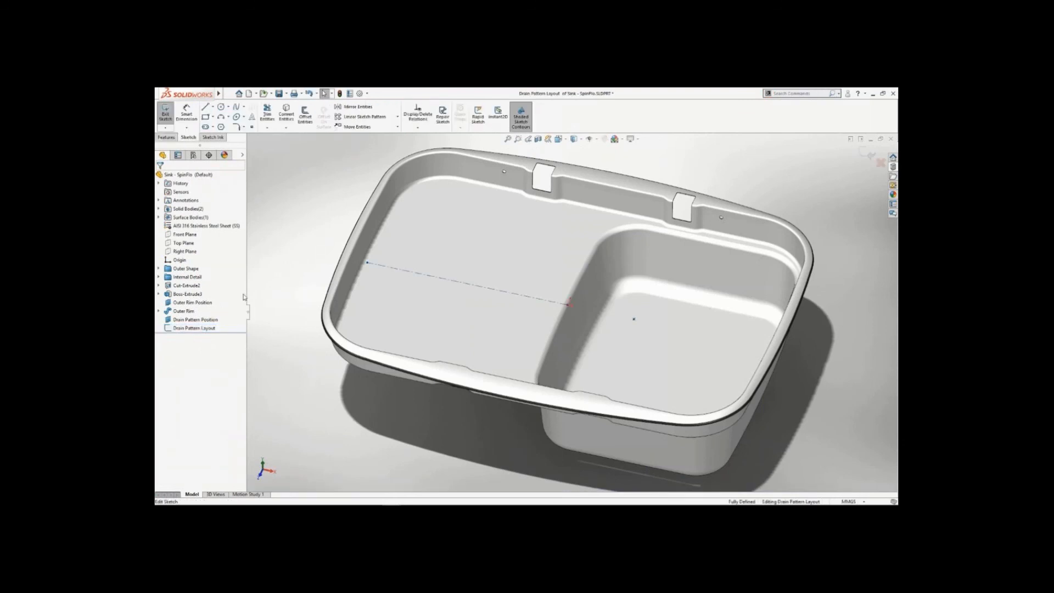
key("space")
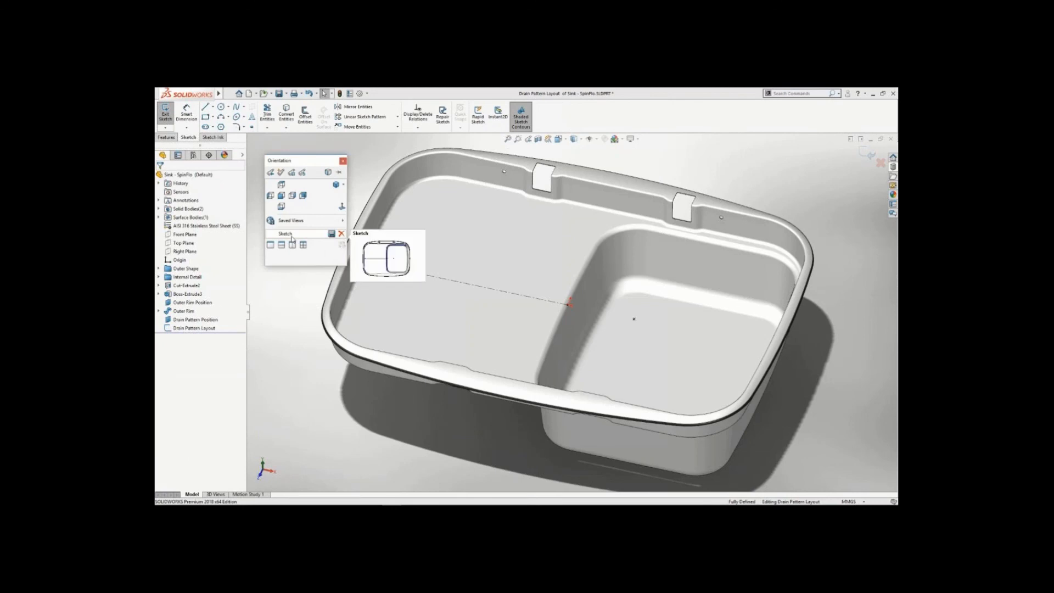
left_click(291, 237)
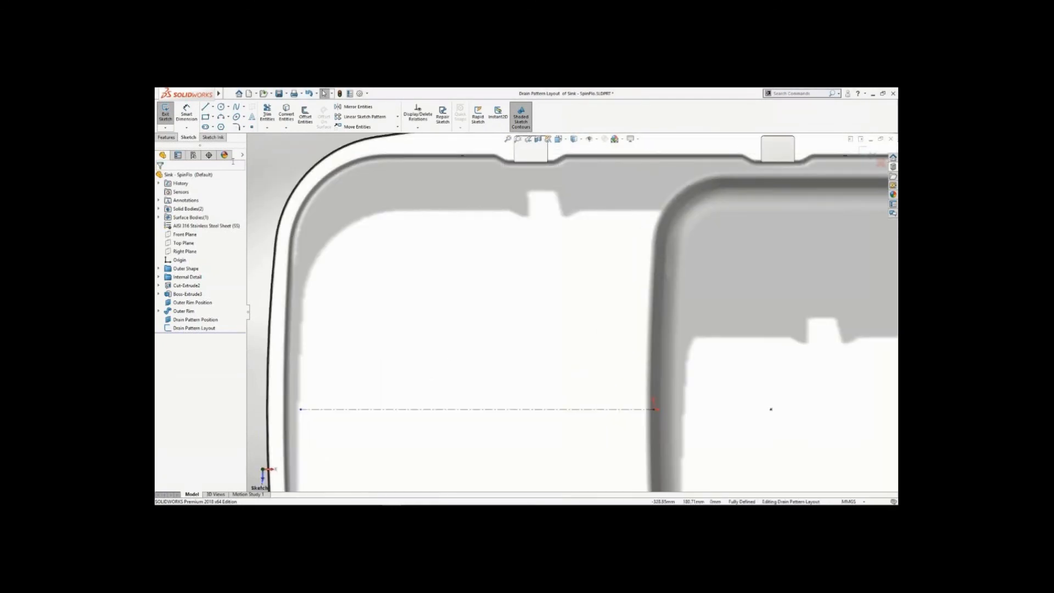
- Set the Sketch Ink pen to red with a thicker stroke
left_click(214, 137)
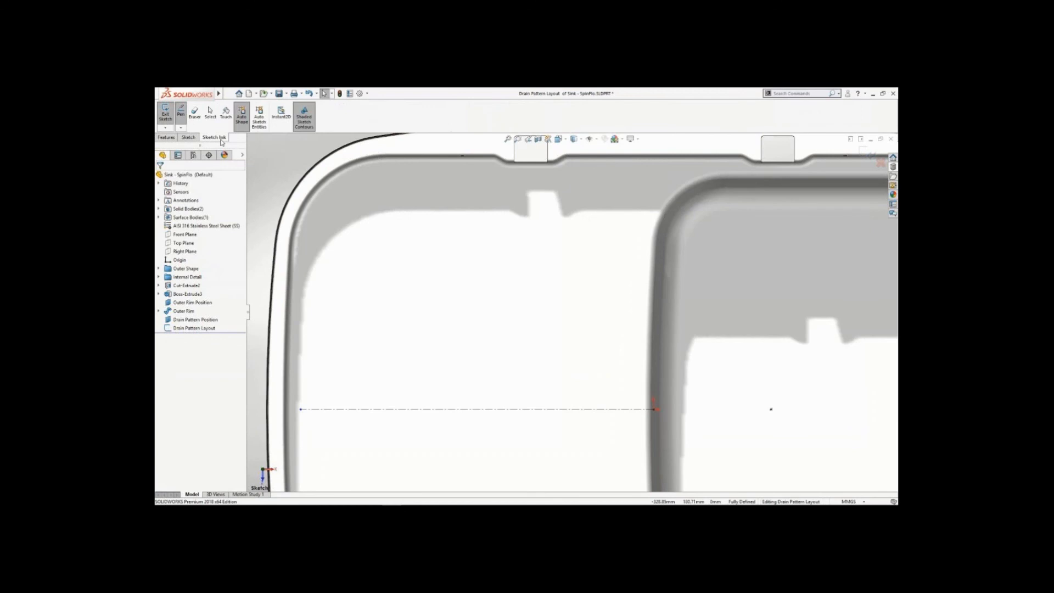
left_click(181, 128)
left_click(186, 163)
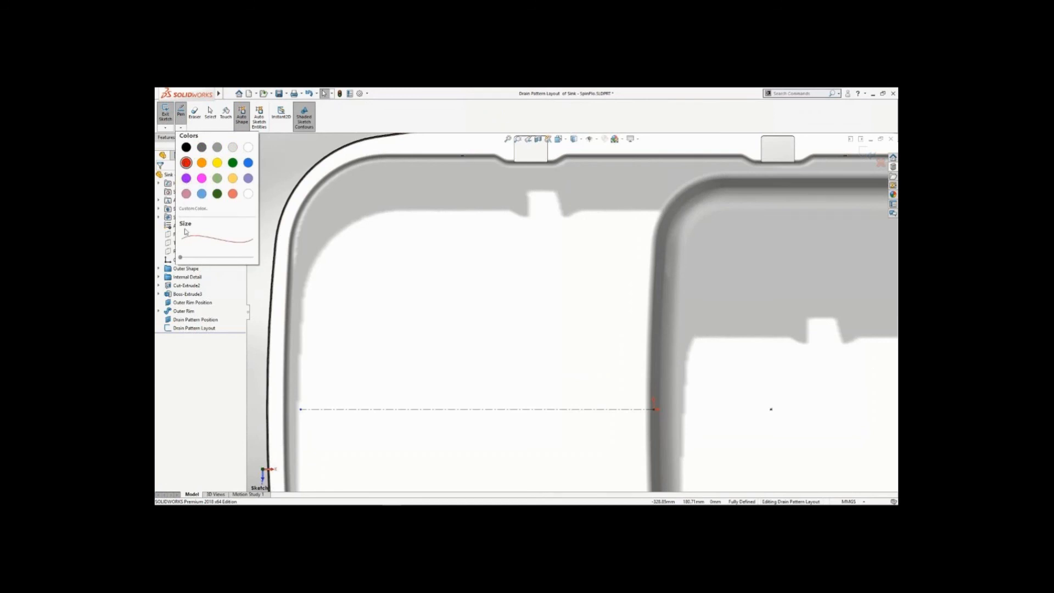
left_click_drag(186, 261, 222, 261)
left_click(268, 190)
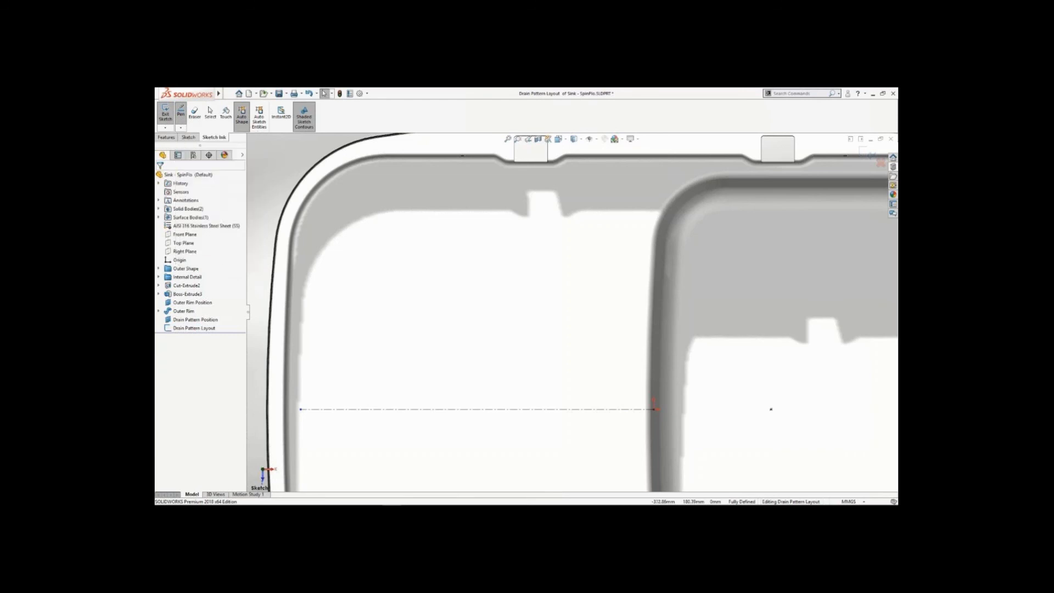
- Ink a closed crescent-like outline on the upper part of the draining area from two arcs and a vertical line
mouse_move(327, 359)
left_mouse_down()
mouse_move(486, 261)
mouse_move(648, 257)
left_mouse_up()
mouse_move(329, 203)
left_mouse_down()
mouse_move(531, 190)
mouse_move(647, 257)
left_mouse_up()
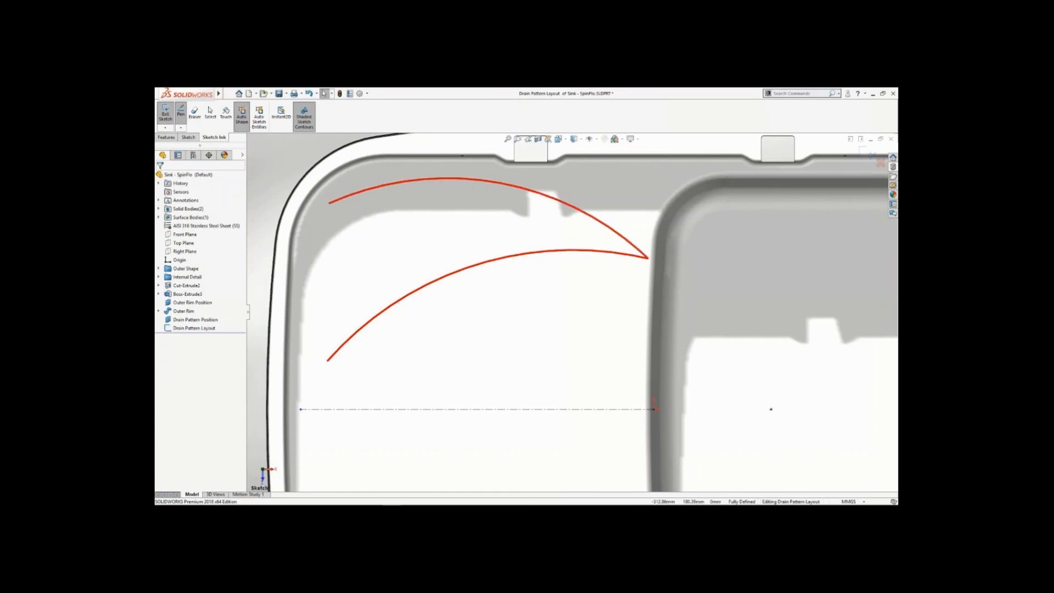
left_click_drag(328, 359, 330, 203)
- With Auto Sketch Entities, ink a closed arc-and-lines profile above the centerline and two concentric circles centered on the basin's drain point
left_click(260, 128)
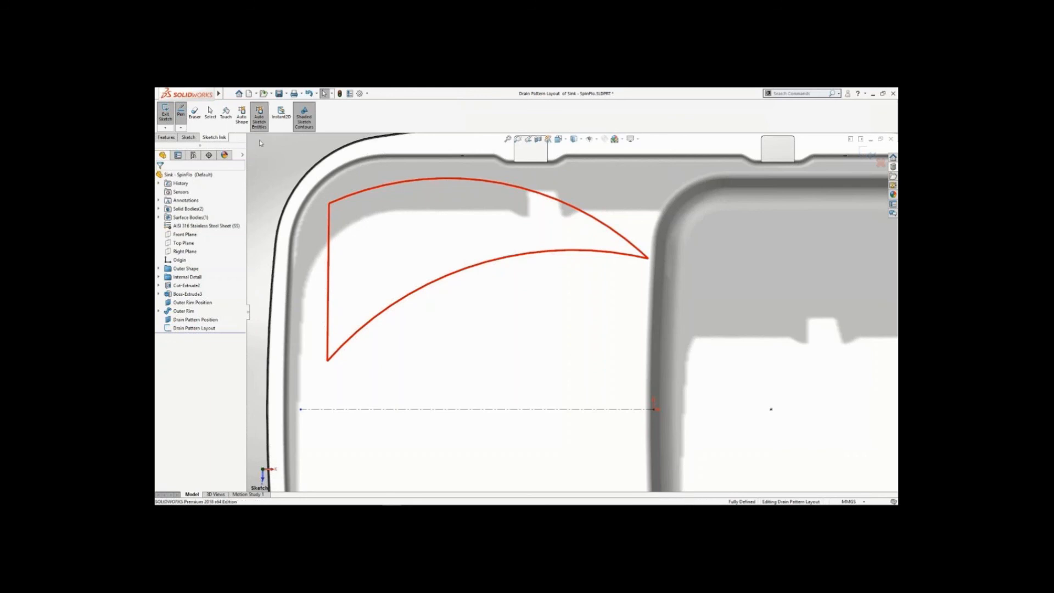
mouse_move(309, 400)
left_mouse_down()
mouse_move(384, 339)
mouse_move(507, 289)
mouse_move(619, 284)
mouse_move(622, 397)
left_mouse_up()
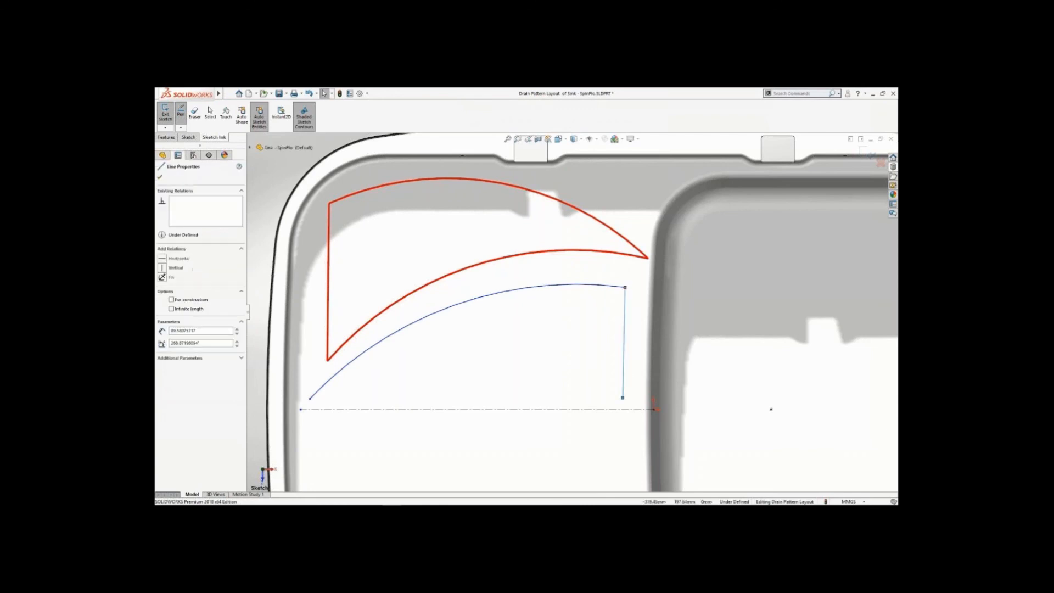
left_click_drag(309, 399, 622, 397)
mouse_move(730, 295)
left_mouse_down()
mouse_move(706, 321)
mouse_move(752, 360)
mouse_move(722, 299)
mouse_move(731, 296)
mouse_move(713, 343)
mouse_move(731, 307)
left_mouse_up()
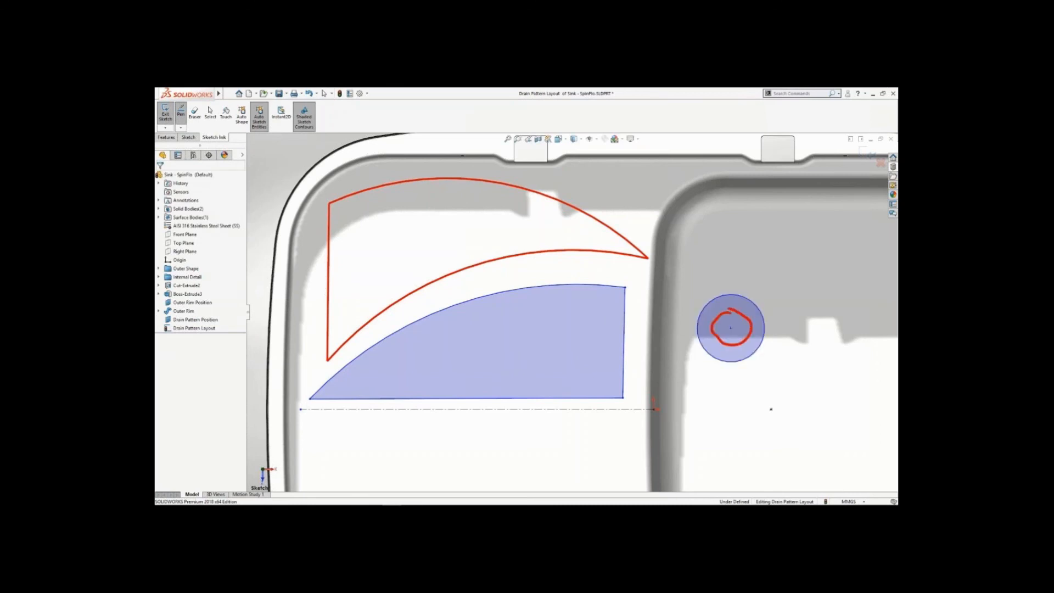
left_click_drag(733, 326, 770, 412)
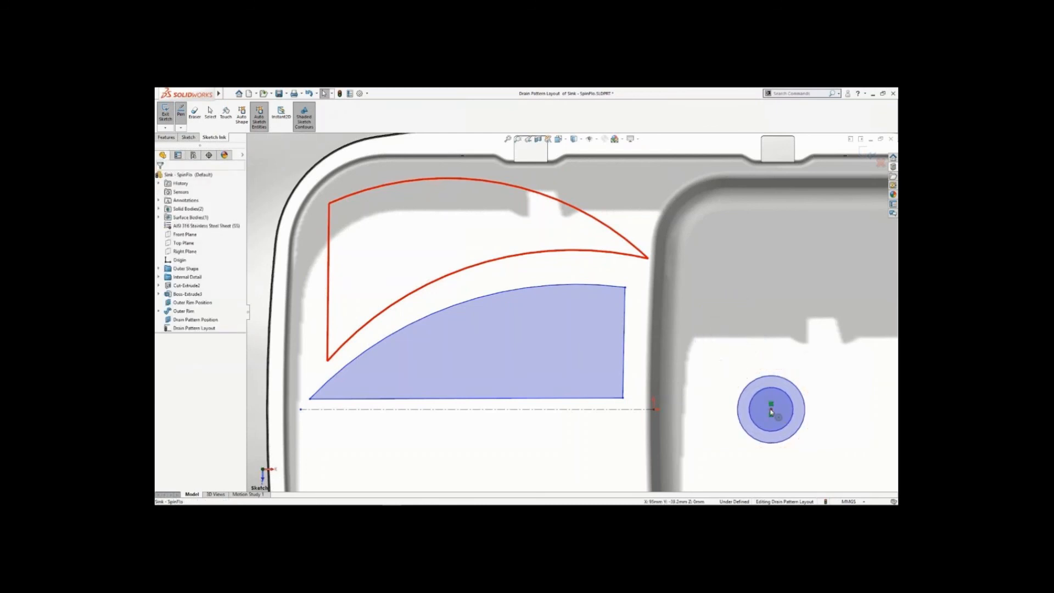
- Convert the red ink outline to sketch entities and fillet the corners of both drainer profiles with a 10 mm radius
left_click(551, 258)
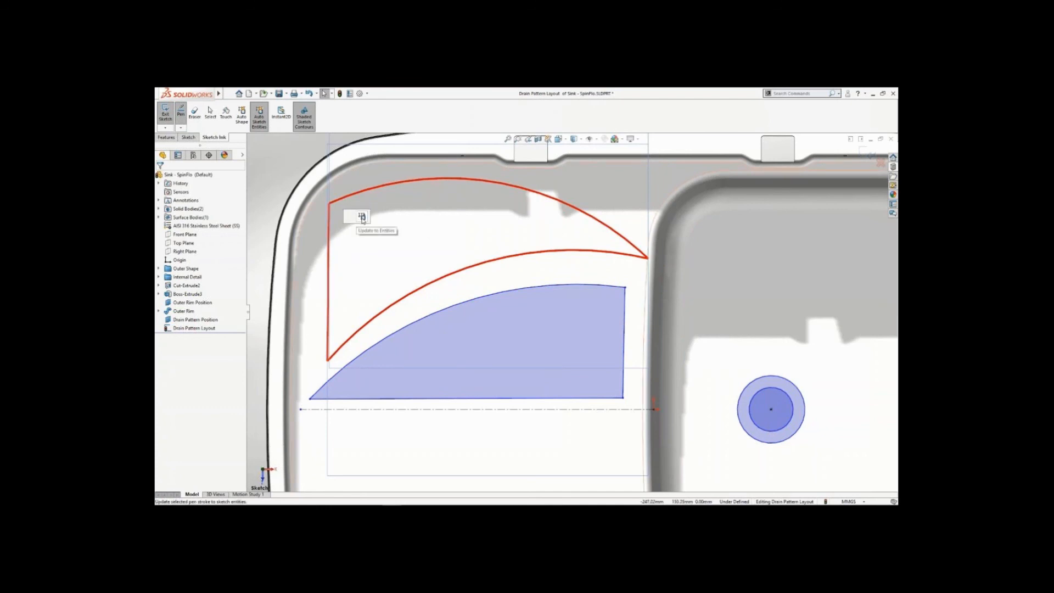
left_click(362, 218)
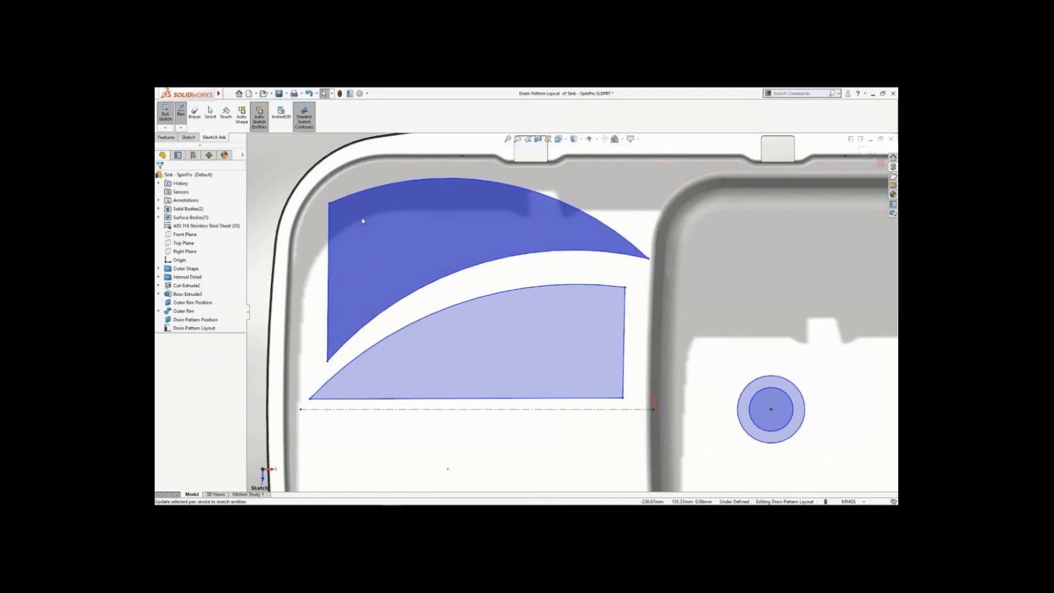
key("s")
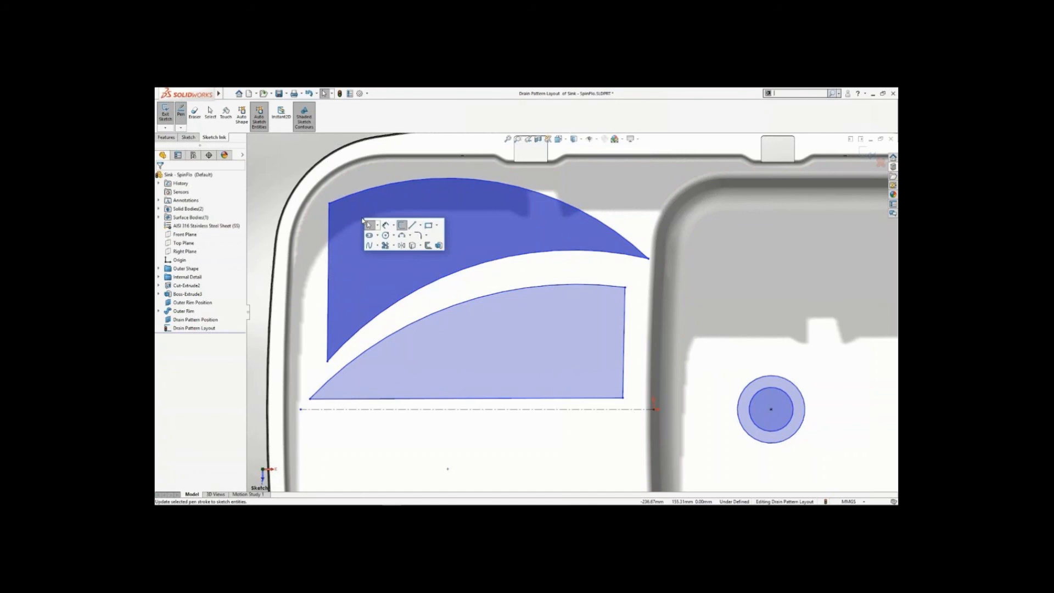
left_click(417, 237)
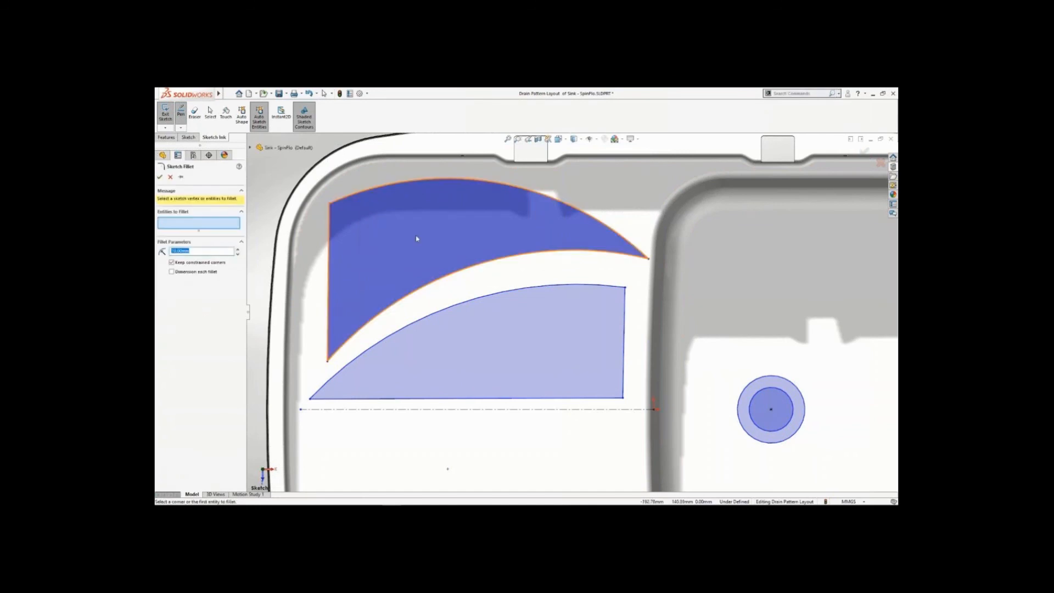
mouse_move(270, 196)
left_mouse_down()
mouse_move(329, 283)
mouse_move(549, 371)
mouse_move(679, 408)
left_mouse_up()
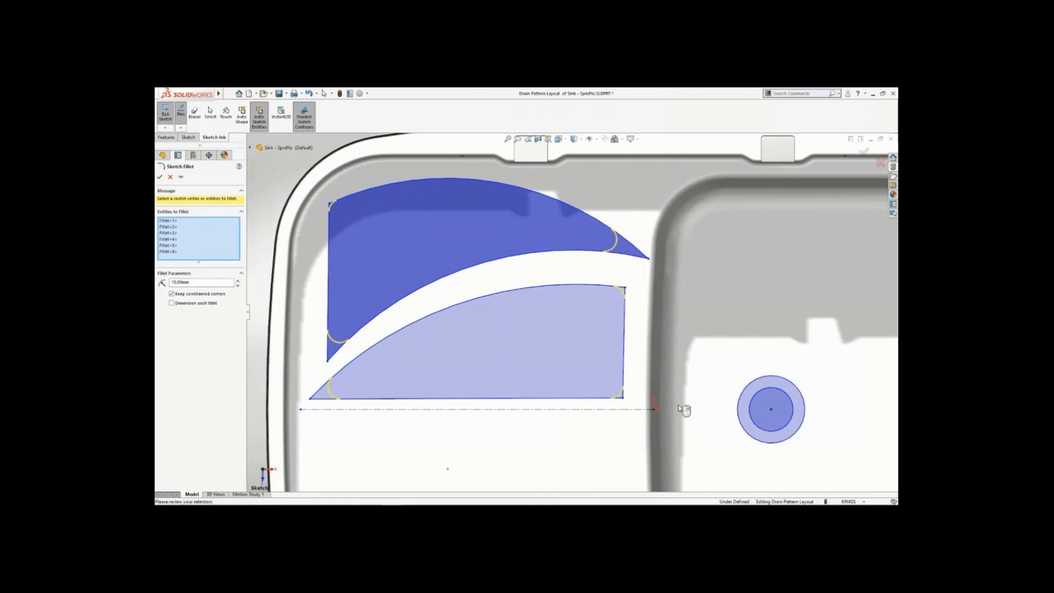
key("Return")
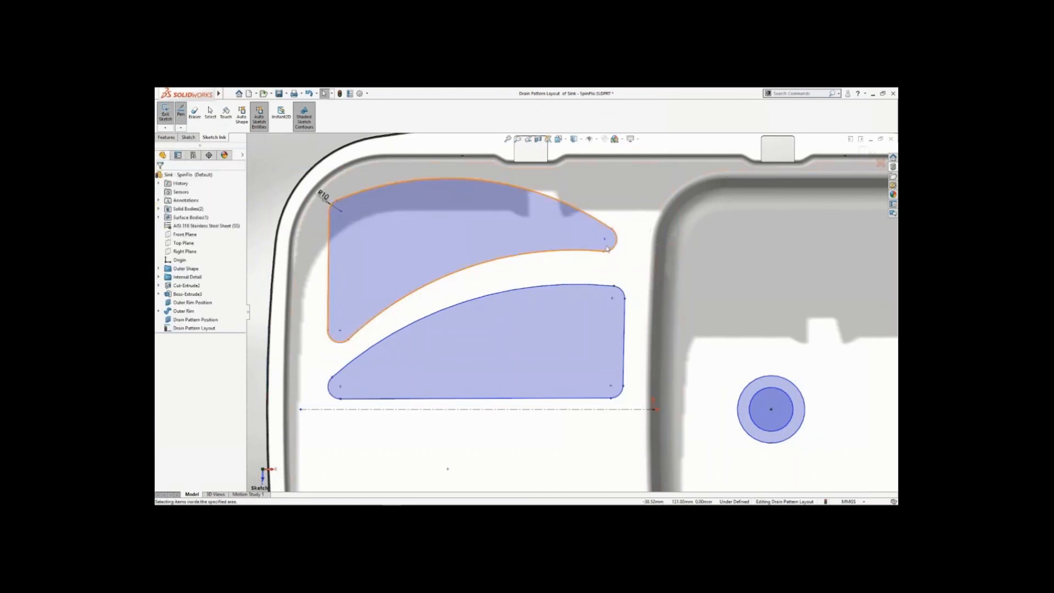
- Pull the upper profile's rounded tip closer to the lower profile and mirror both drainer profiles about the horizontal centerline
left_click_drag(605, 238, 617, 261)
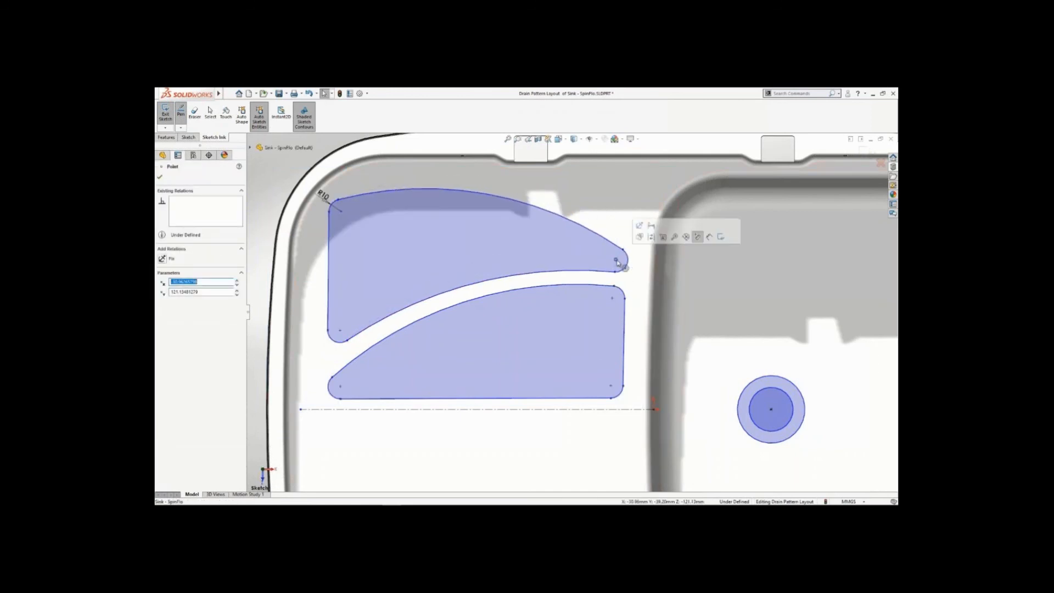
key("s")
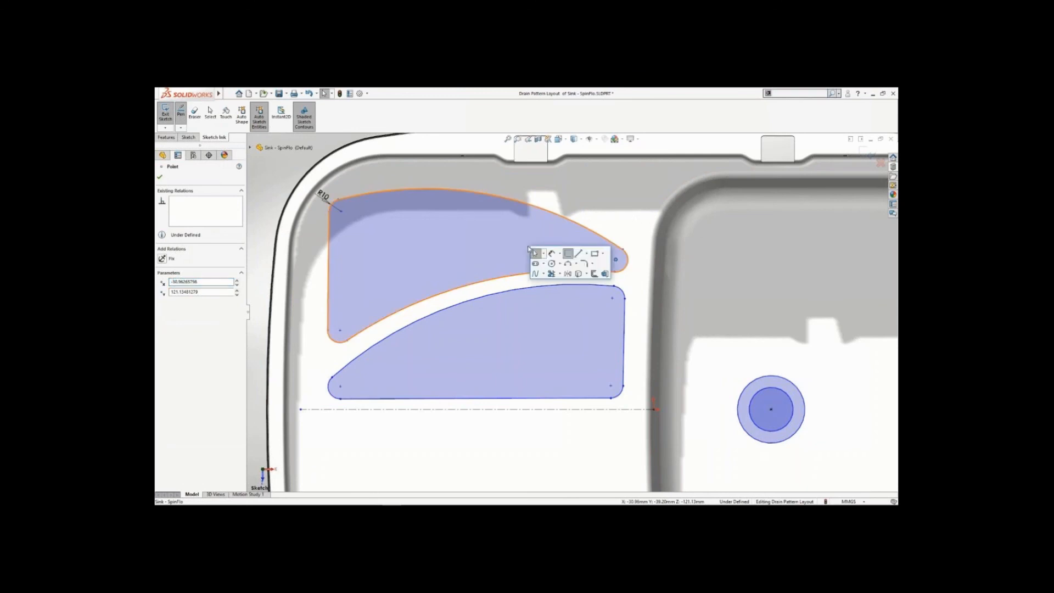
left_click(568, 273)
left_click_drag(263, 173, 670, 409)
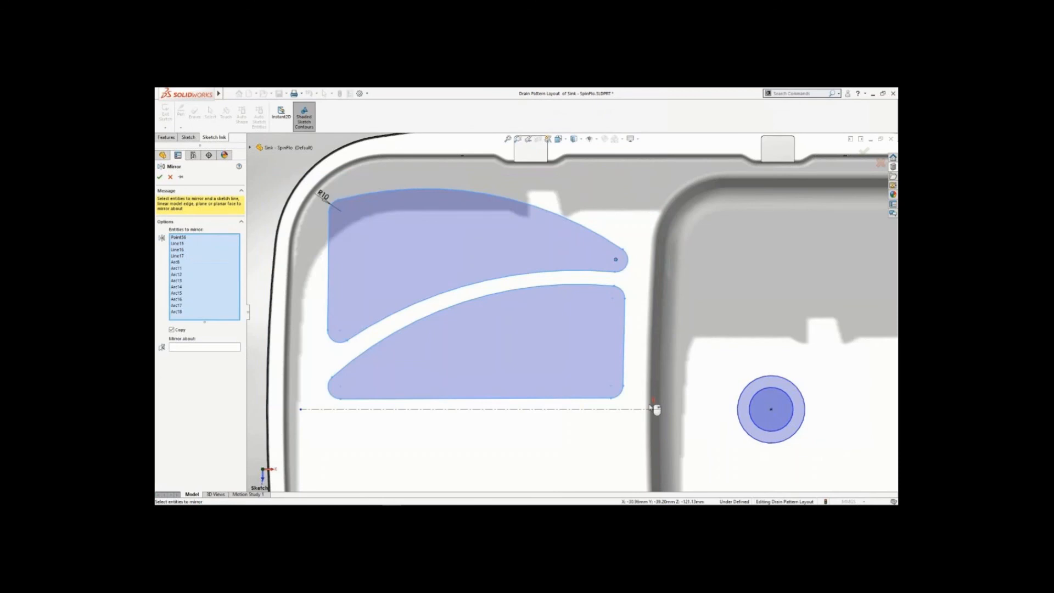
left_click(211, 347)
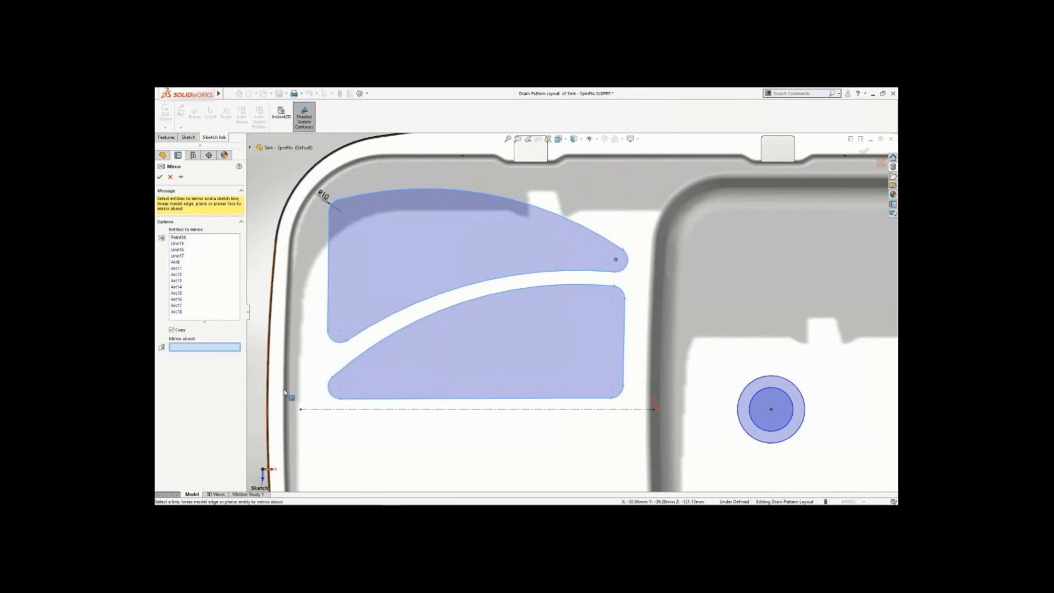
left_click(326, 409)
right_click(325, 409)
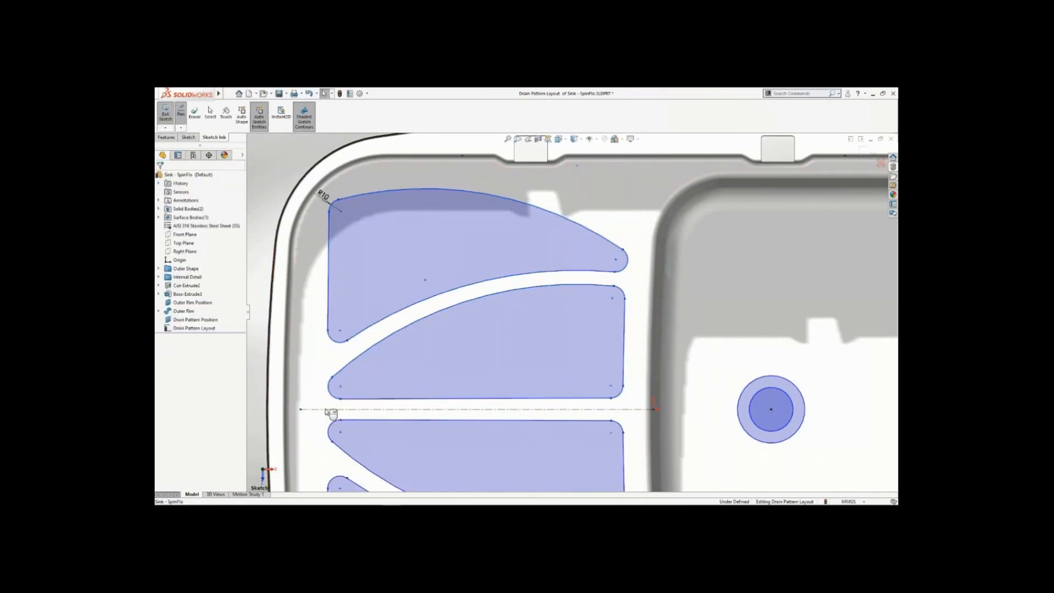
- Extrude the four drainer contours of the sketch as a boss in the reversed direction with the Up To Next end condition
key("ctrl+shift+z")
key("s")
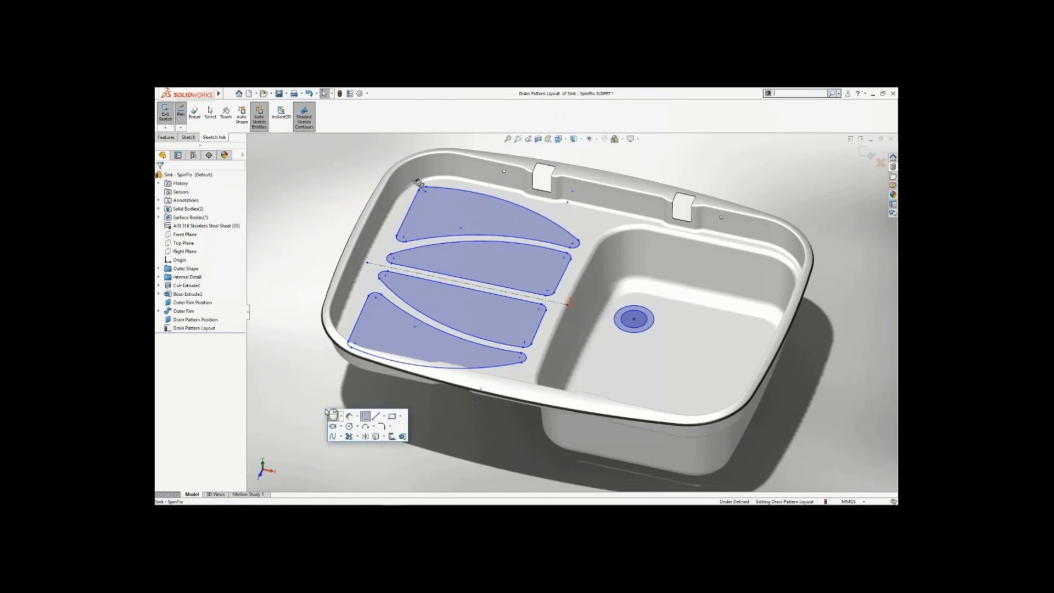
left_click(402, 436)
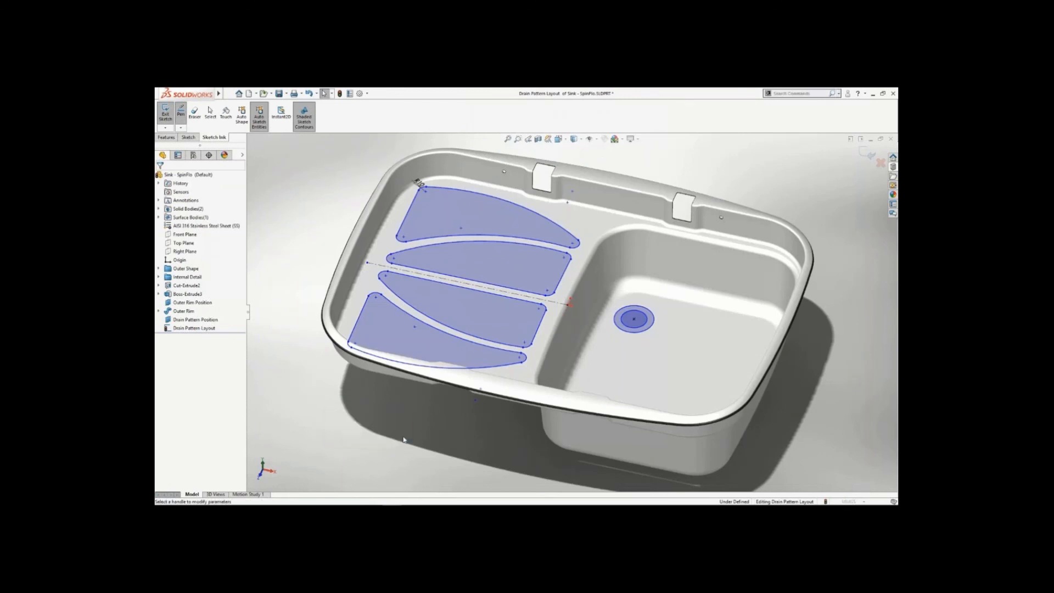
left_click(193, 311)
left_click(384, 329)
left_click(433, 305)
left_click(461, 261)
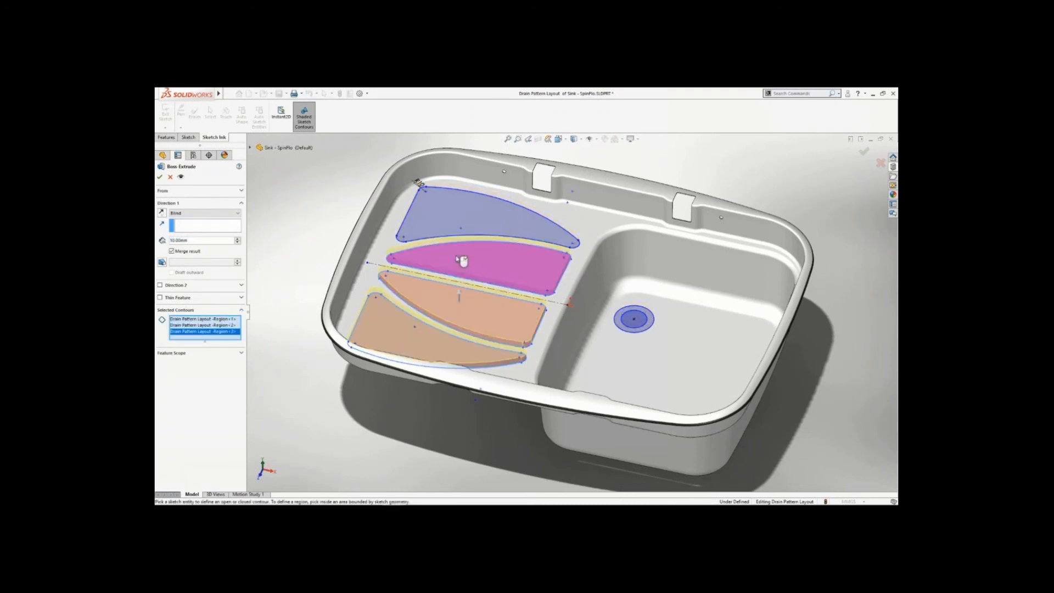
left_click(469, 224)
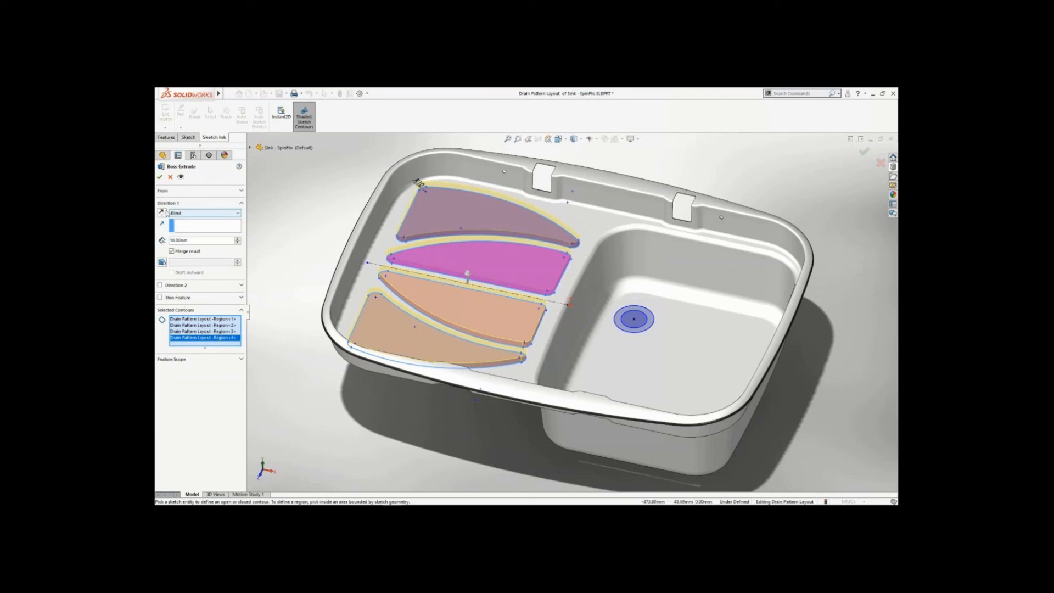
left_click(191, 215)
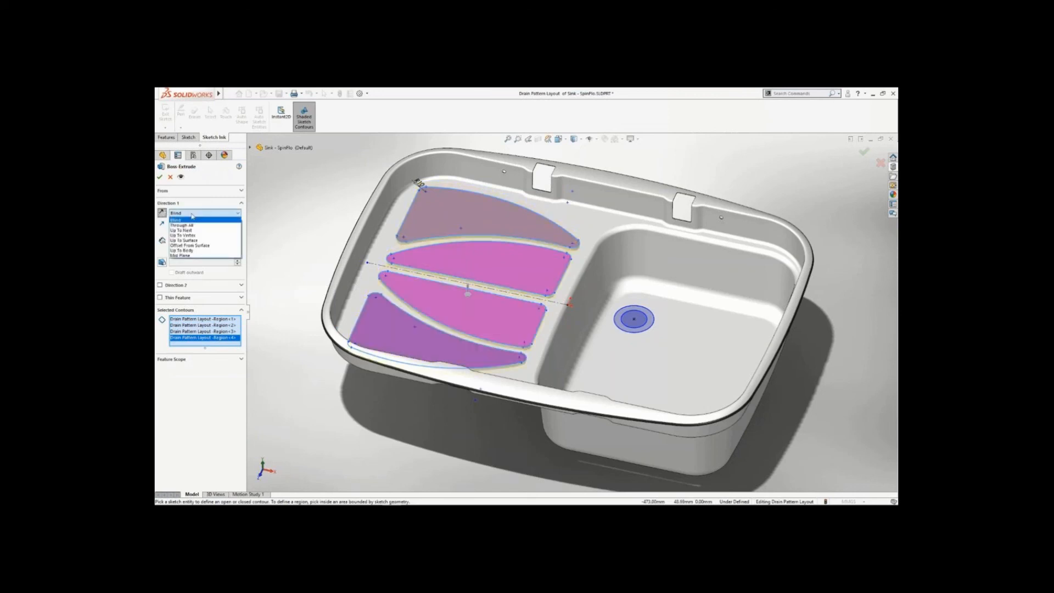
left_click(181, 230)
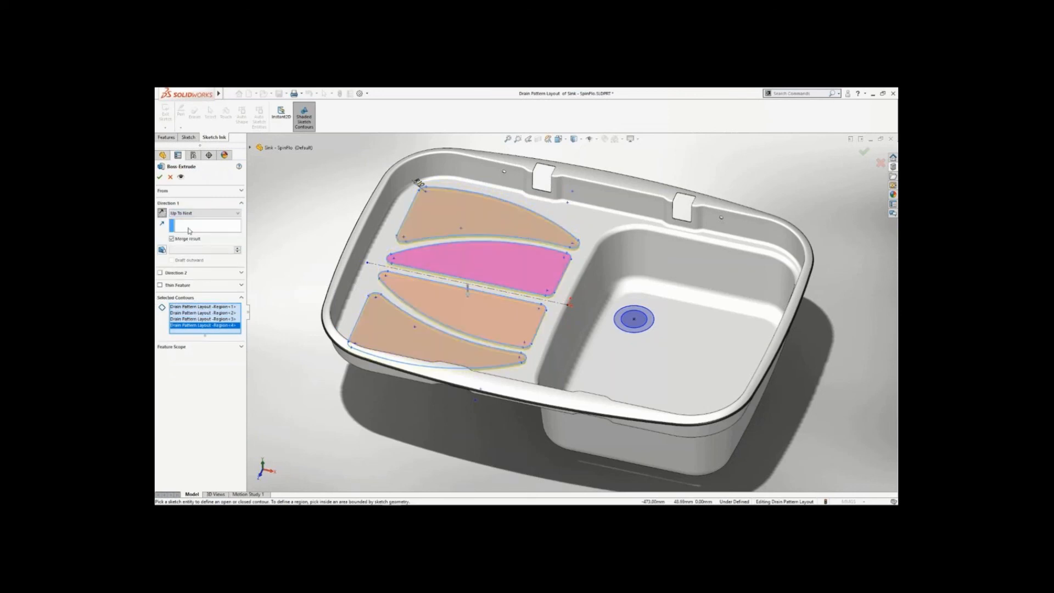
left_click(160, 177)
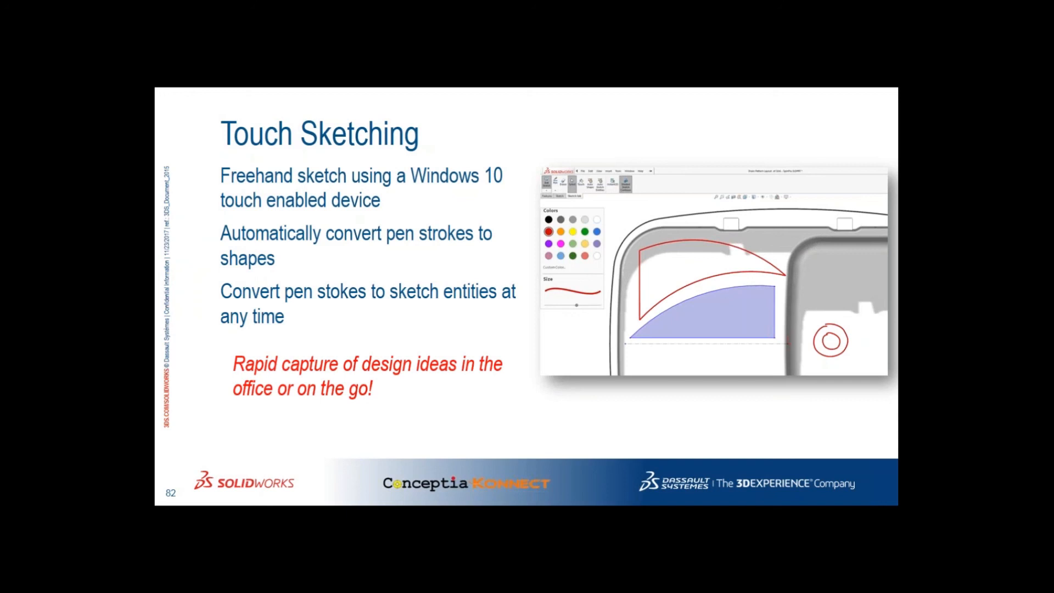
key("Right")
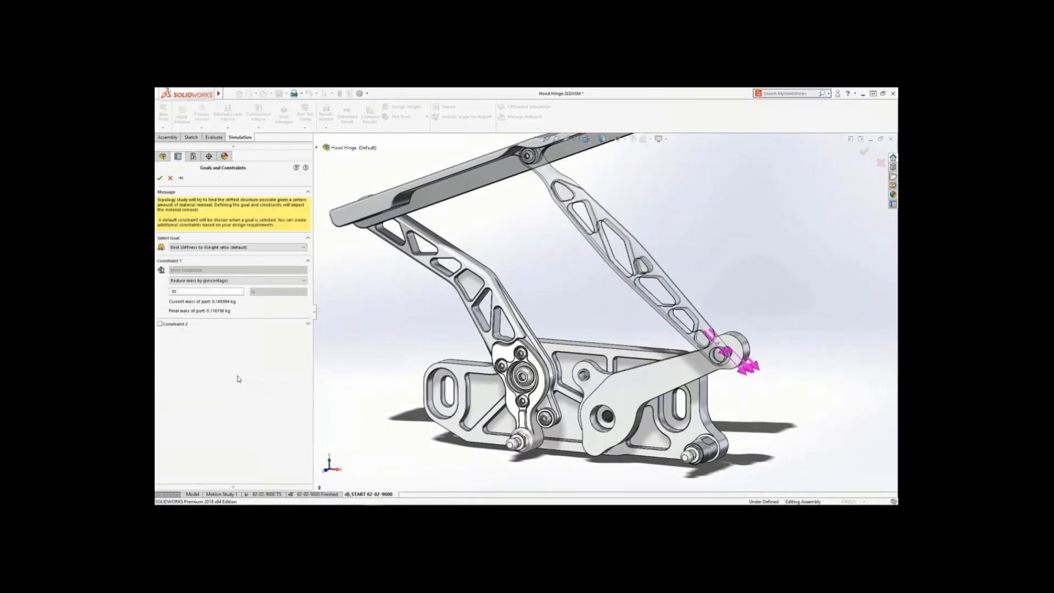
- Set the topology study's mass reduction constraint to 70 percent, keeping the Best Stiffness to Weight ratio goal
double_click(200, 292)
right_click(333, 309)
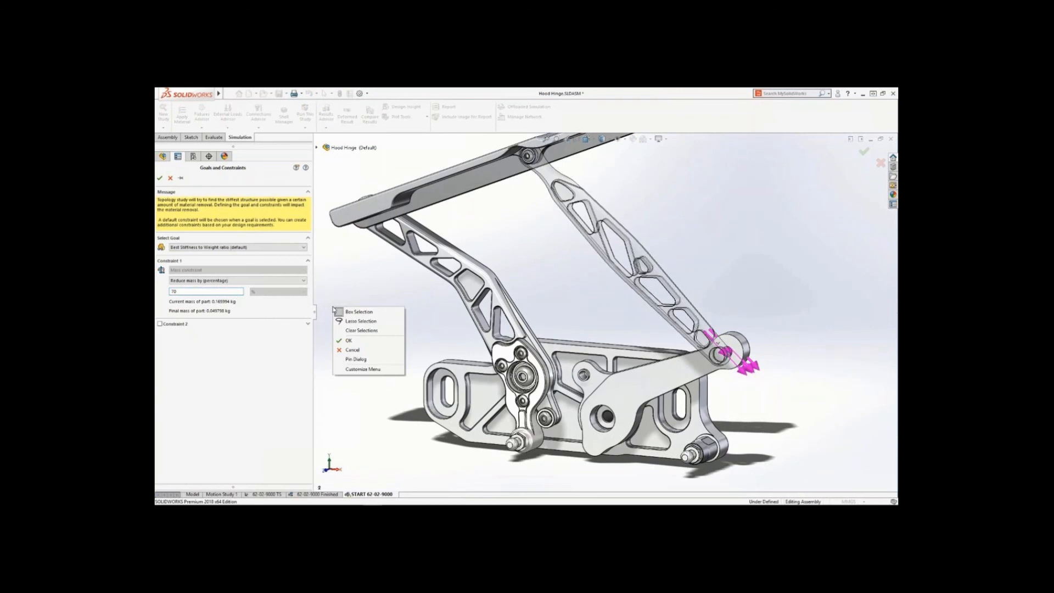
left_click(349, 340)
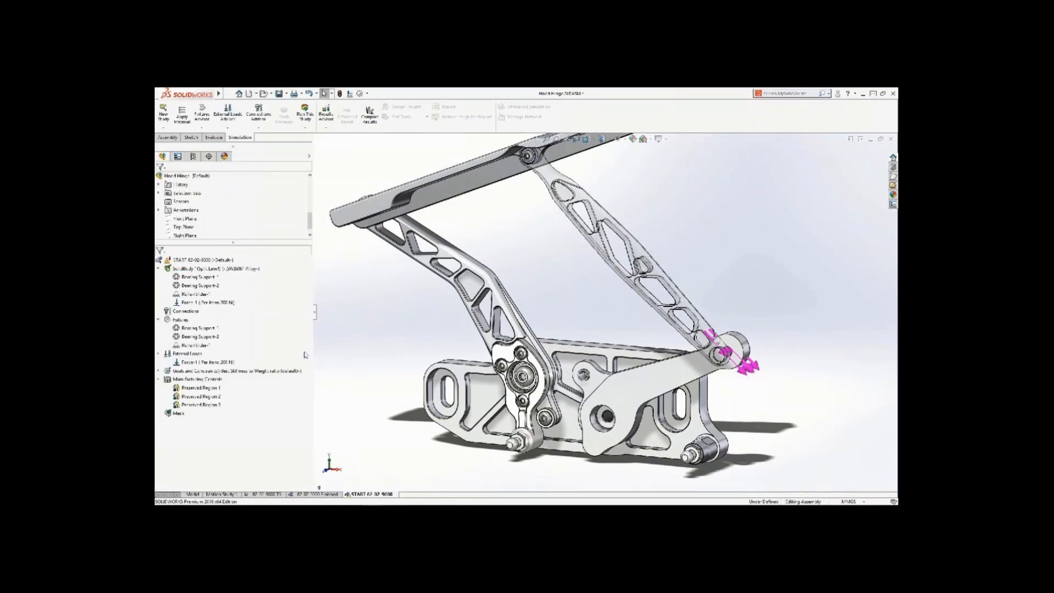
- Check the first preserved region, then open a de-mold direction control under Manufacturing Controls and its direction type choices
left_click(217, 388)
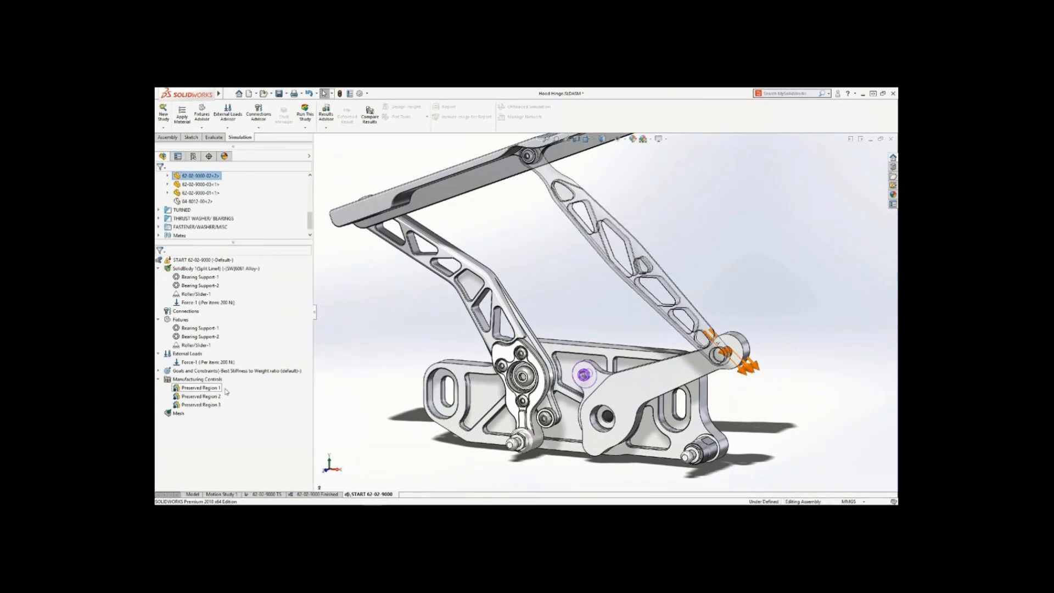
right_click(215, 380)
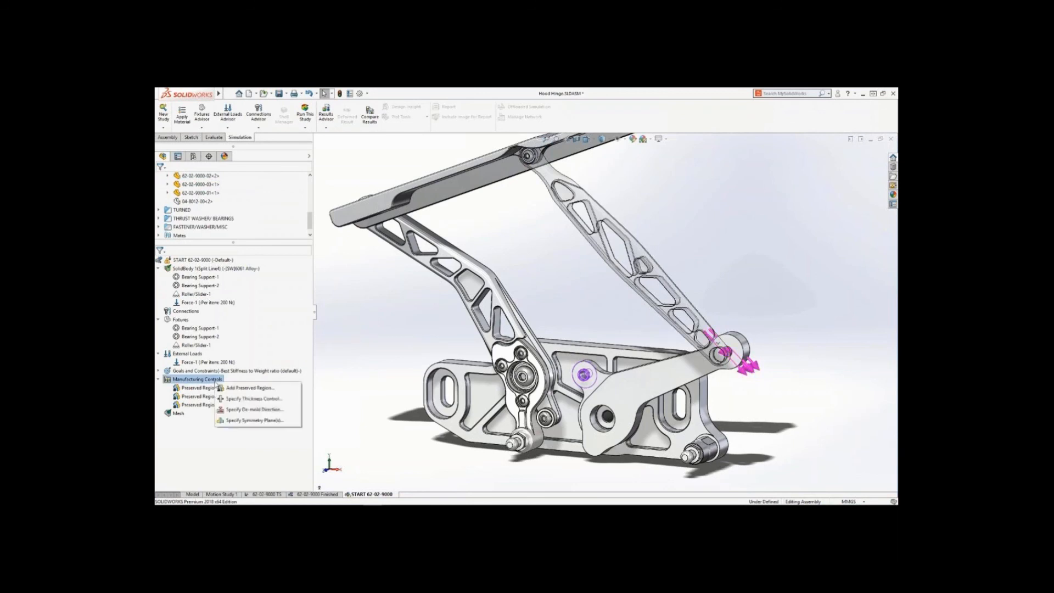
left_click(241, 409)
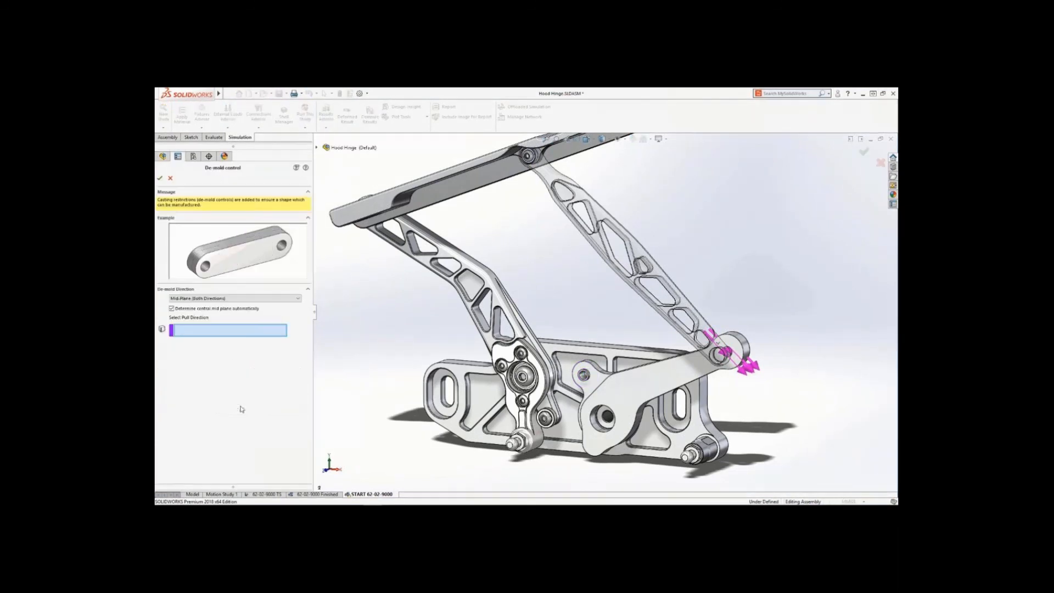
left_click(236, 300)
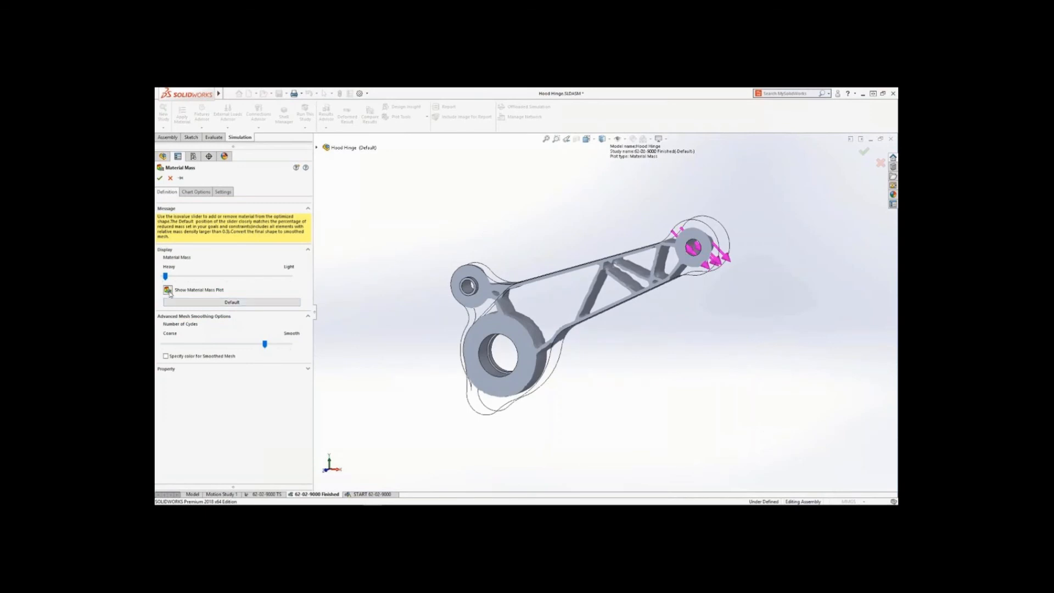
- Show the finished study's material mass plot and overlay the Material Mass1 result on the assembly model with Simulation Display
left_click(169, 292)
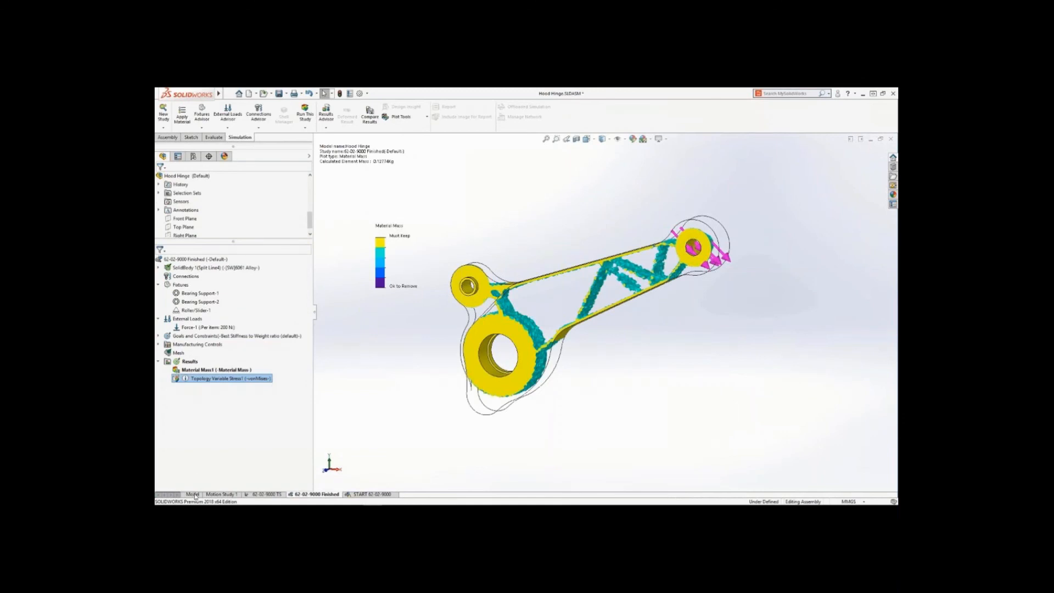
left_click(192, 494)
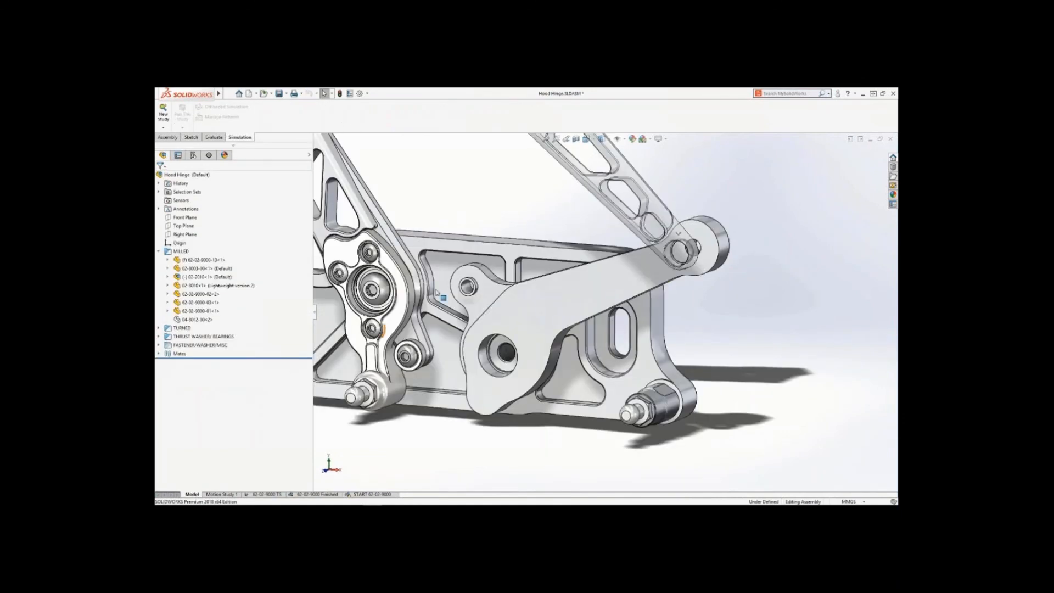
left_click(669, 139)
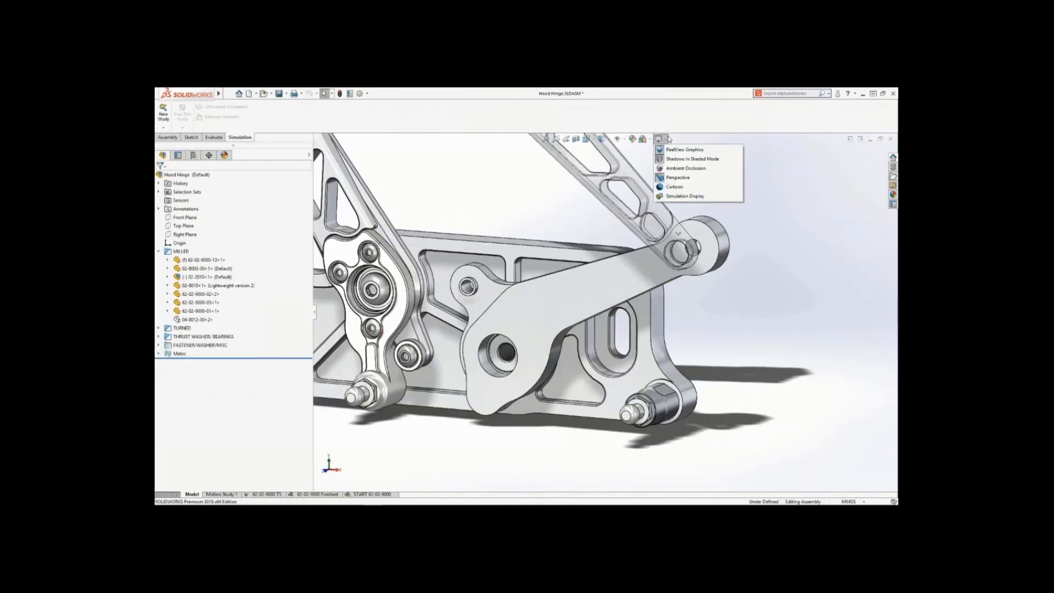
left_click(684, 196)
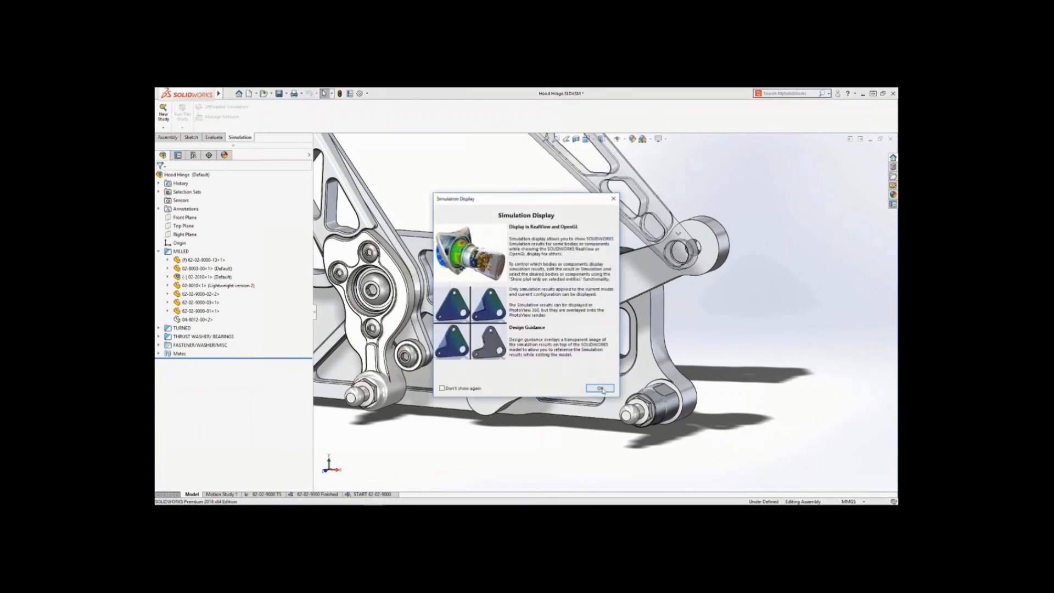
left_click(601, 388)
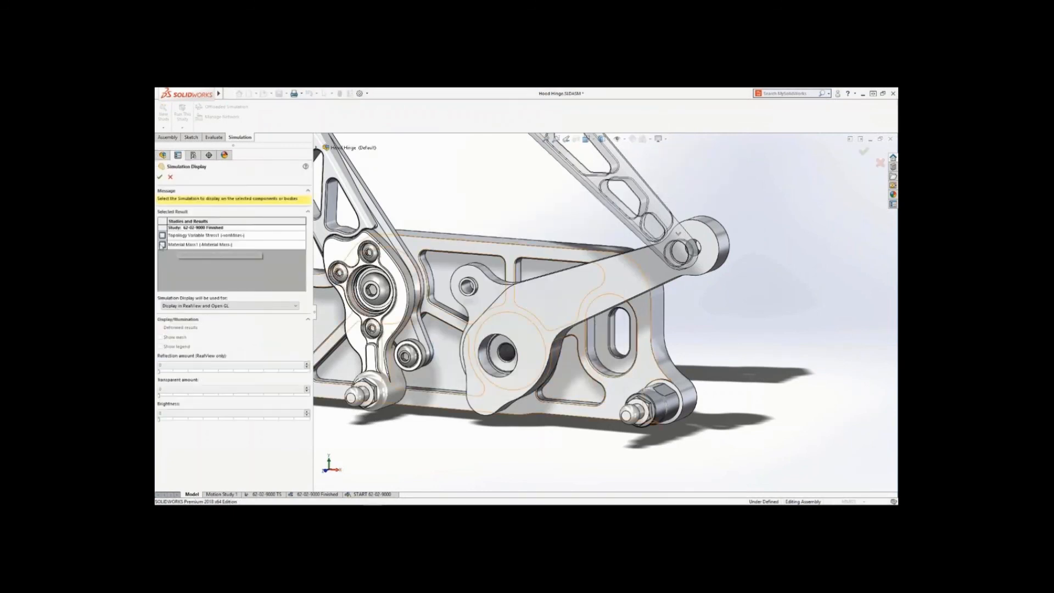
left_click(162, 245)
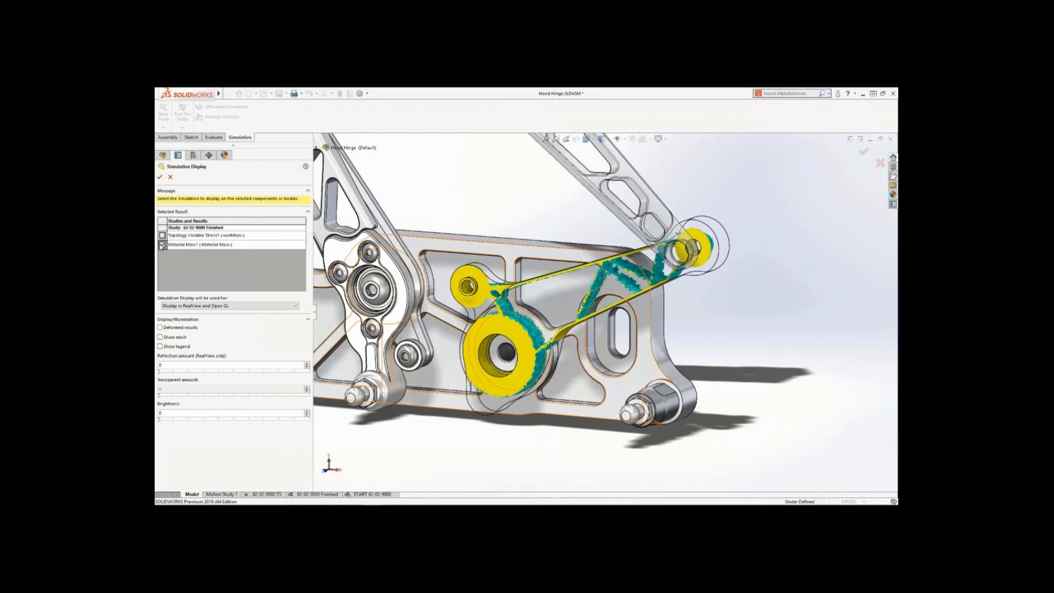
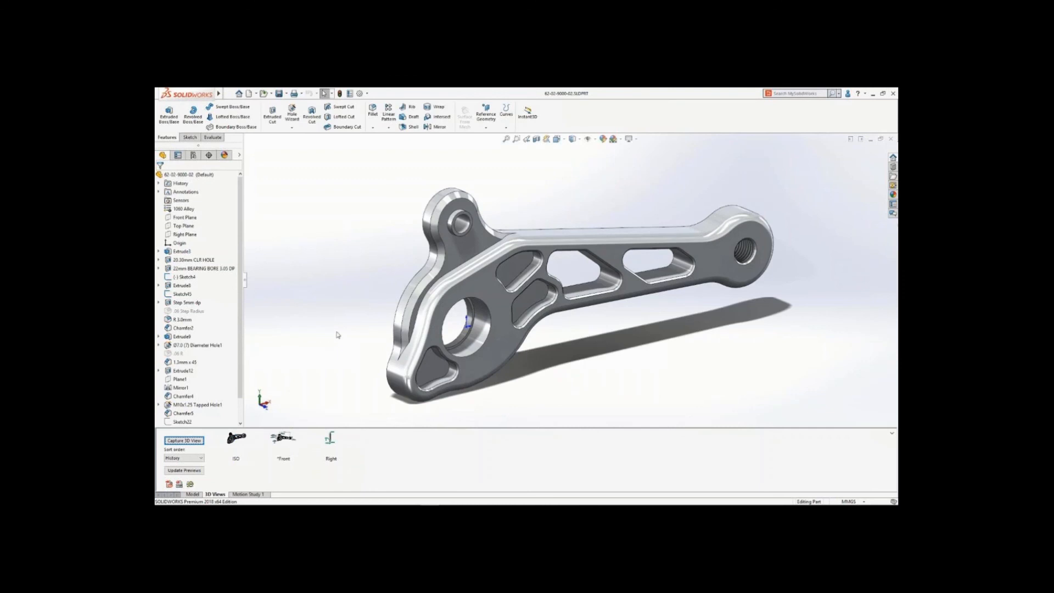
- In the Hood Hinge drawing, place the control arm's 3D Front, Right and ISO views from the View Palette on Sheet4
key("ctrl+Tab")
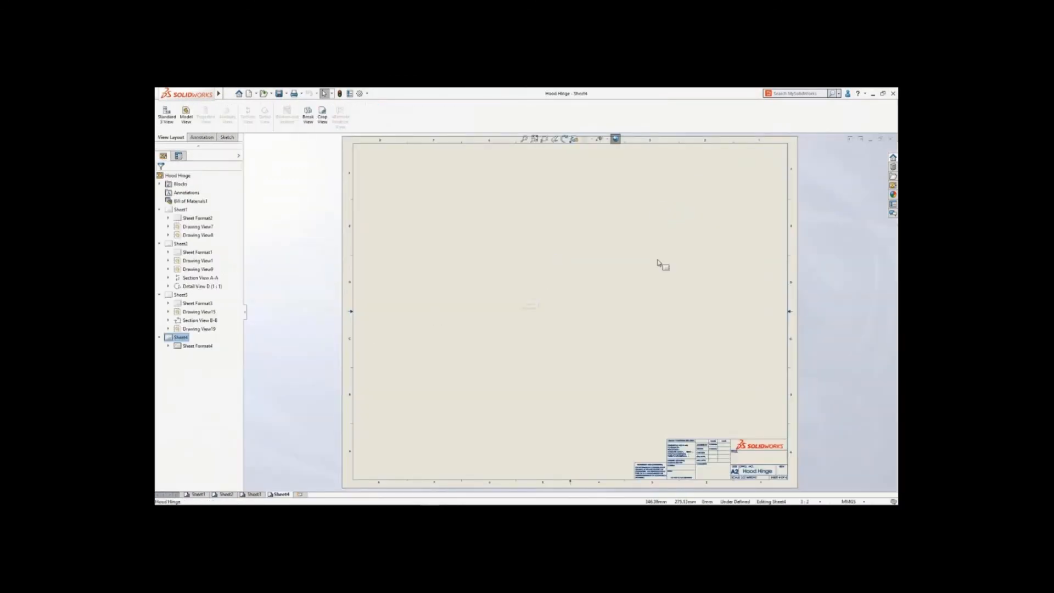
left_click(891, 185)
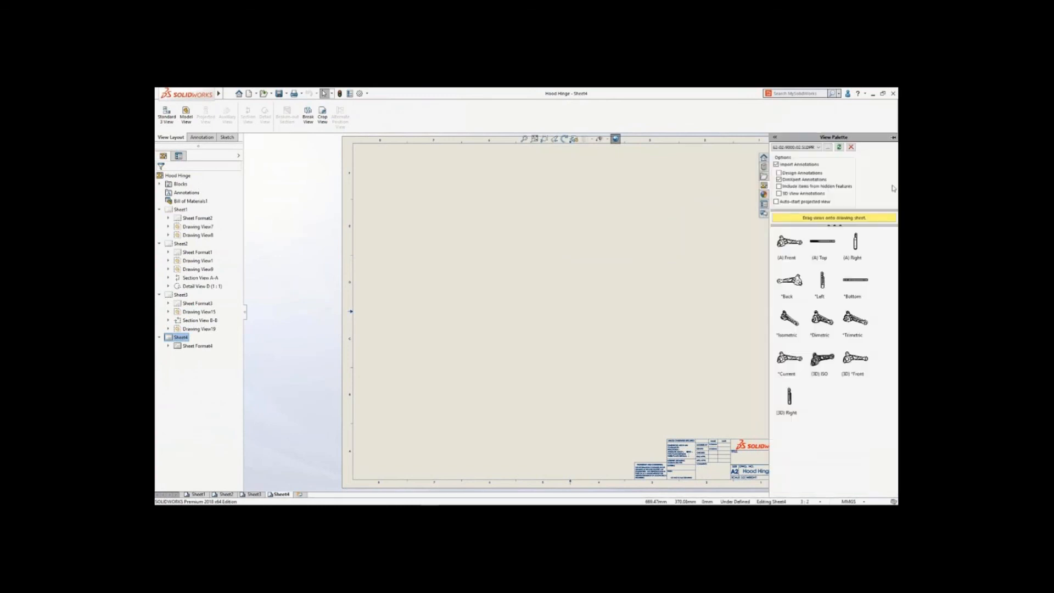
left_click(892, 138)
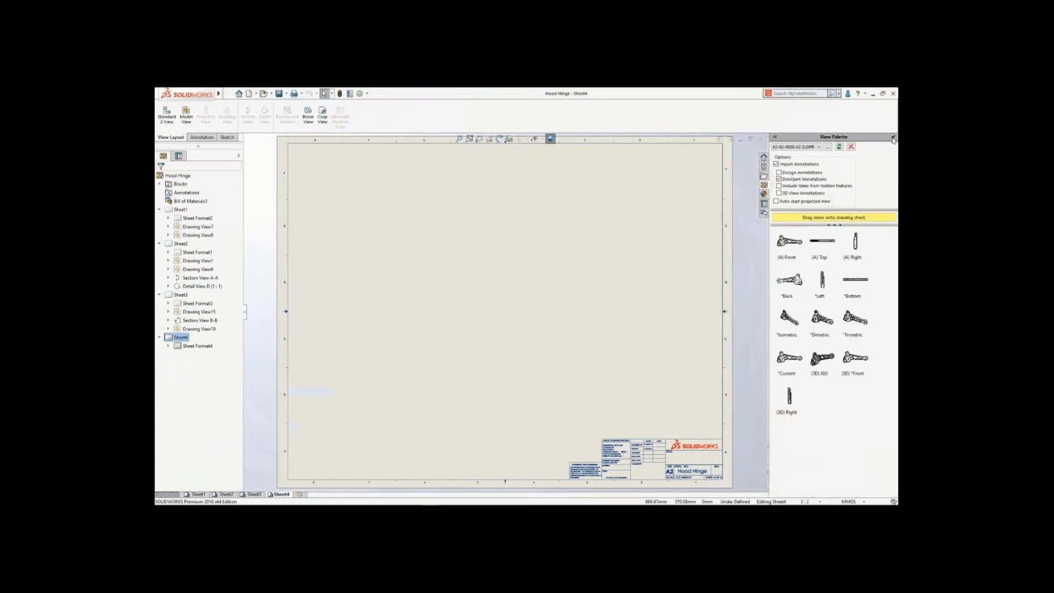
left_click_drag(855, 364, 466, 346)
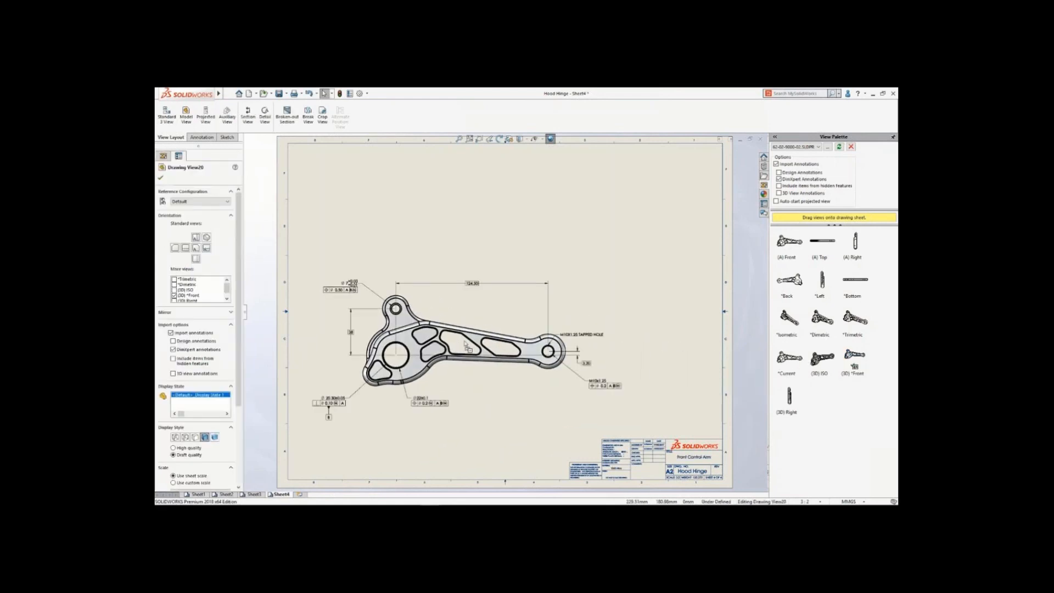
mouse_move(790, 397)
left_mouse_down()
mouse_move(629, 362)
mouse_move(673, 363)
left_mouse_up()
mouse_move(822, 358)
left_mouse_down()
mouse_move(760, 335)
mouse_move(694, 241)
mouse_move(613, 188)
left_mouse_up()
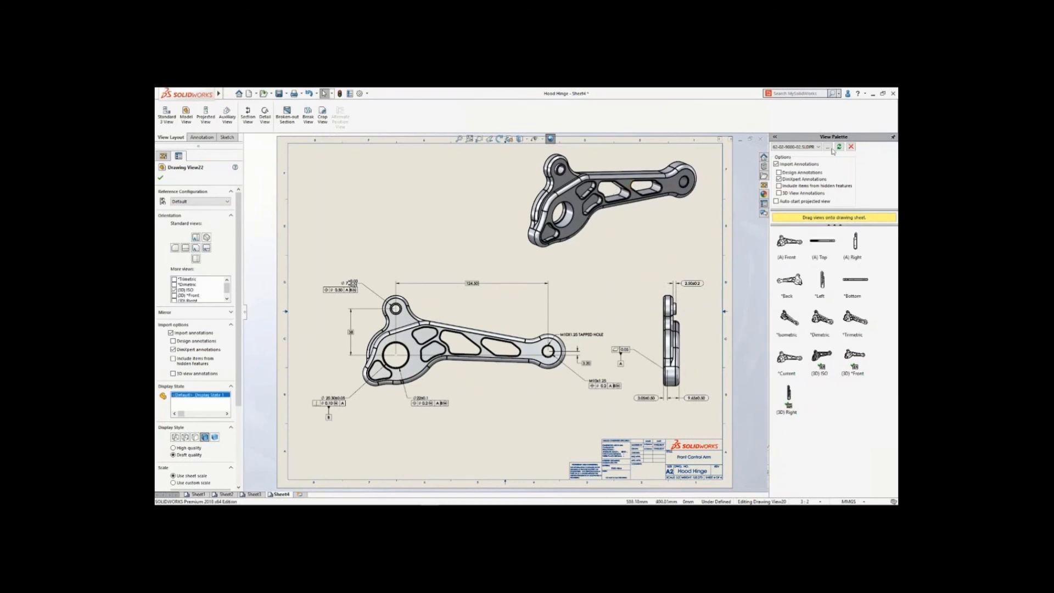
left_click(892, 138)
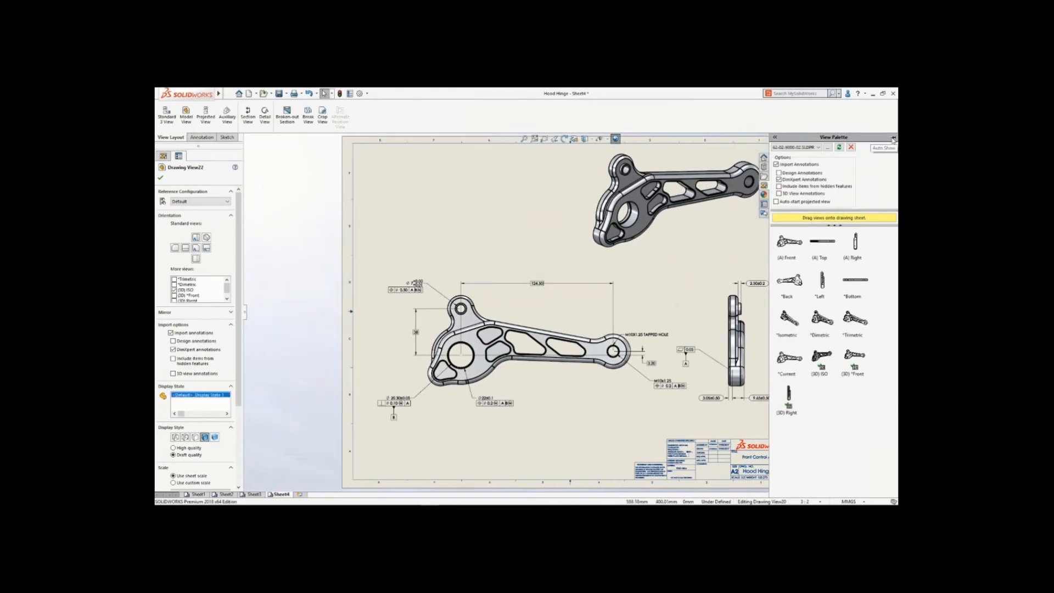
left_click(486, 280)
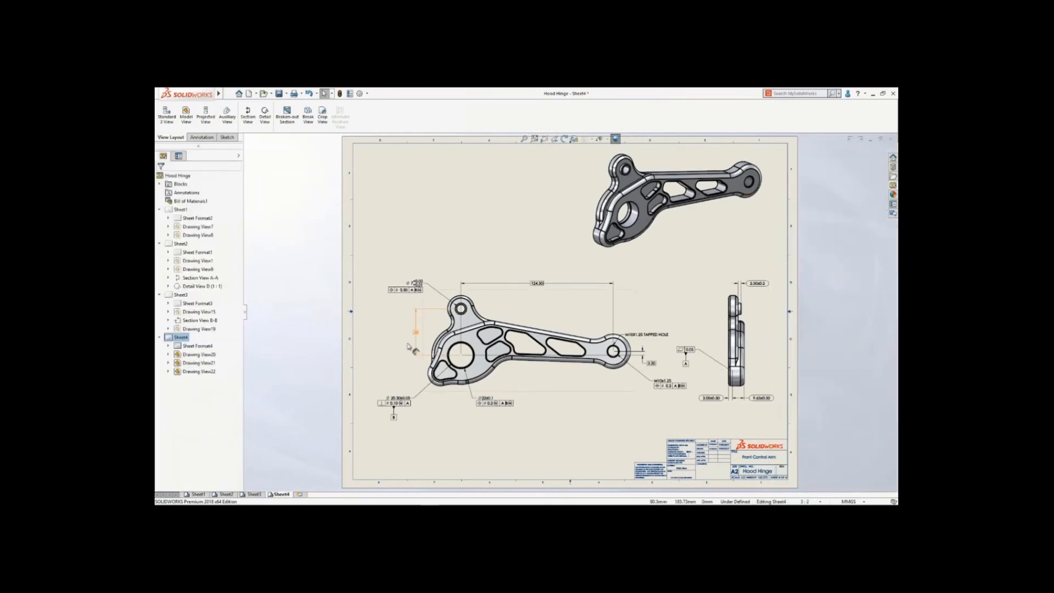
- On Sheet3, add a hole callout to the stepped hole in the lower round boss, placed below and beside the boss
left_click(252, 494)
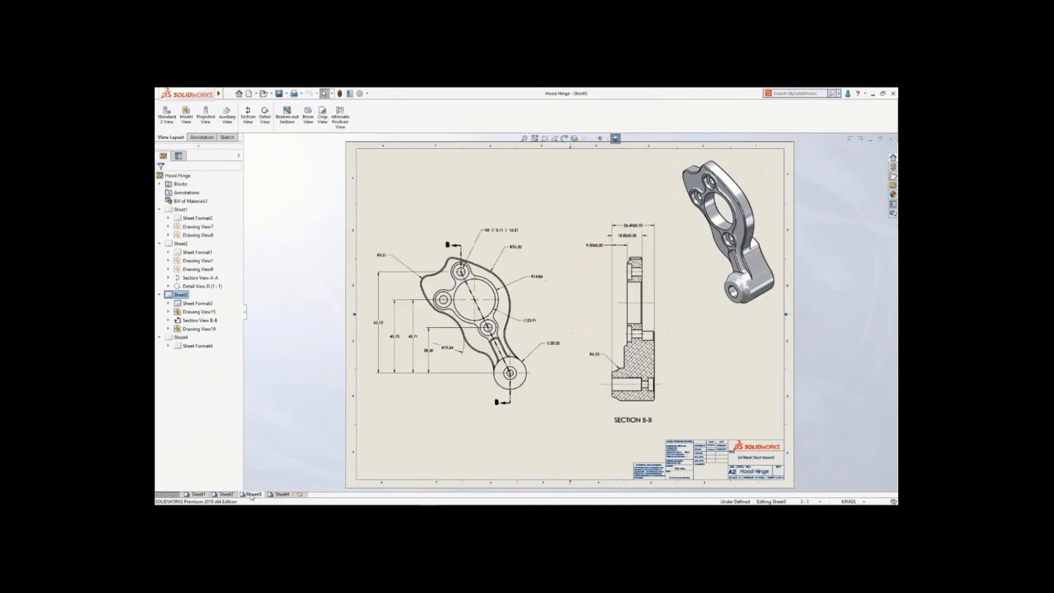
right_click_drag(422, 404, 439, 429)
mouse_move(462, 331)
left_mouse_down()
mouse_move(516, 389)
mouse_move(598, 433)
mouse_move(590, 429)
left_mouse_up()
key("s")
left_click(651, 330)
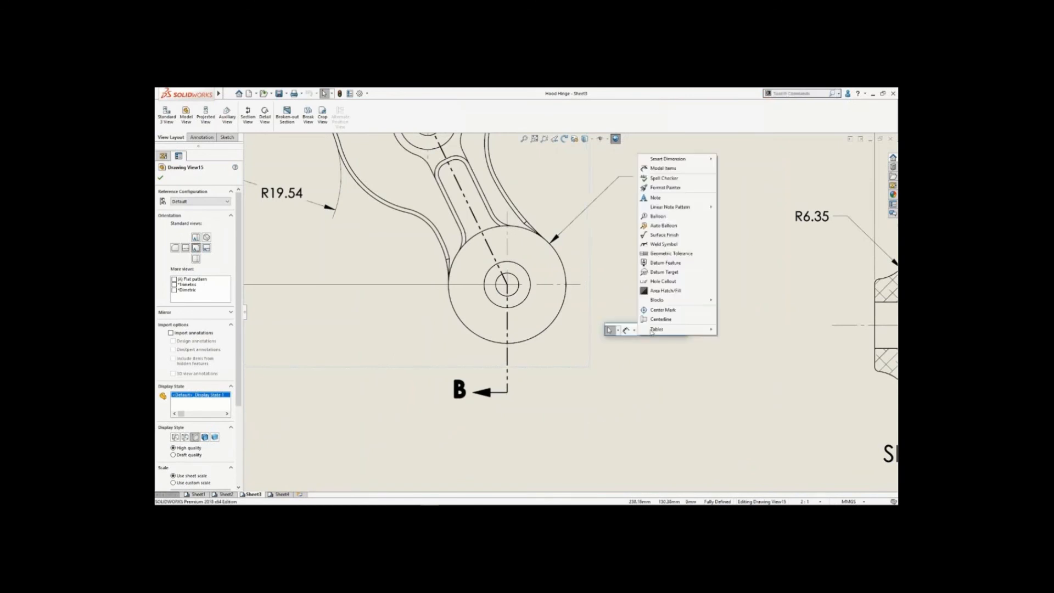
left_click(657, 290)
left_click(527, 295)
left_click(666, 379)
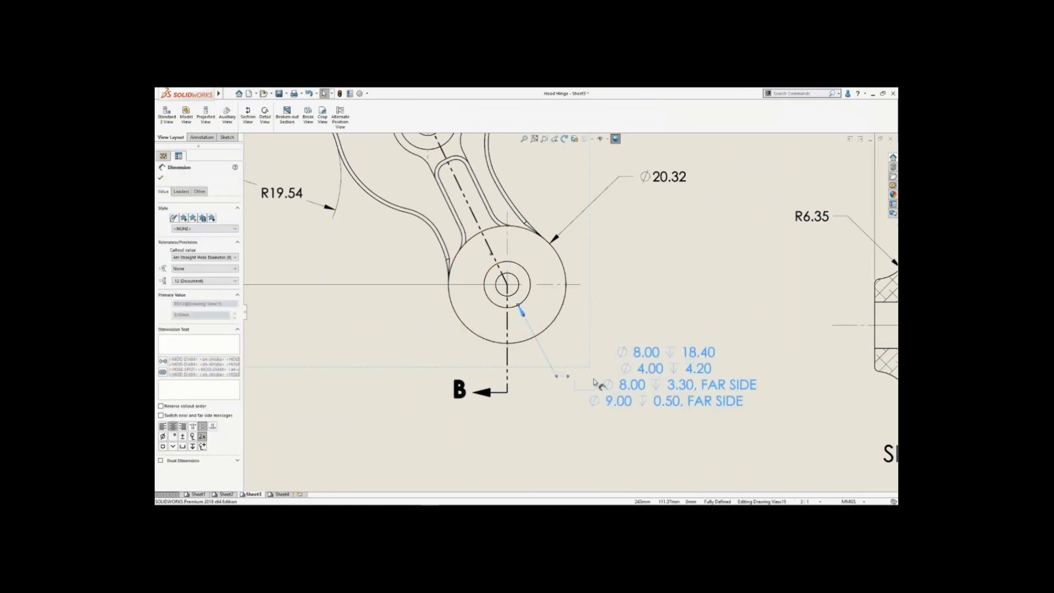
- Switch the hole callout's near and far side messages and reverse its callout order
left_click(161, 416)
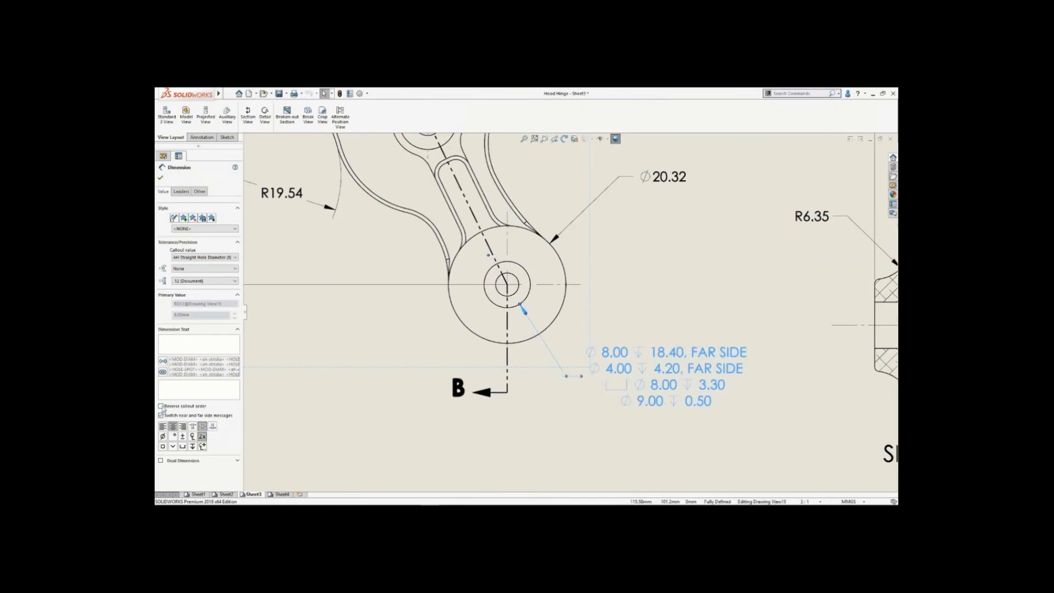
left_click(162, 406)
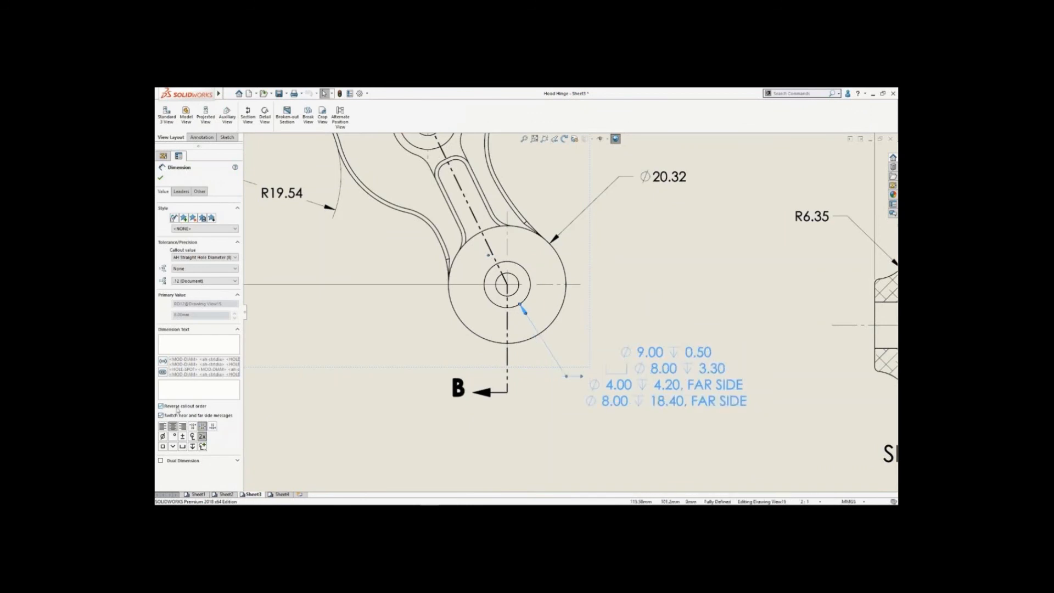
left_click(551, 408)
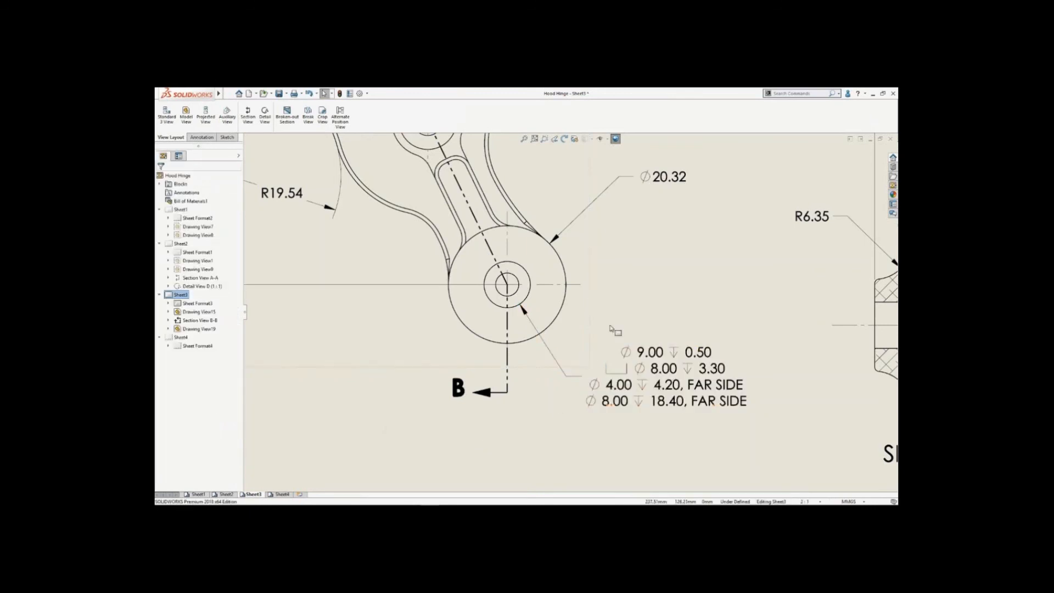
scroll(645, 281, "up", 5)
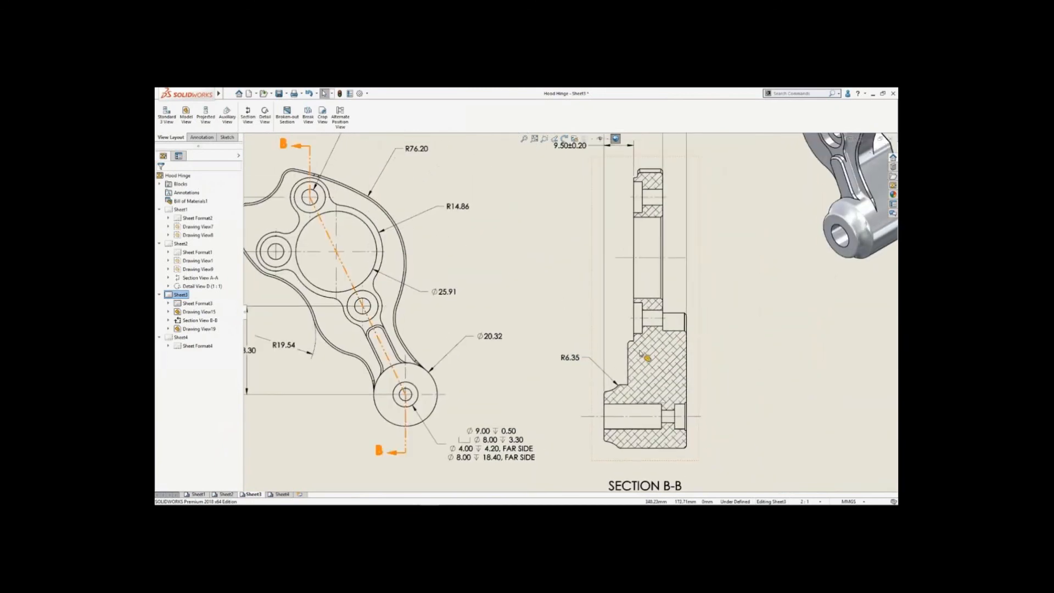
- Assign the cross hatching of the large lower region in Section B-B to the Hatch layer
left_click(650, 358)
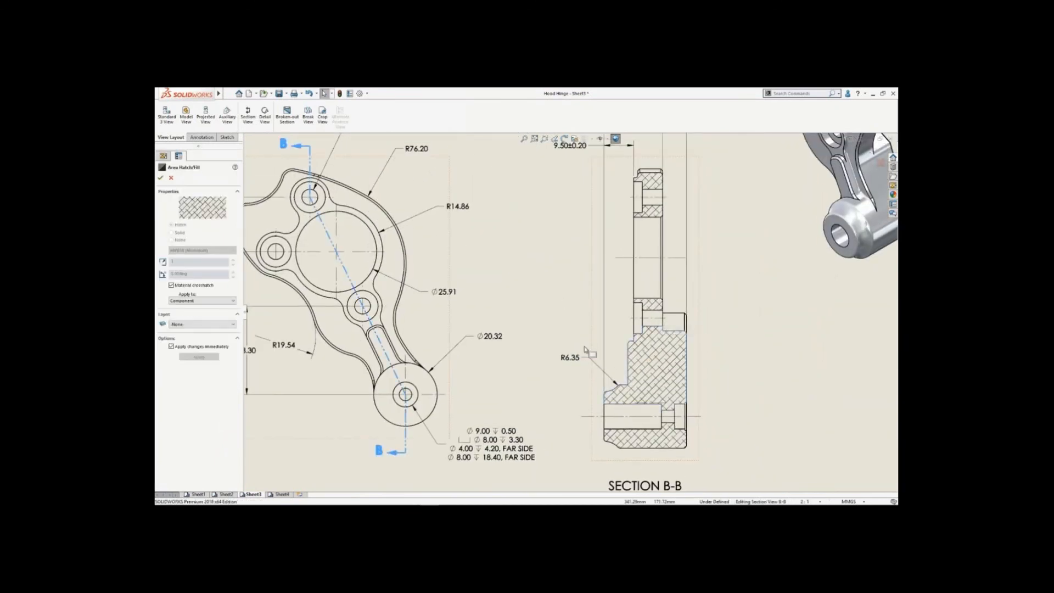
left_click(216, 325)
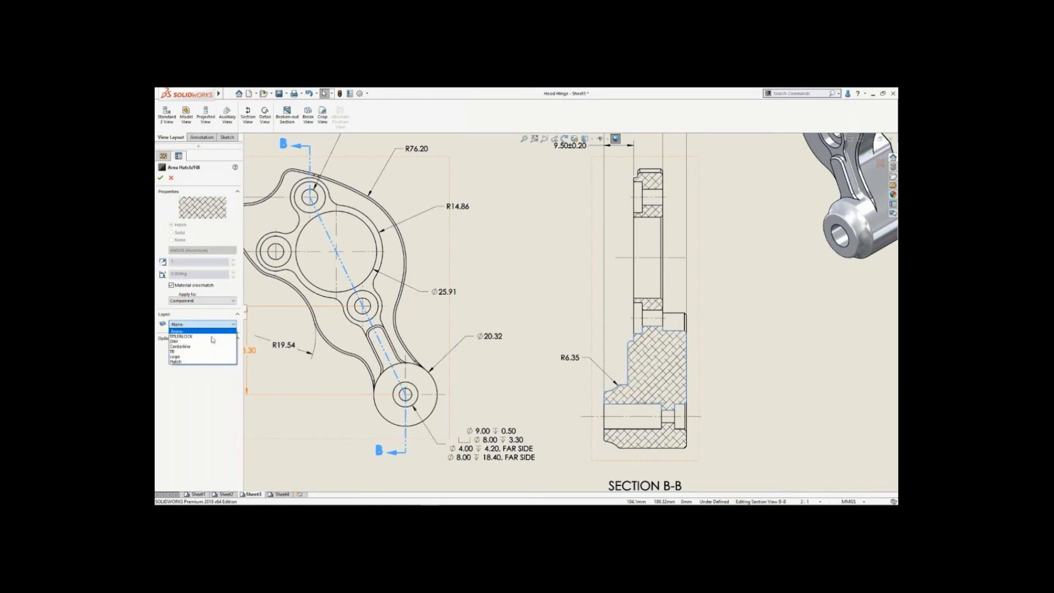
left_click(205, 362)
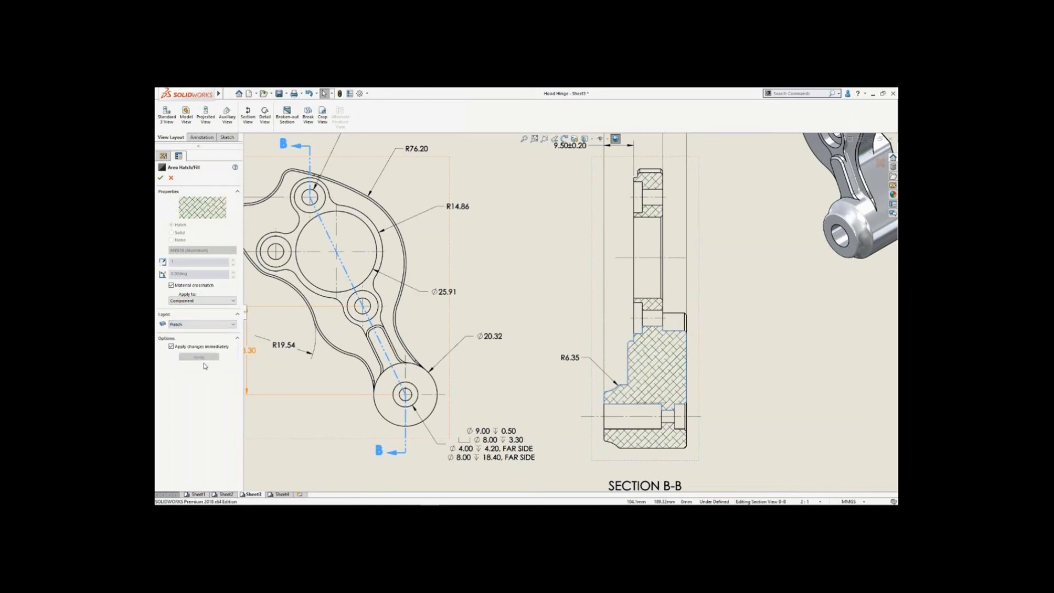
left_click(529, 270)
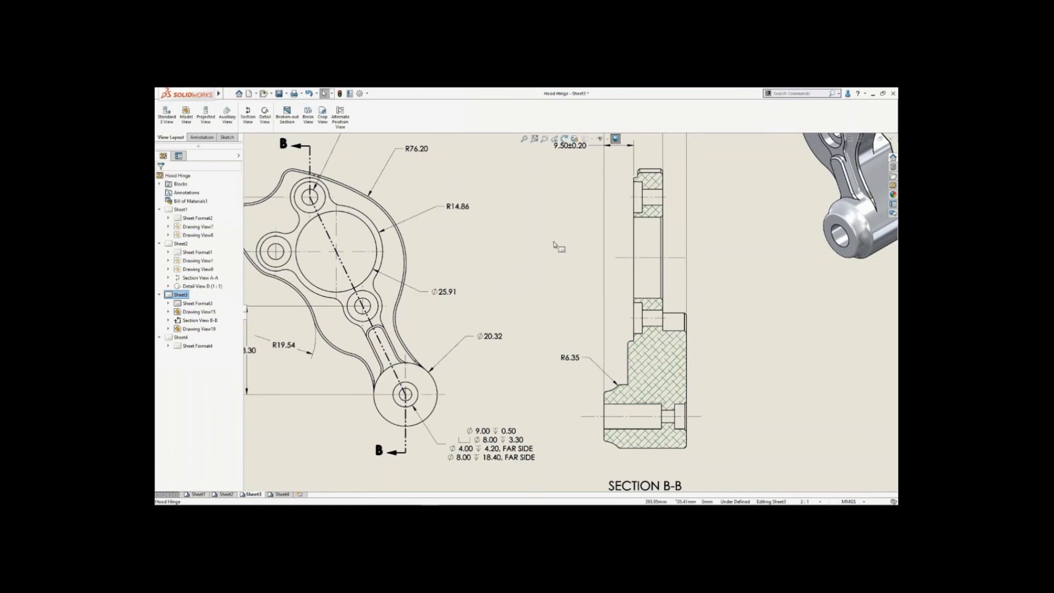
- Set the document's trailing zeroes option for dimension tolerances to Remove
middle_click_drag(571, 224, 515, 371)
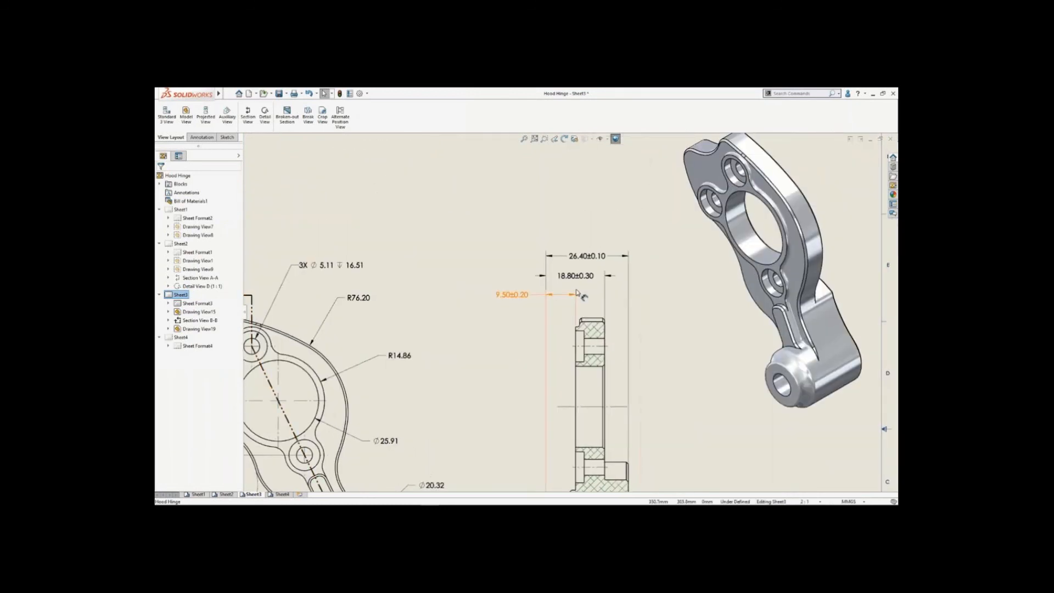
scroll(571, 310, "down", 5)
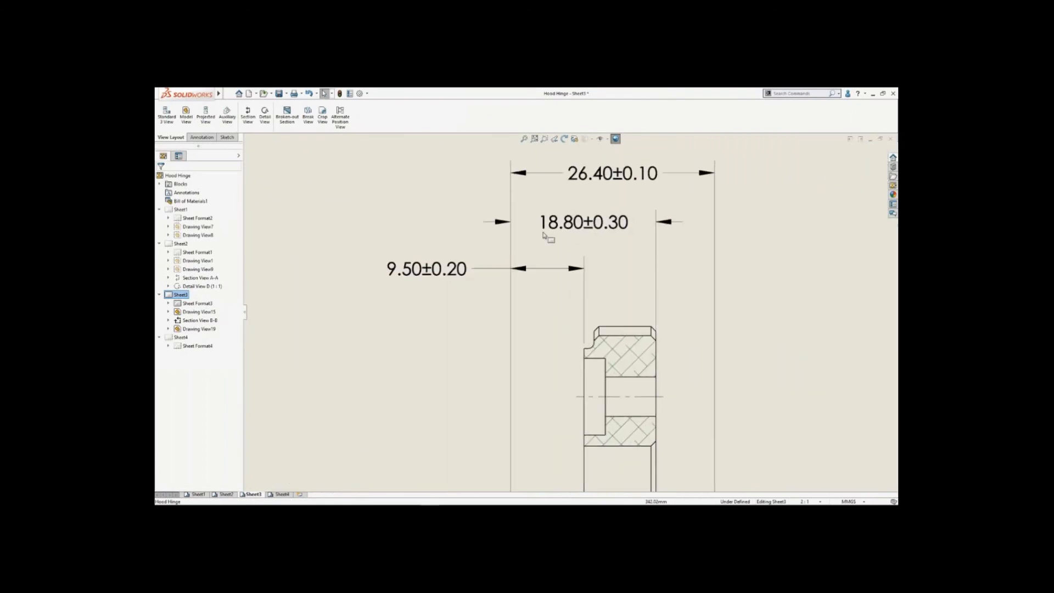
left_click(360, 94)
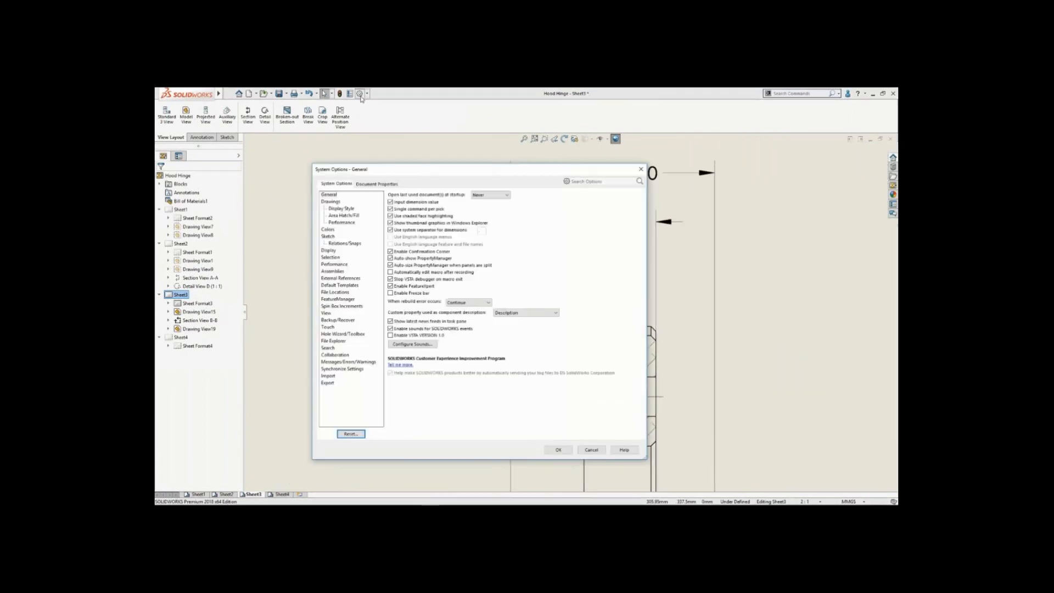
left_click(373, 184)
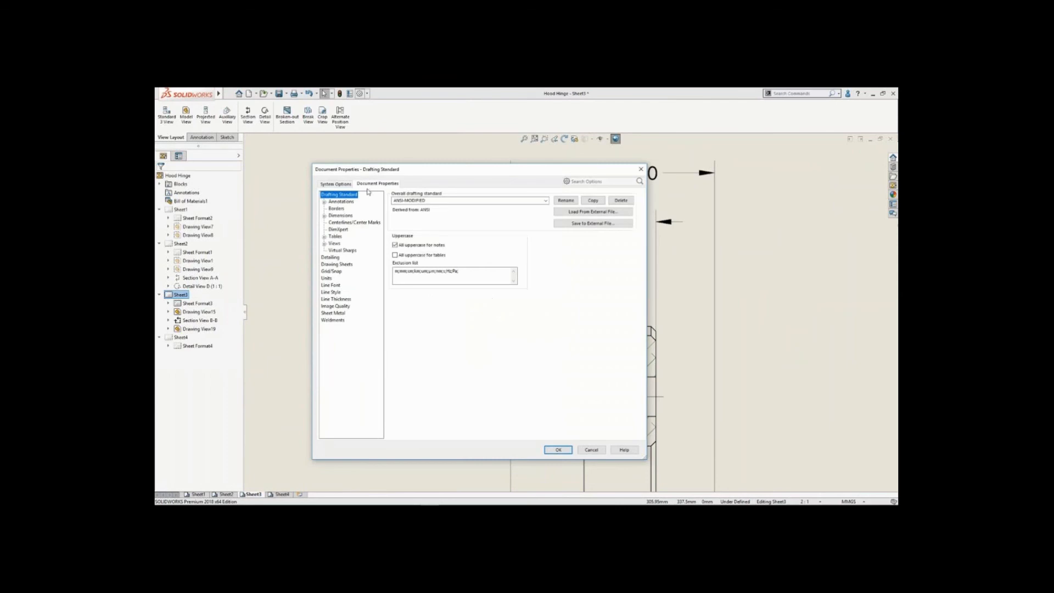
left_click(340, 215)
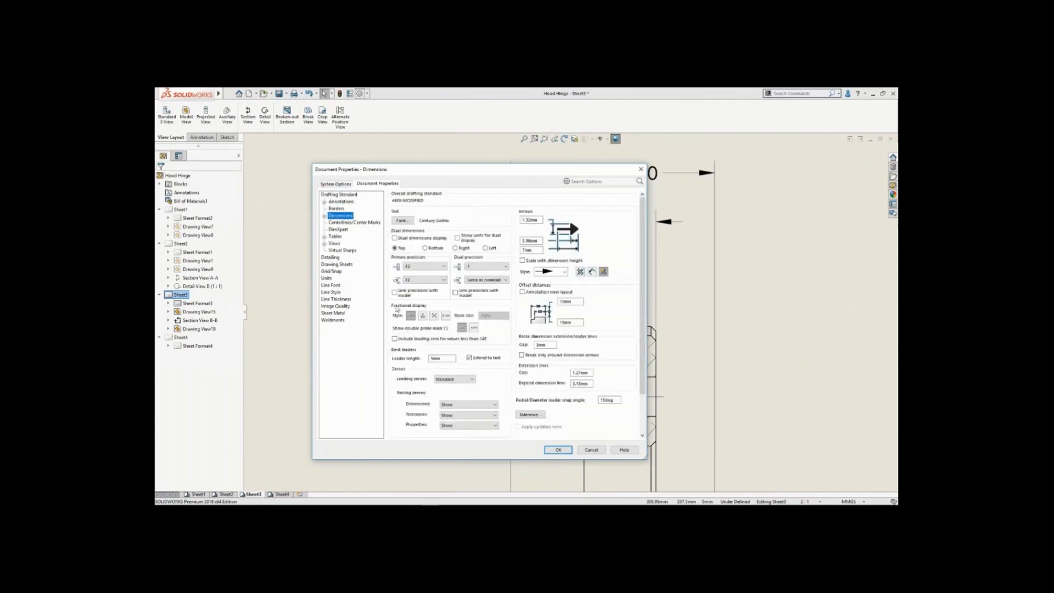
left_click(459, 415)
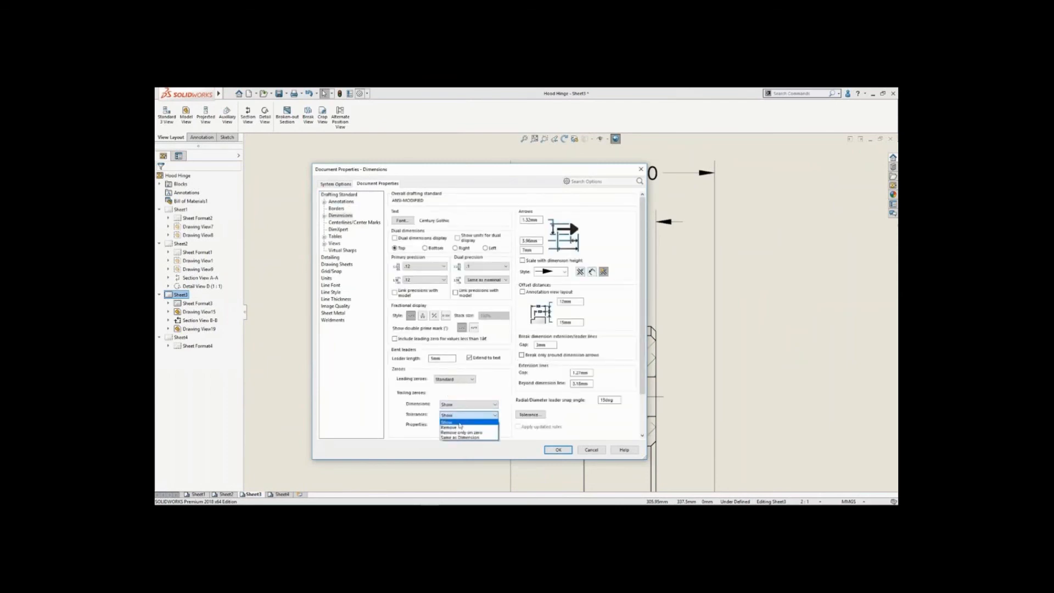
left_click(460, 427)
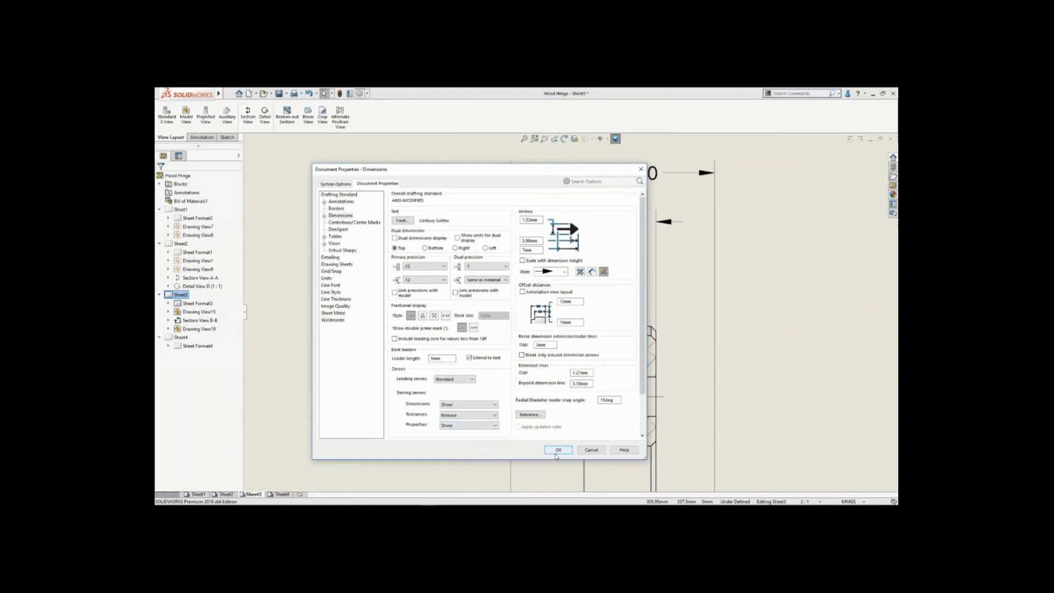
left_click(557, 452)
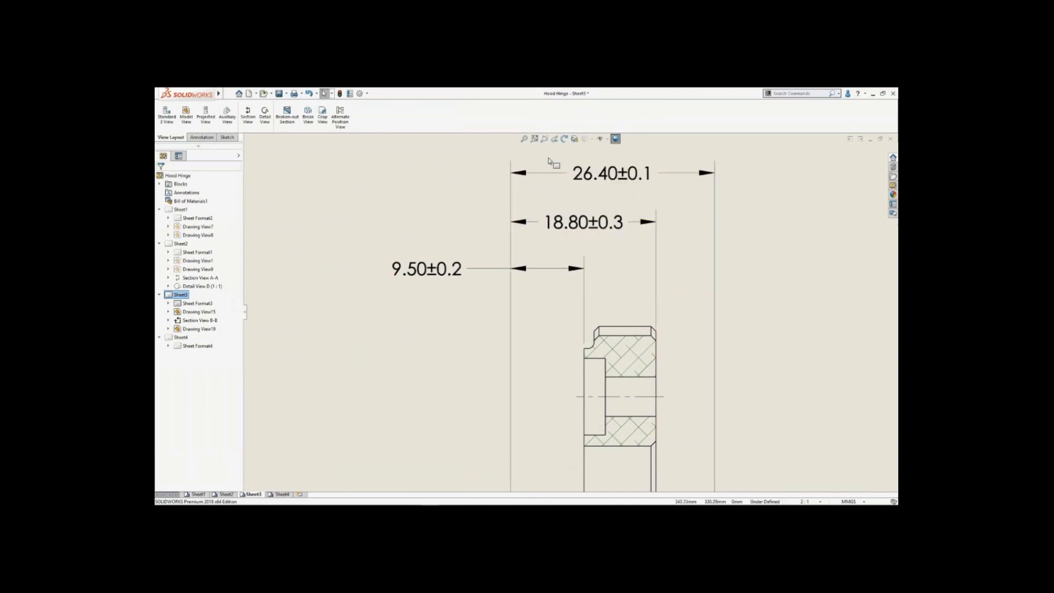
- On Sheet2, create a 10 mm deep broken-out section from the rectangle in Section A-A, with auto hatching at randomized scale and fasteners excluded
key("f")
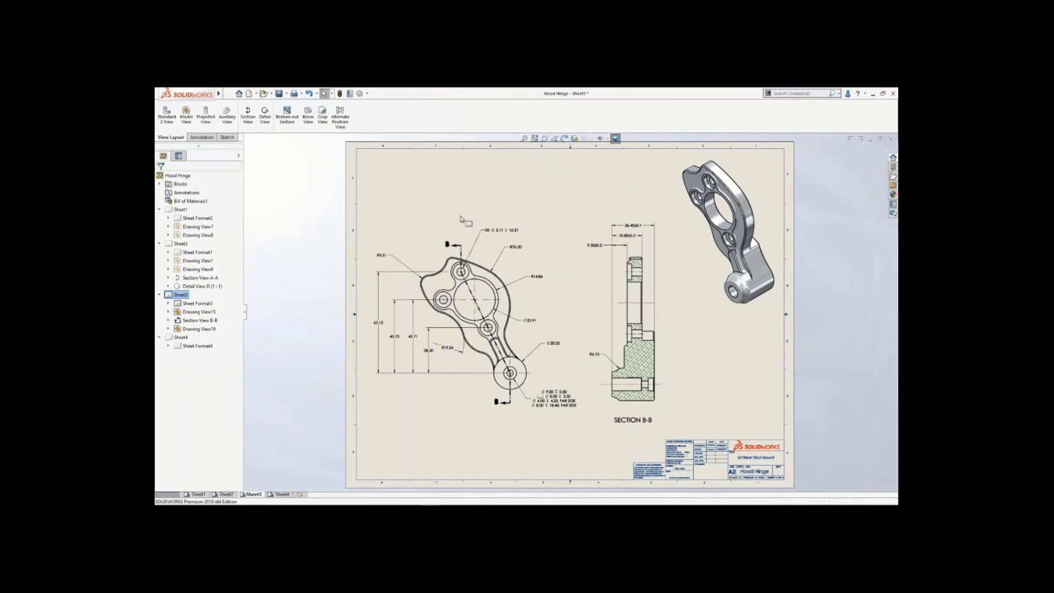
left_click(221, 495)
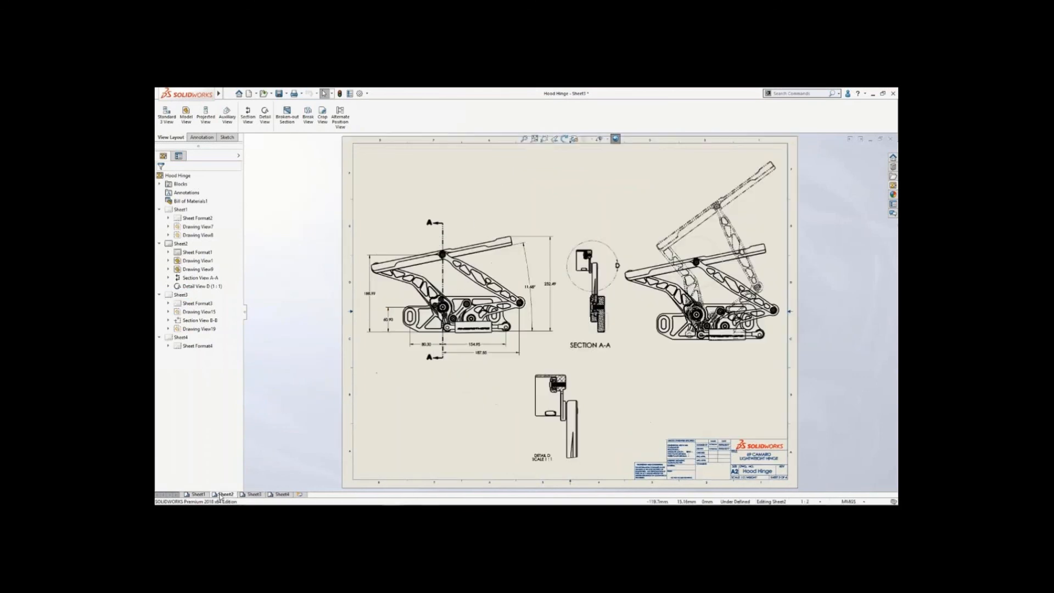
right_click_drag(433, 396, 463, 430)
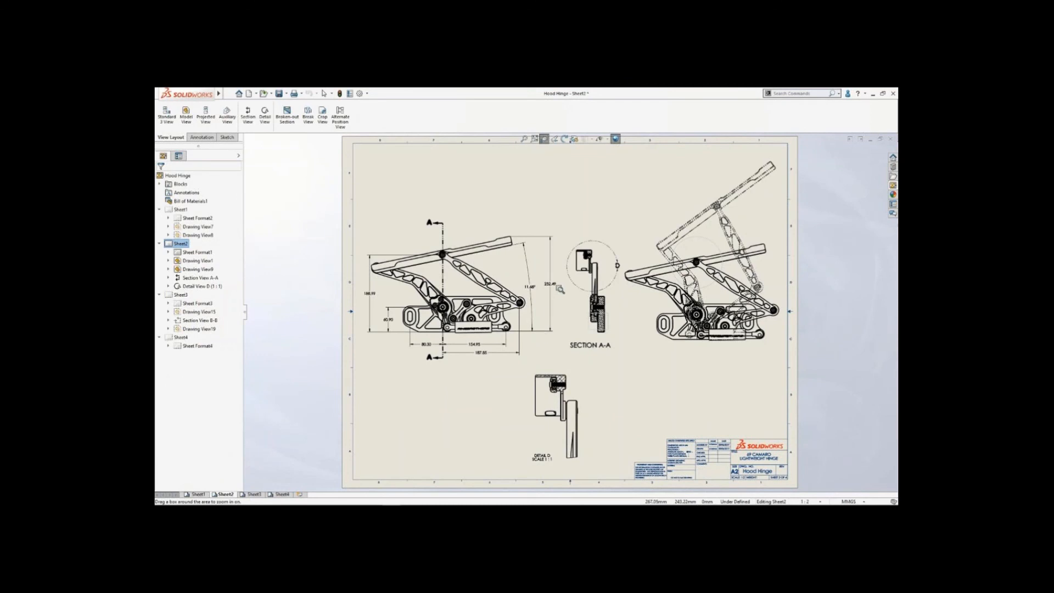
left_click_drag(560, 288, 647, 352)
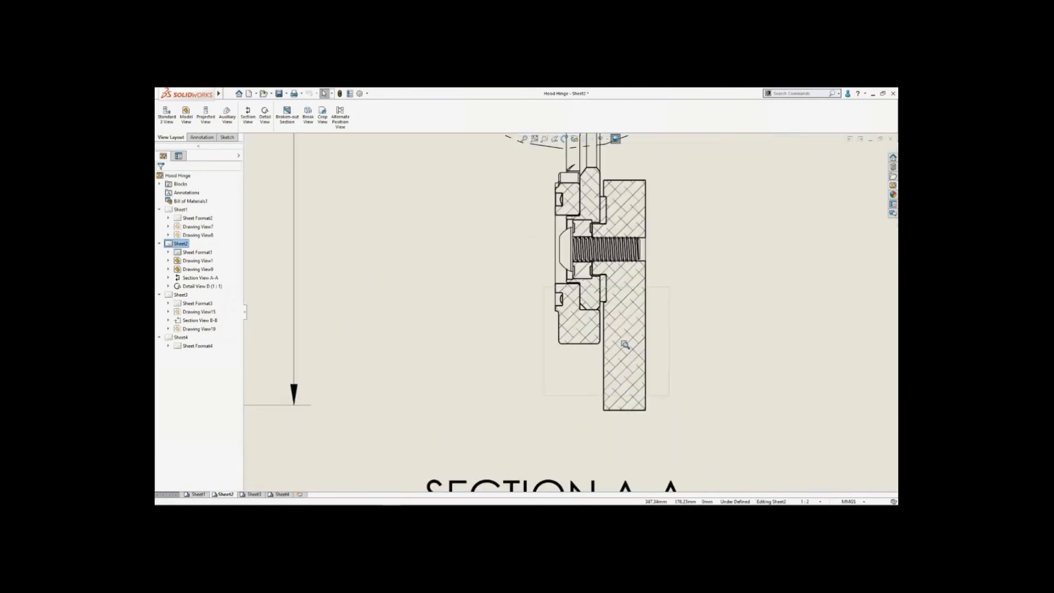
left_click(669, 338)
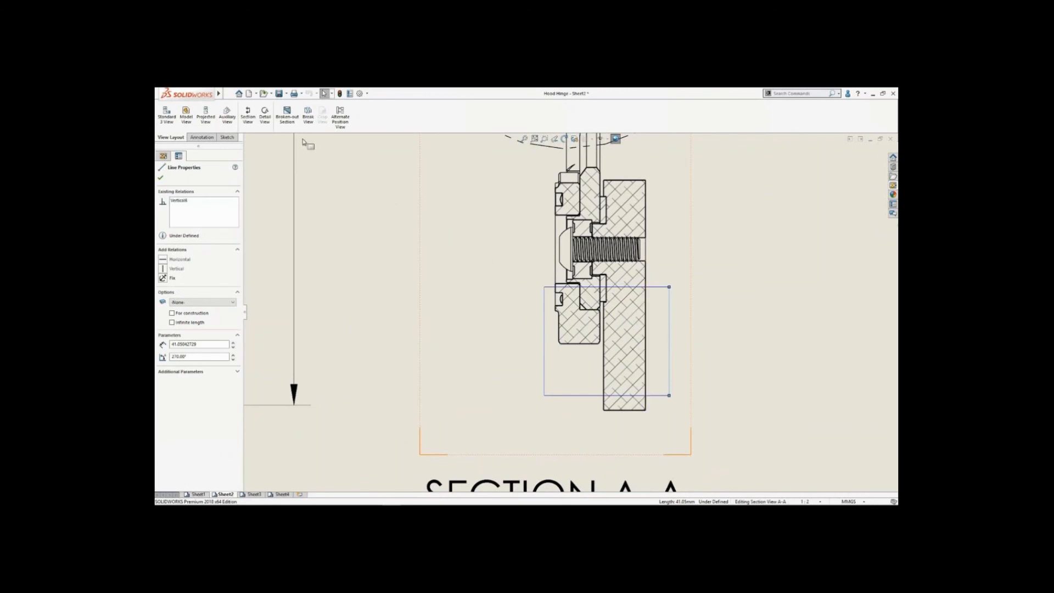
left_click(284, 126)
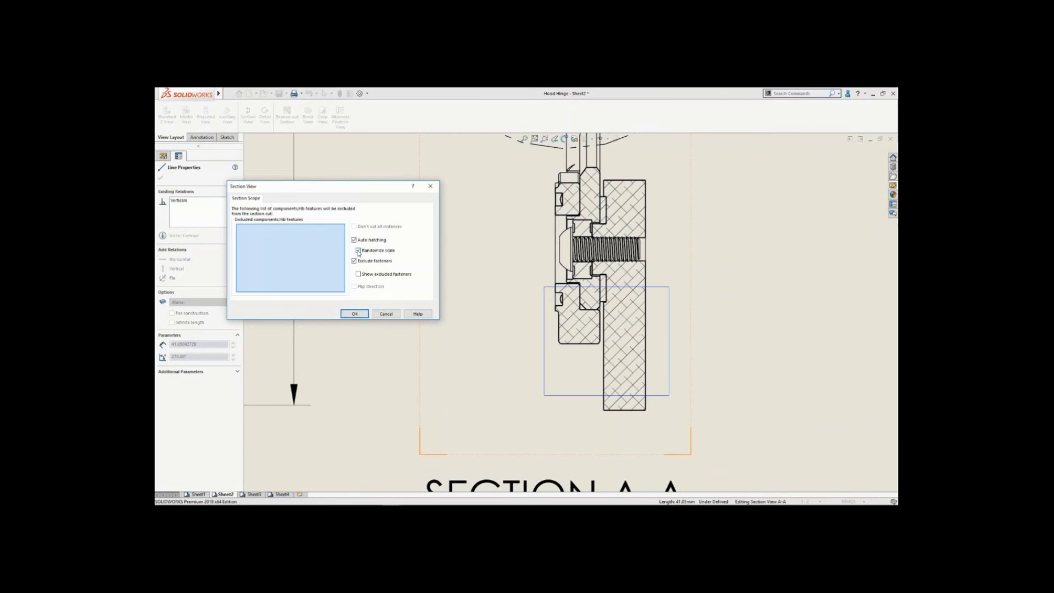
left_click(354, 314)
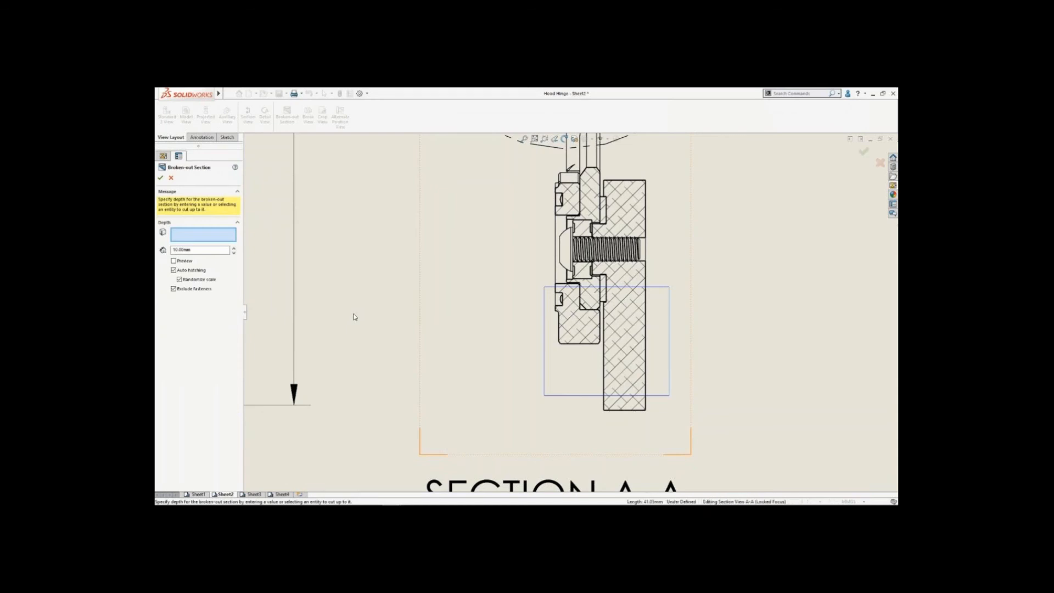
key("d")
left_click(361, 322)
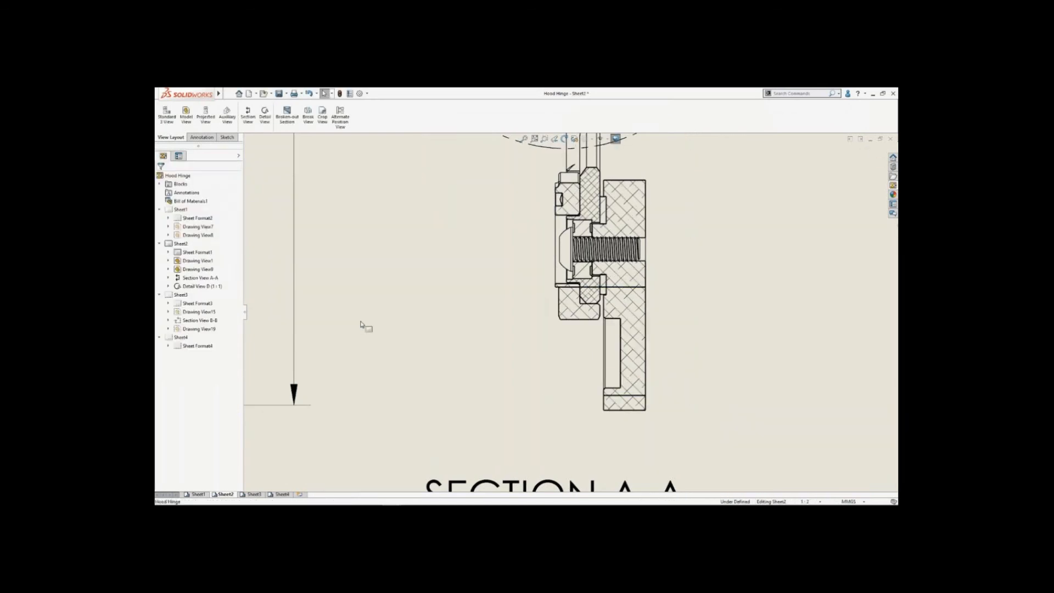
- Create a 40 mm deep broken-out section from the circle around the upper pivot in the alternate position view, with auto hatching and fasteners excluded
scroll(523, 321, "up", 1)
scroll(523, 321, "up", 3)
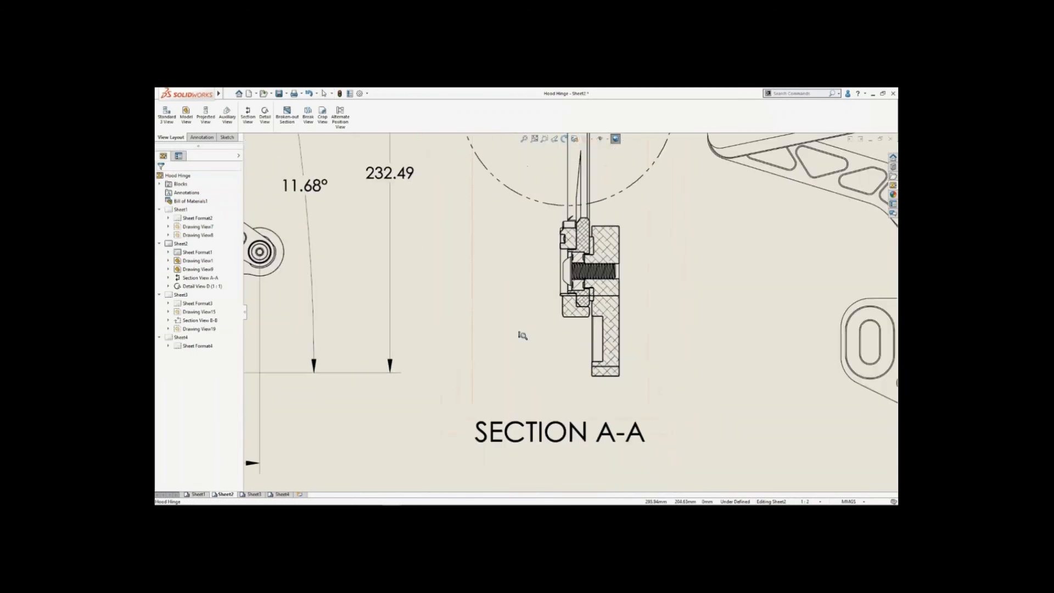
middle_click_drag(684, 288, 460, 384)
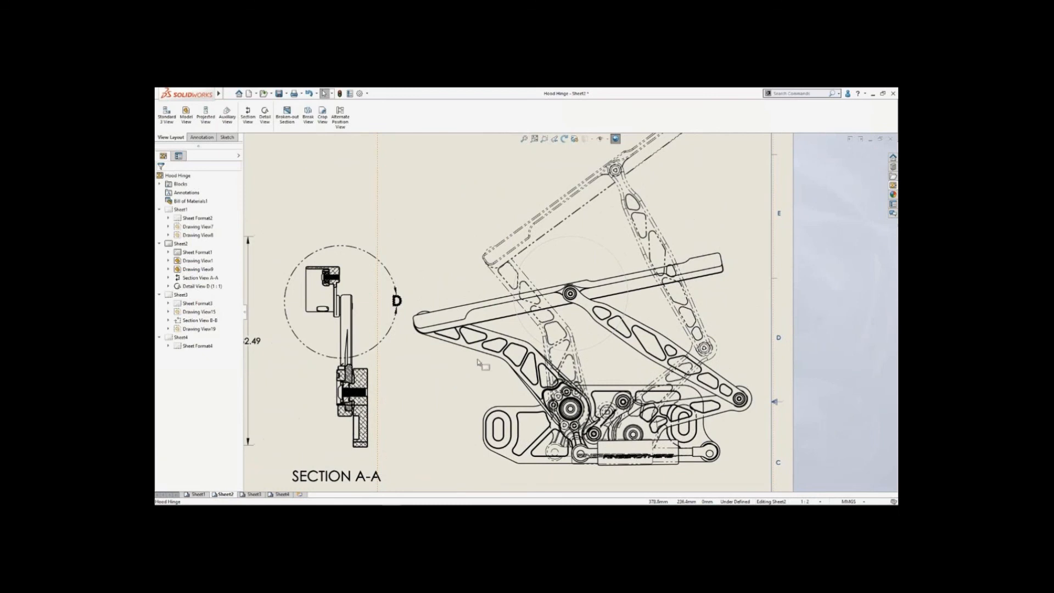
left_click(521, 324)
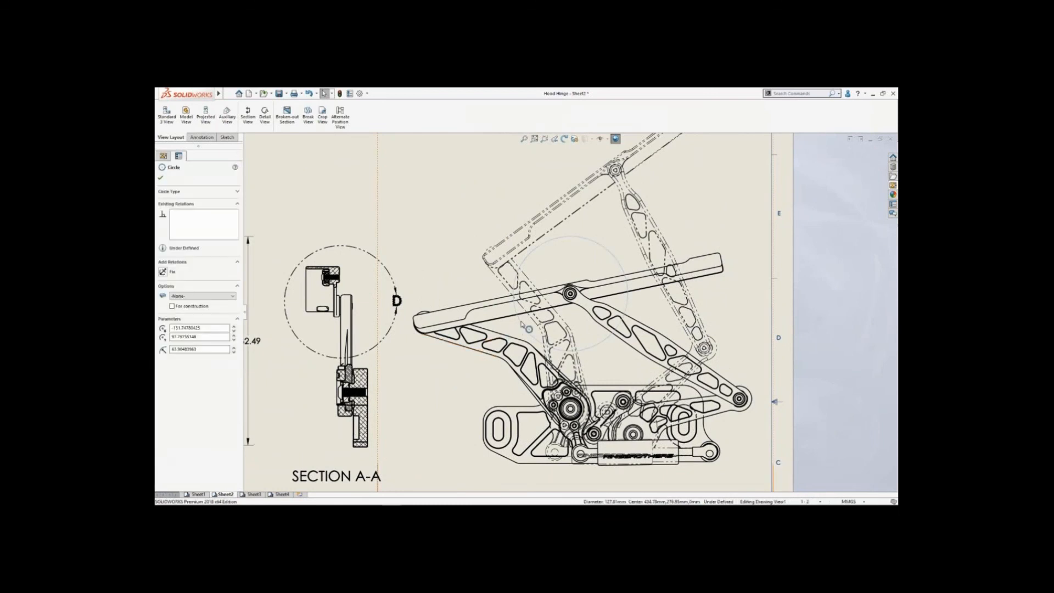
left_click(289, 126)
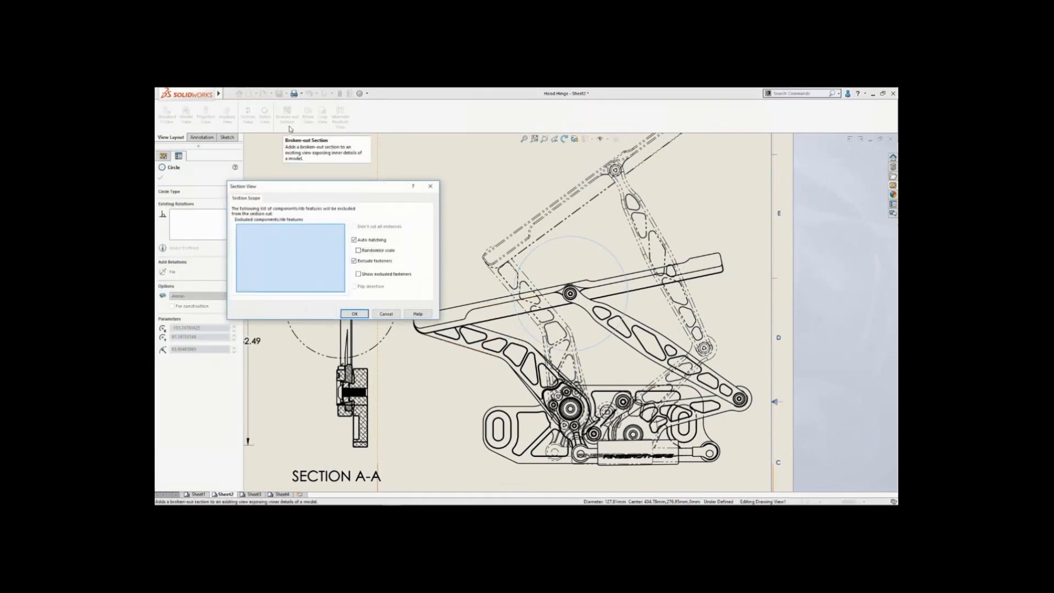
left_click(353, 314)
left_click(195, 250)
double_click(195, 250)
type("40.00mm")
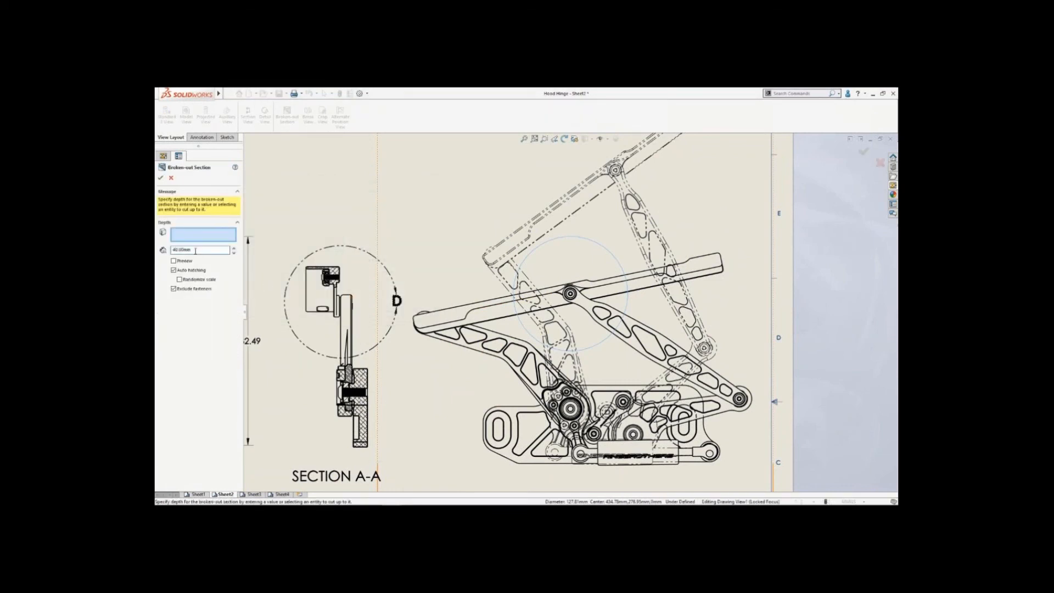
left_click(160, 178)
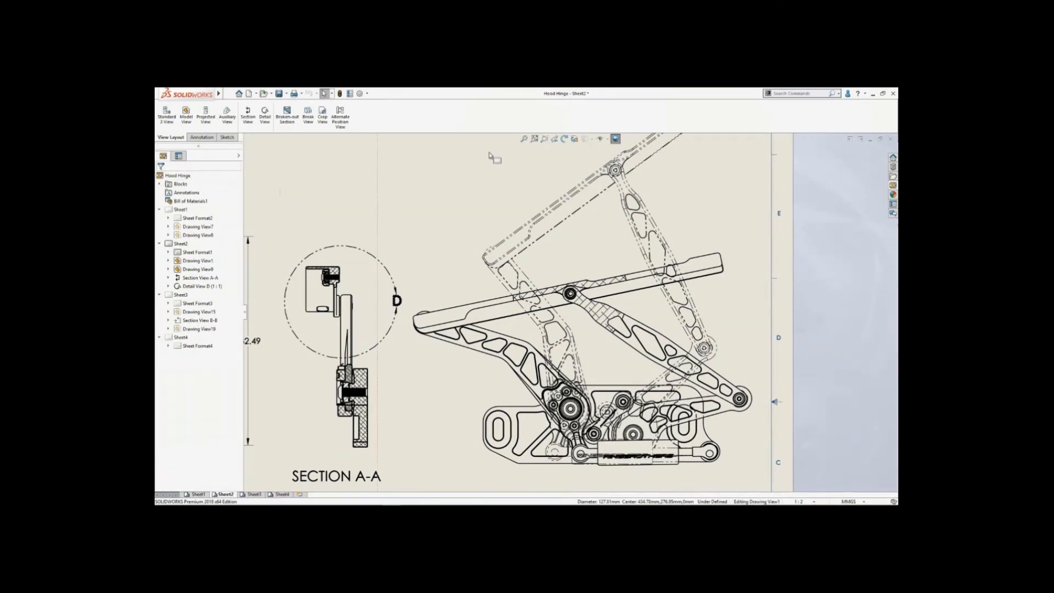
- On Sheet1, switch all text in the bill of materials table to uppercase
left_click(524, 139)
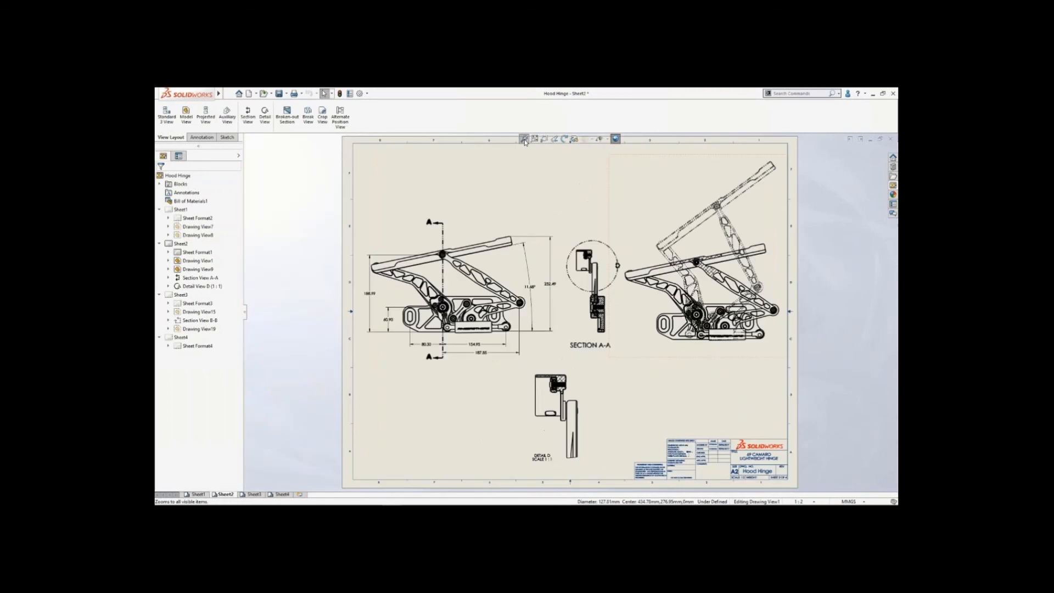
left_click(197, 494)
right_click_drag(304, 297, 326, 324)
left_click_drag(349, 141, 609, 355)
key("Escape")
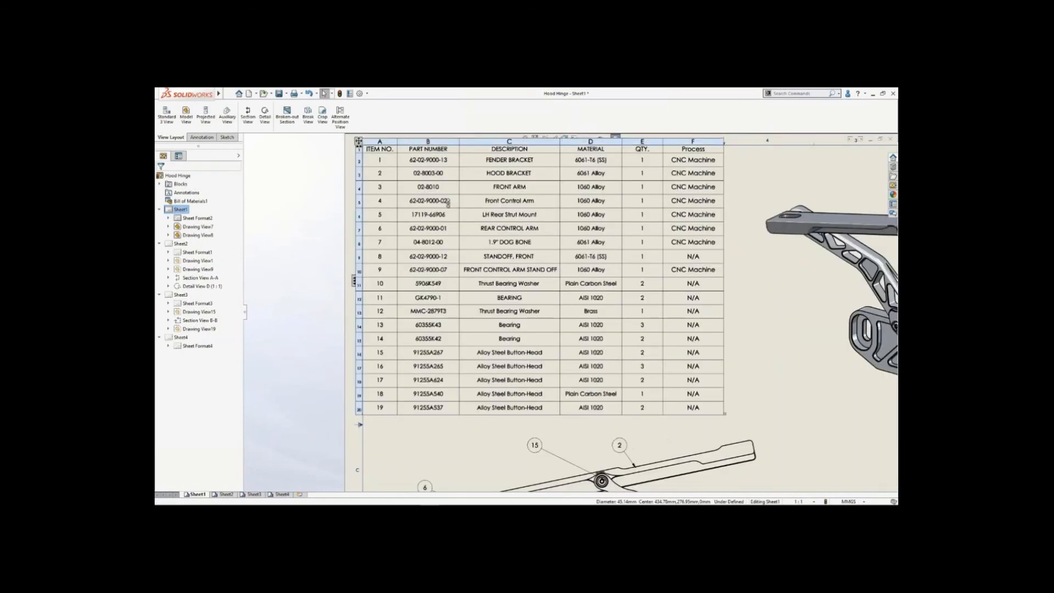
left_click(359, 142)
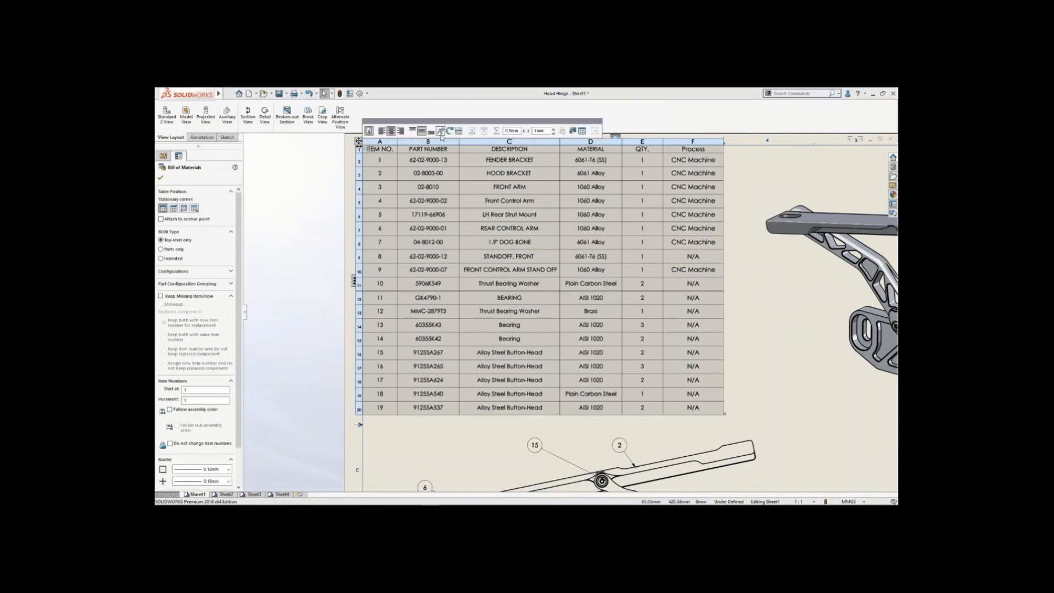
left_click(441, 132)
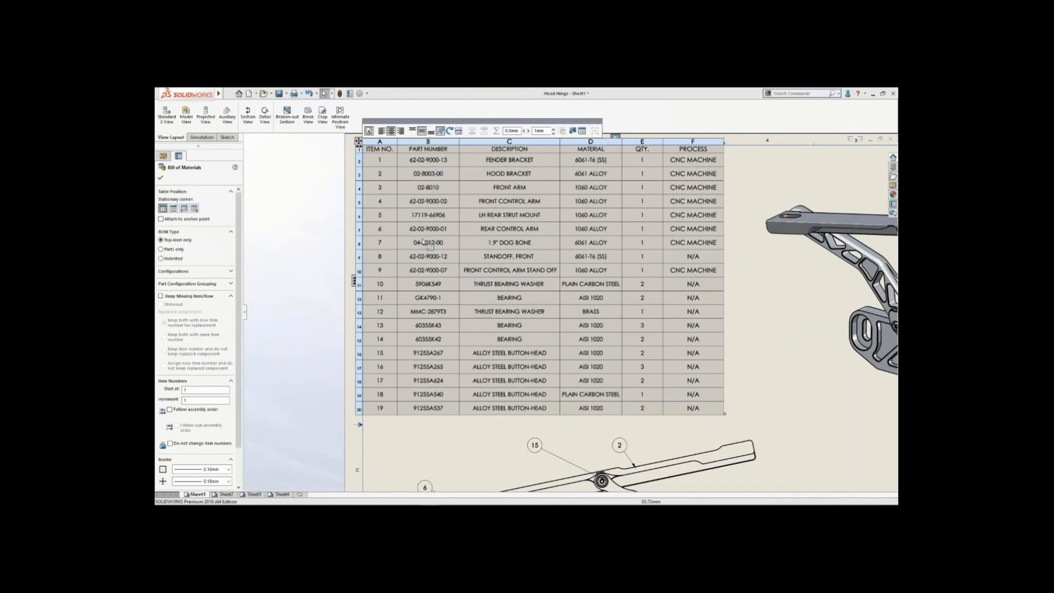
left_click(406, 435)
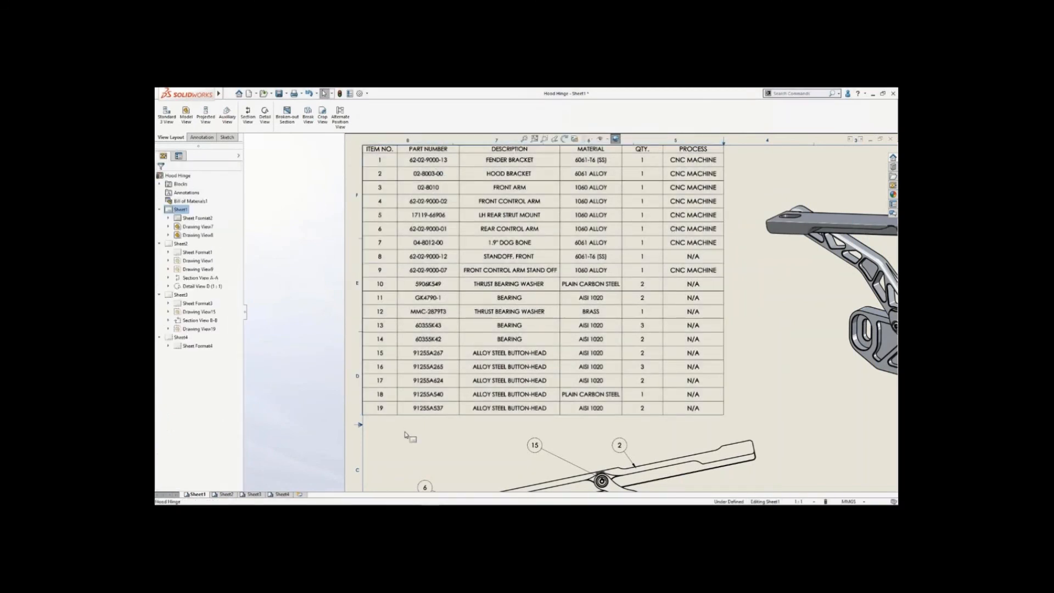
key("f")
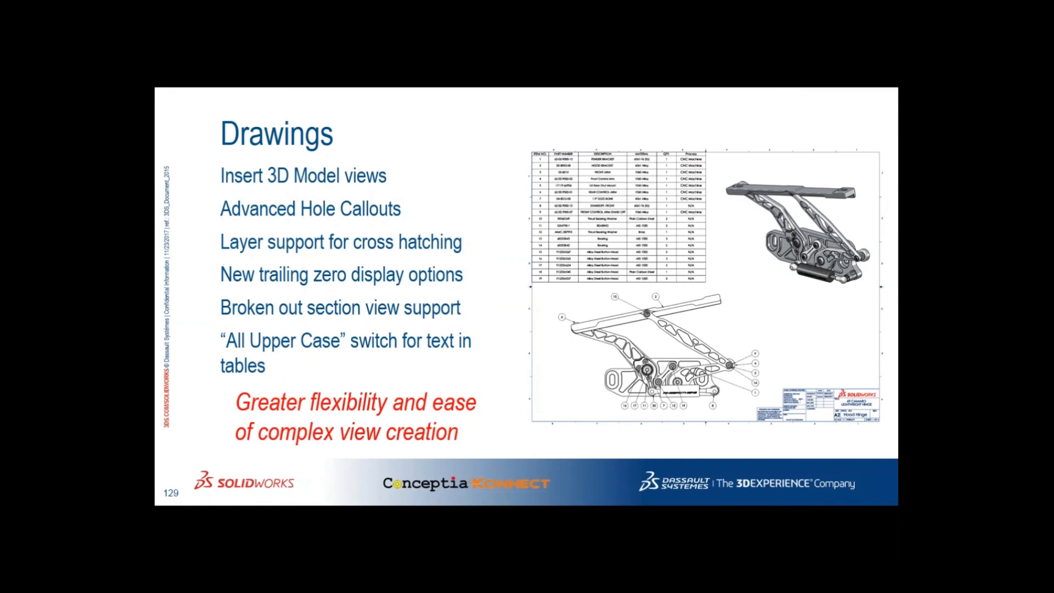
key("Right")
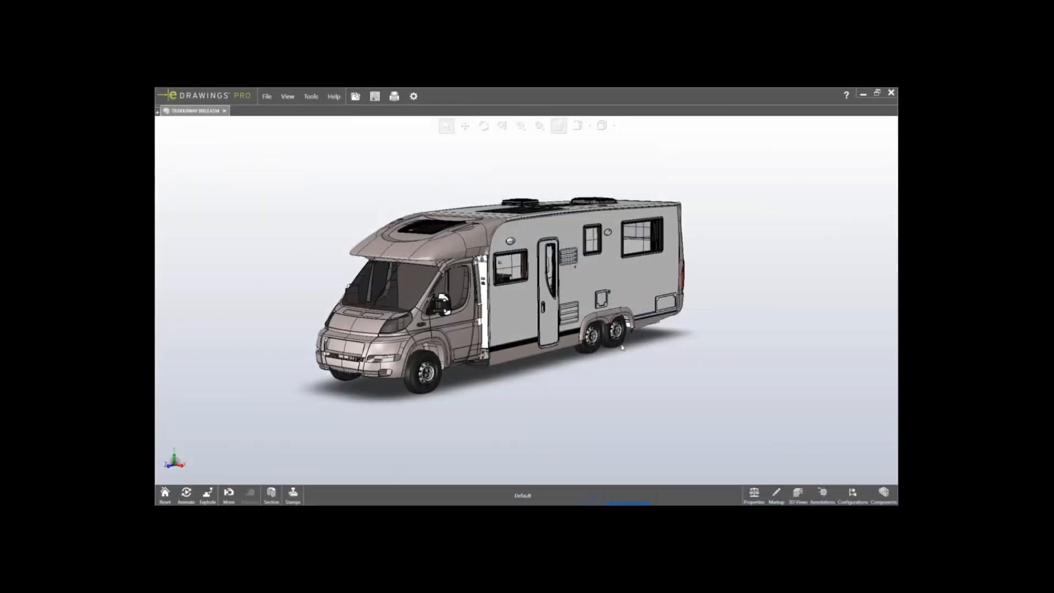
left_click_drag(622, 347, 890, 352)
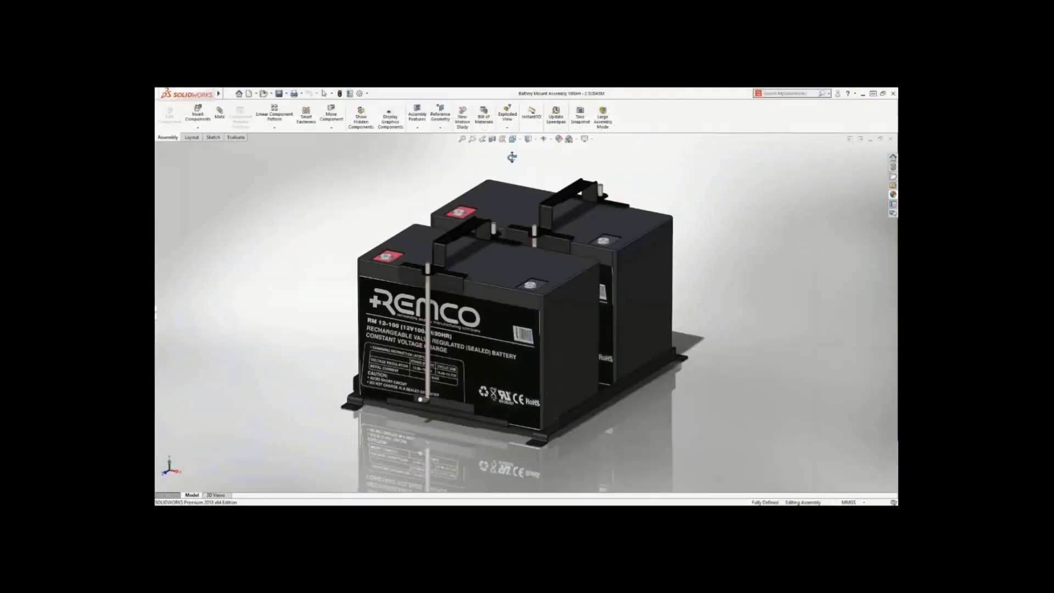
middle_click_drag(512, 158, 464, 160)
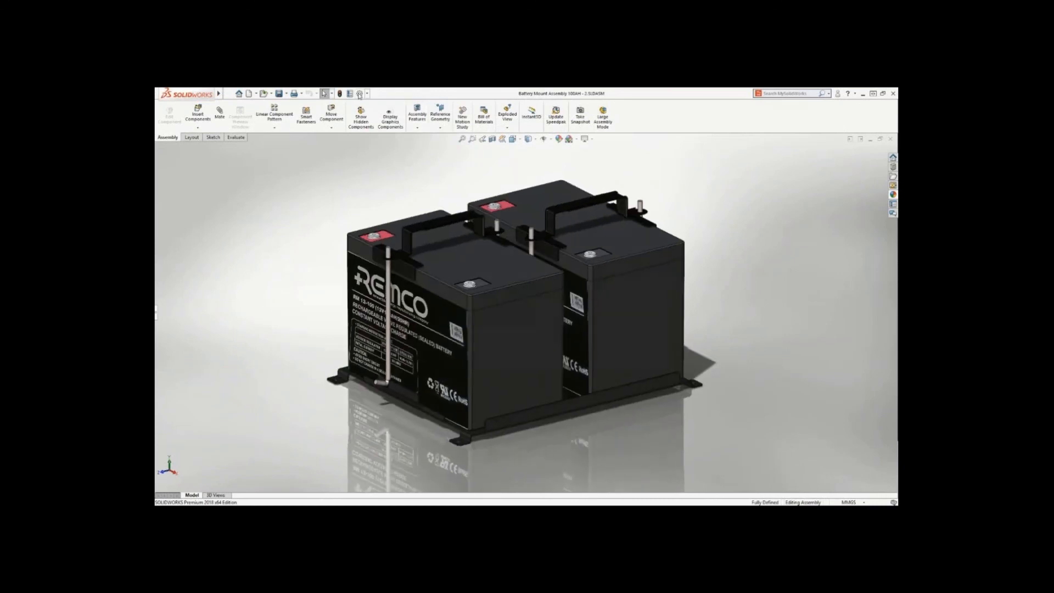
- Enable storing appearance, decal and scene data in the model file in the battery mount assembly's document properties
left_click(359, 95)
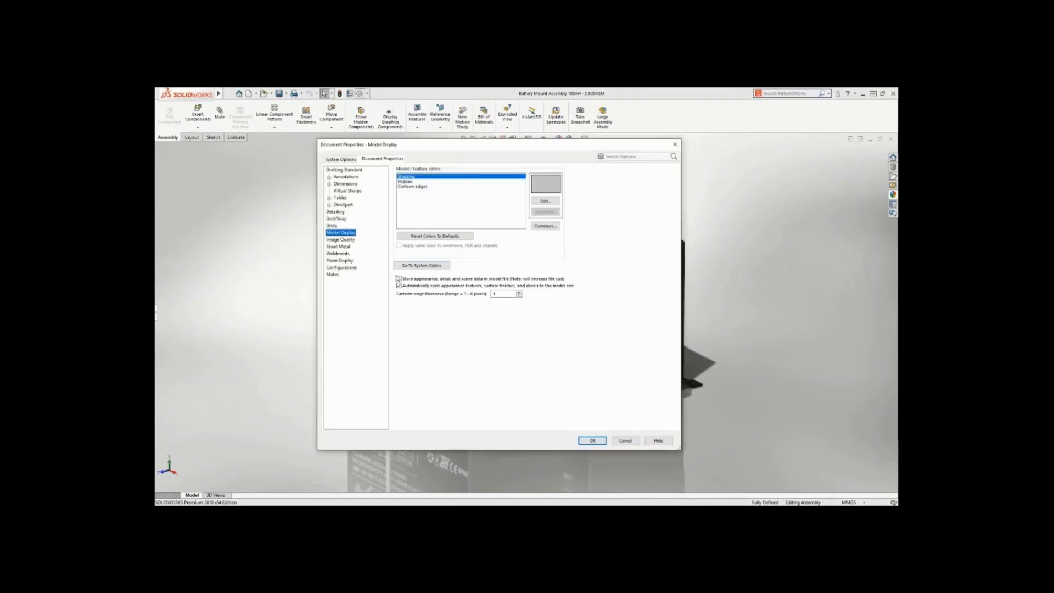
left_click(399, 279)
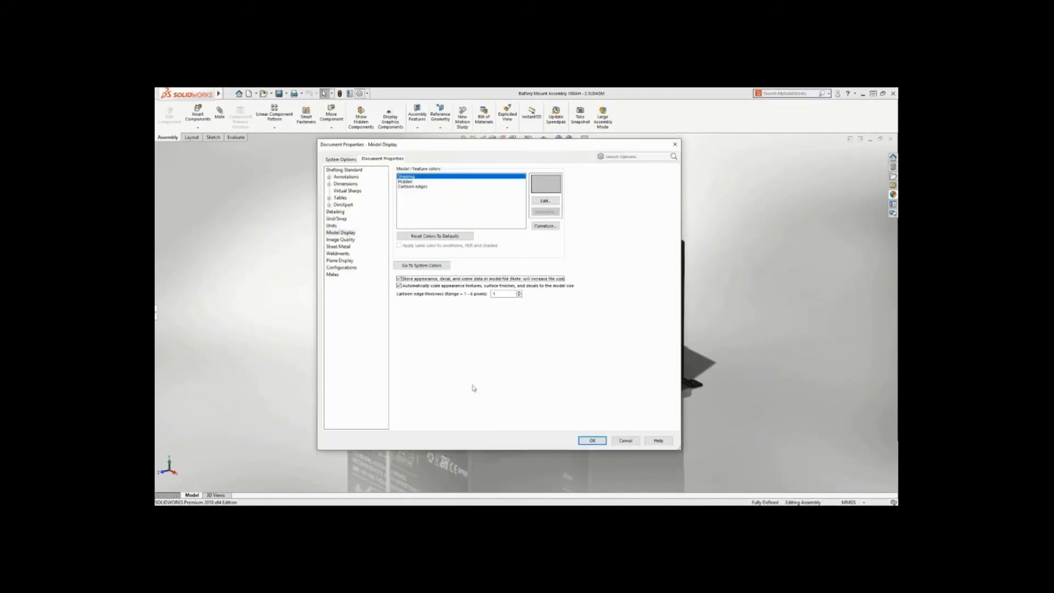
left_click(595, 441)
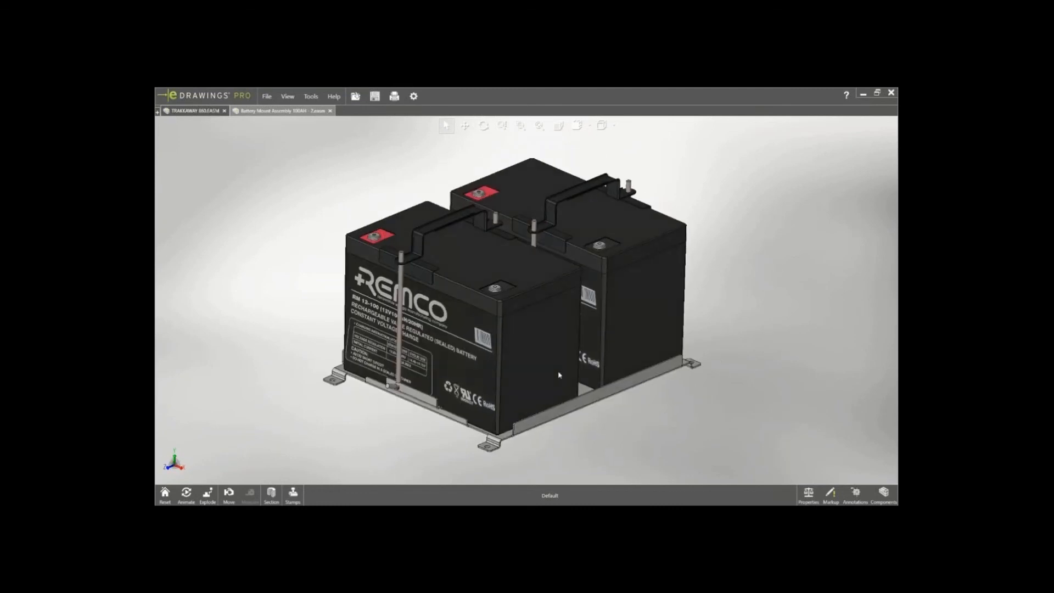
- Switch to eDrawings and display the saved markup comment on the battery mount assembly
left_click(831, 492)
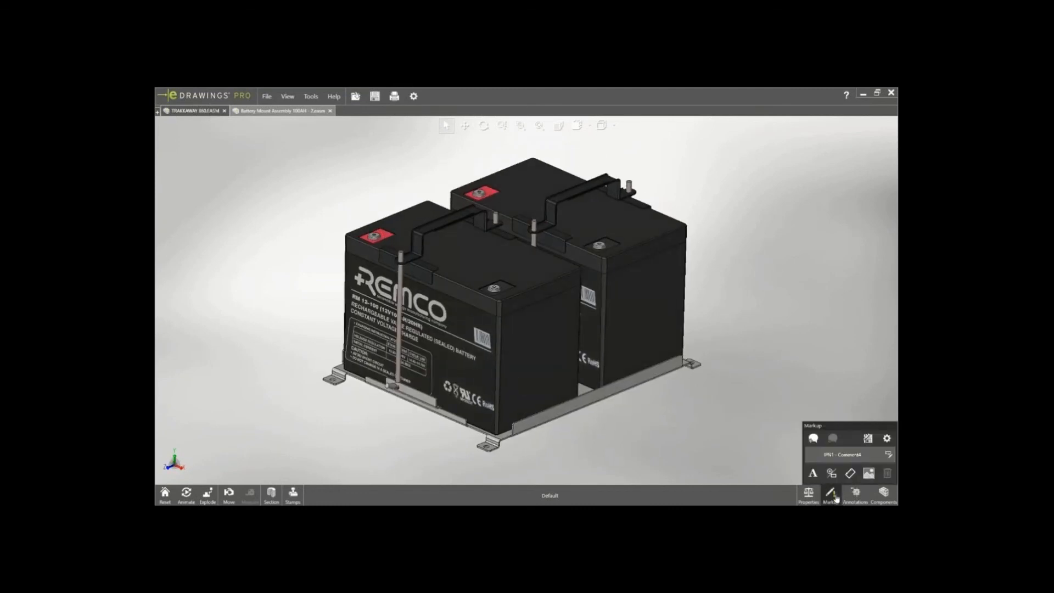
left_click(834, 454)
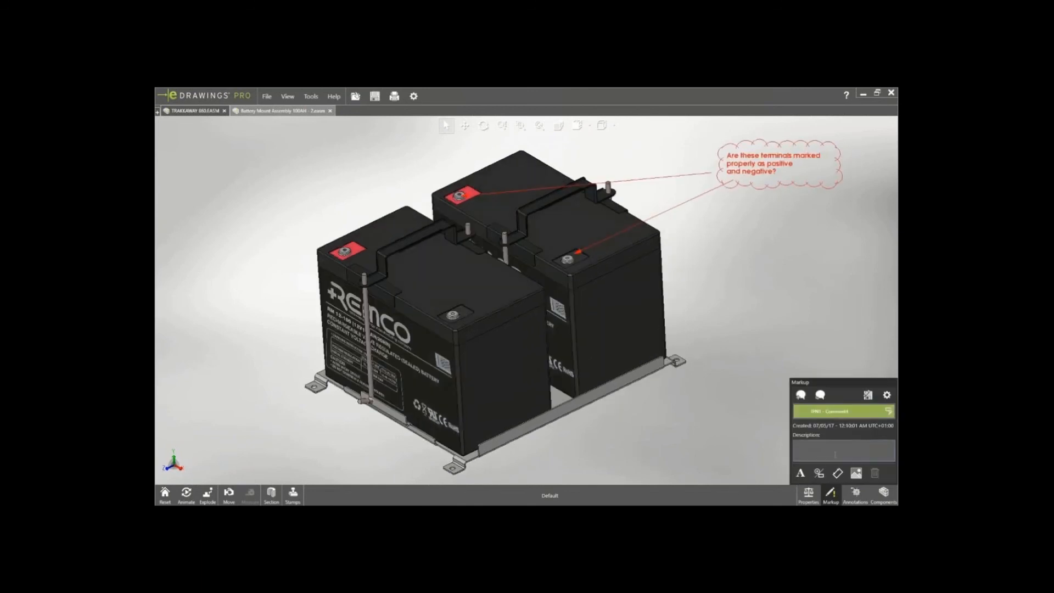
left_click(735, 451)
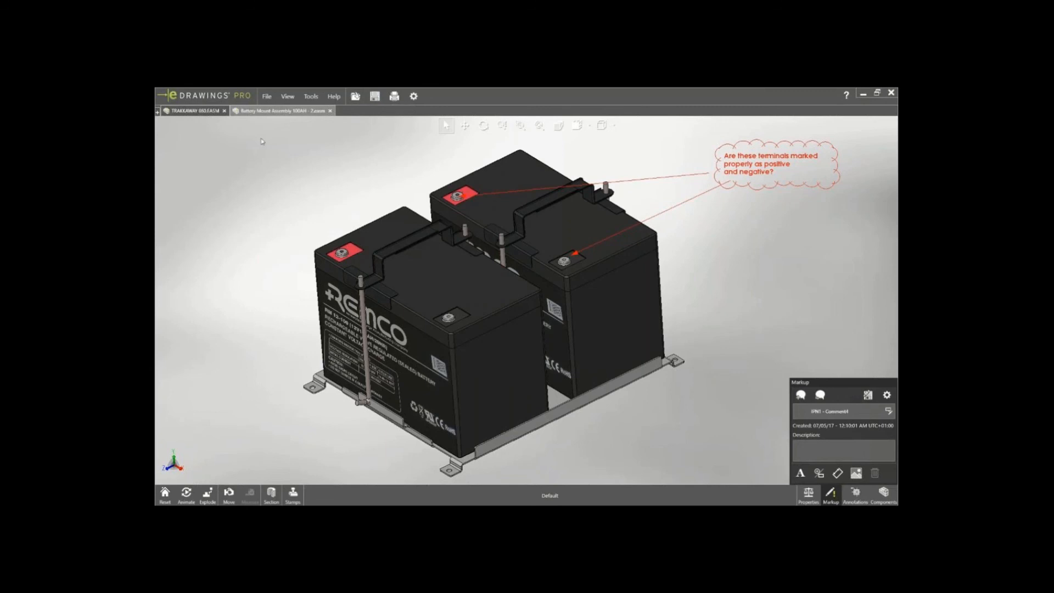
- Open CHASSIS.easm from the Demos folder and rotate the model to inspect its underside
left_click(157, 114)
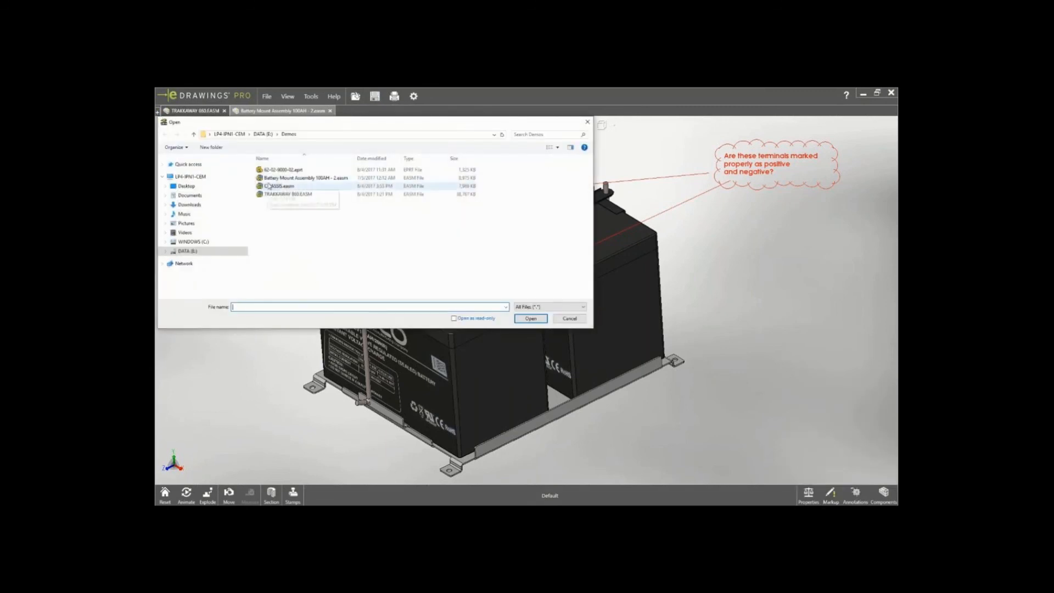
double_click(269, 186)
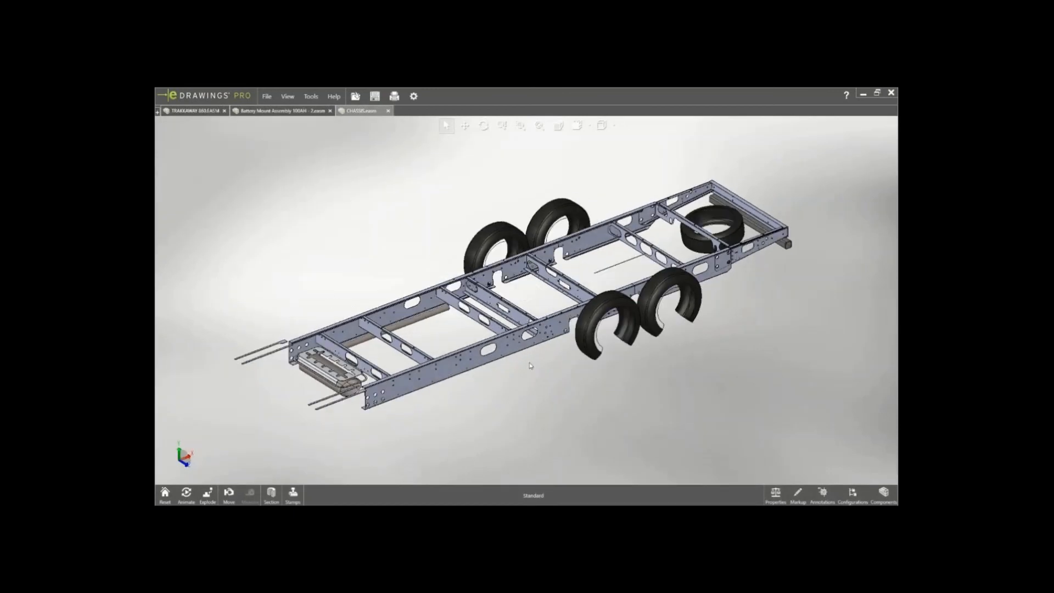
middle_click_drag(531, 366, 434, 265)
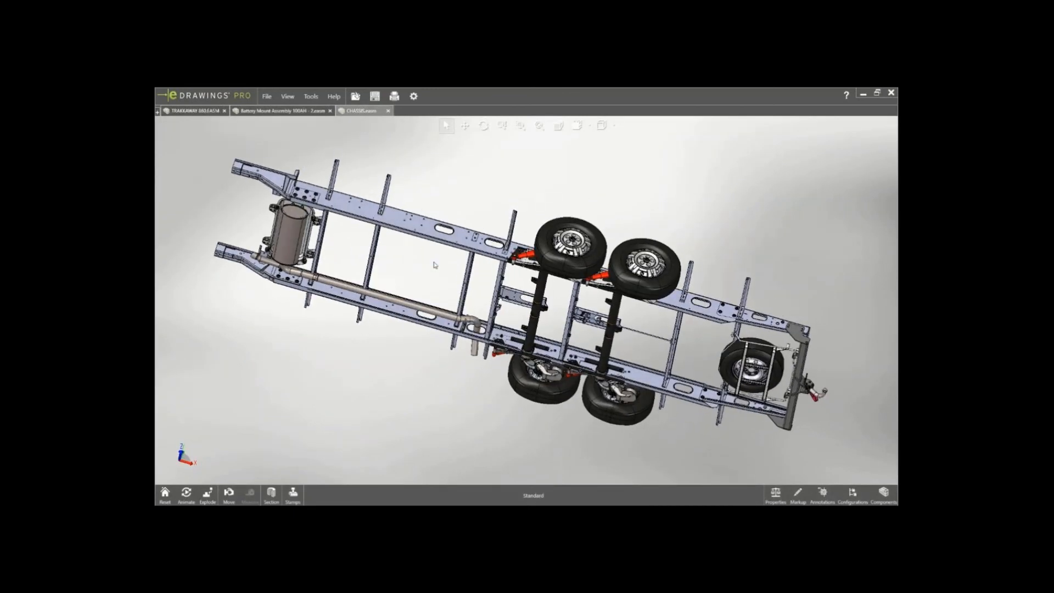
- Check the eDrawings general performance options without changing them and reset the chassis to its home view
left_click(413, 97)
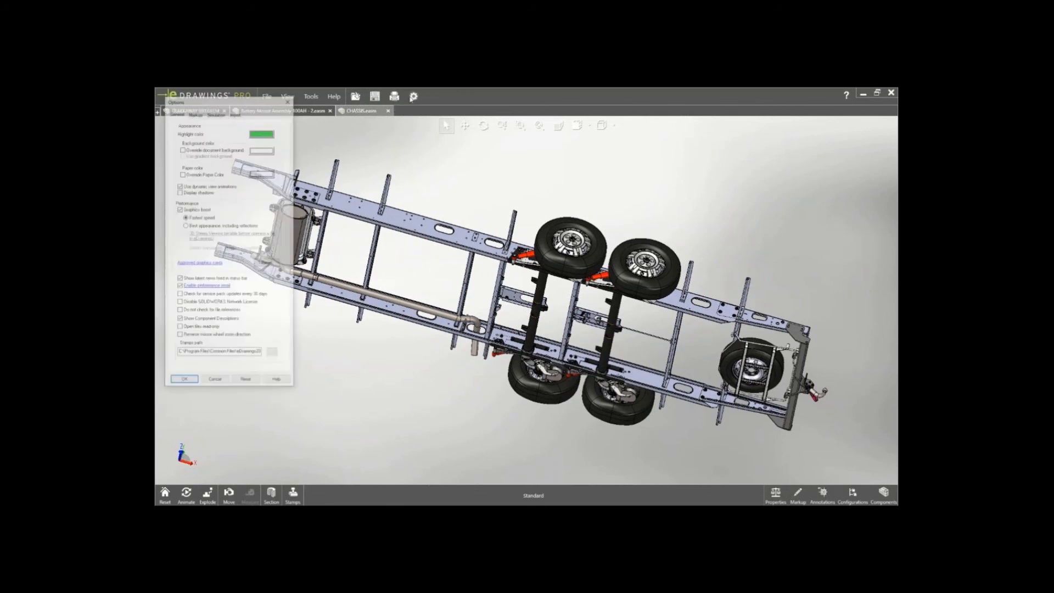
left_click(214, 381)
left_click(165, 492)
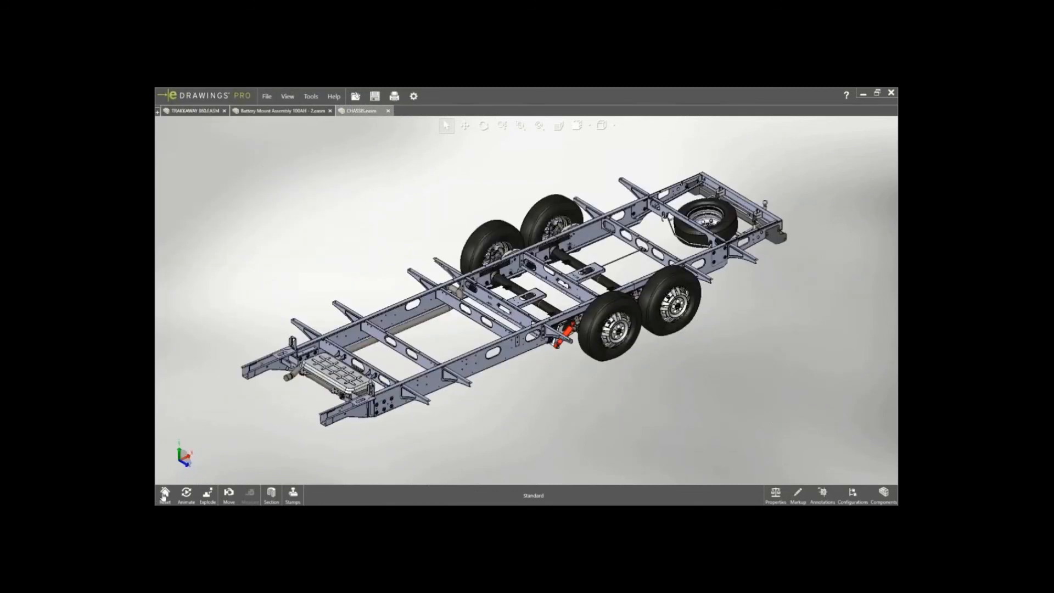
- Pull one of the chassis's near-side wheels outward from its axle with the Move Components tool
left_click(224, 497)
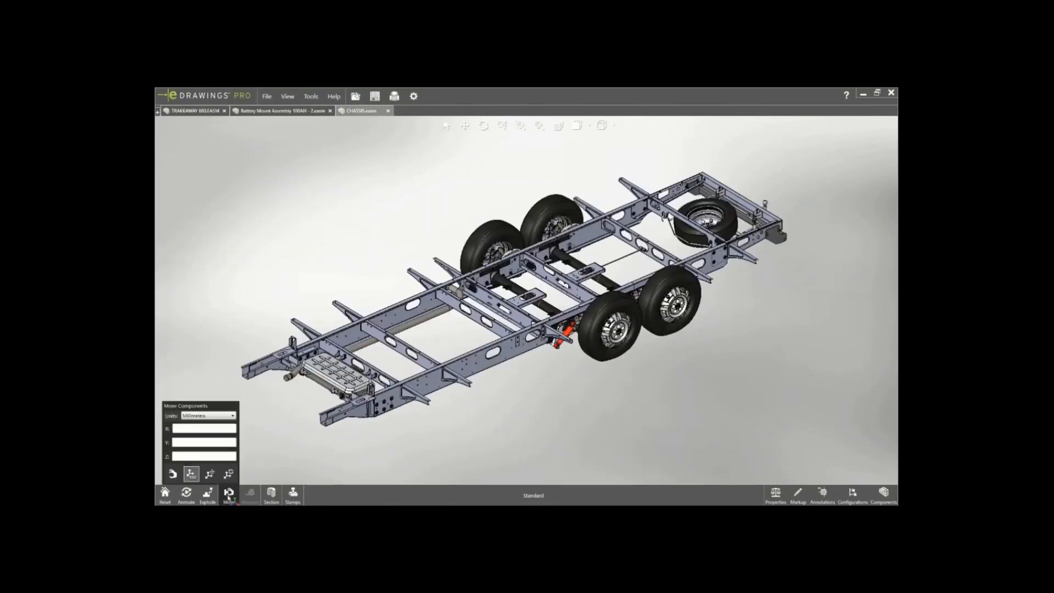
left_click(228, 416)
left_click(217, 464)
left_click(609, 336)
left_click_drag(624, 340, 738, 406)
left_click(651, 386)
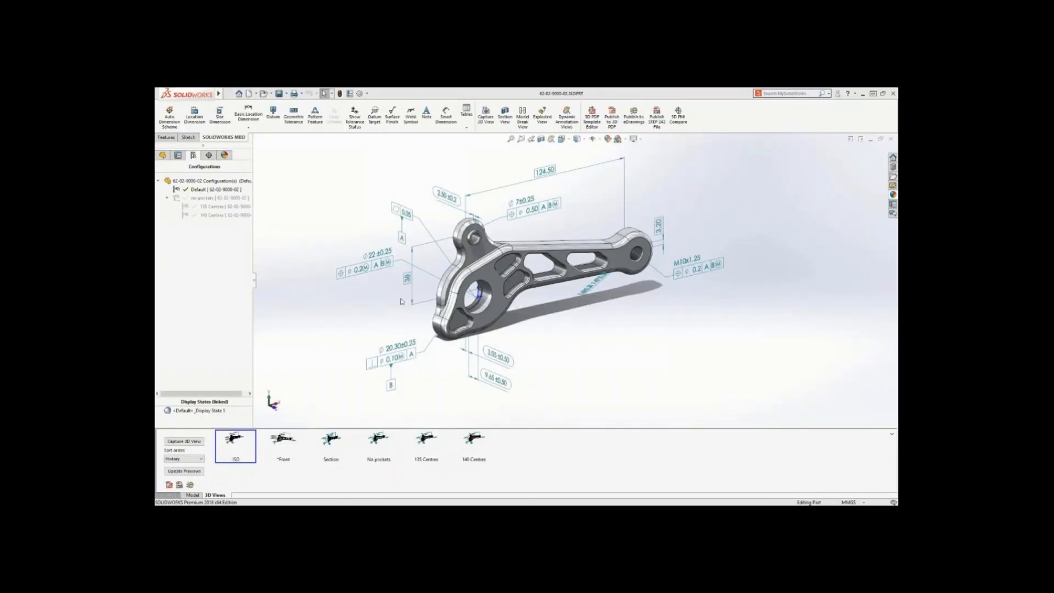
- Switch to SOLIDWORKS and review the lever part's Front, No pockets, 135 Centres, 140 Centres and ISO 3D views
mouse_move(498, 298)
middle_mouse_down()
mouse_move(476, 293)
mouse_move(505, 297)
middle_mouse_up()
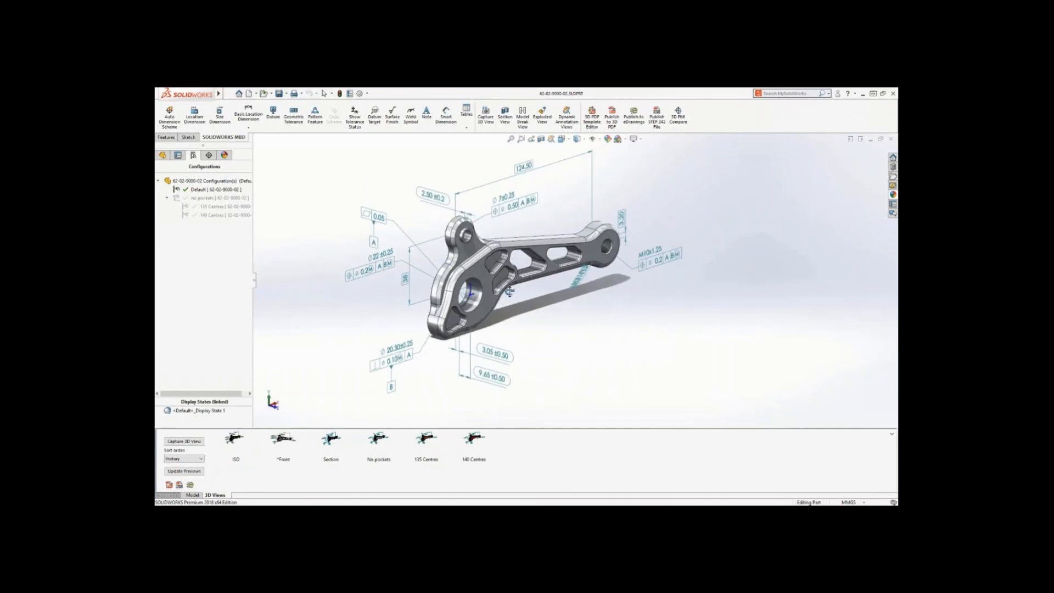
left_click(291, 443)
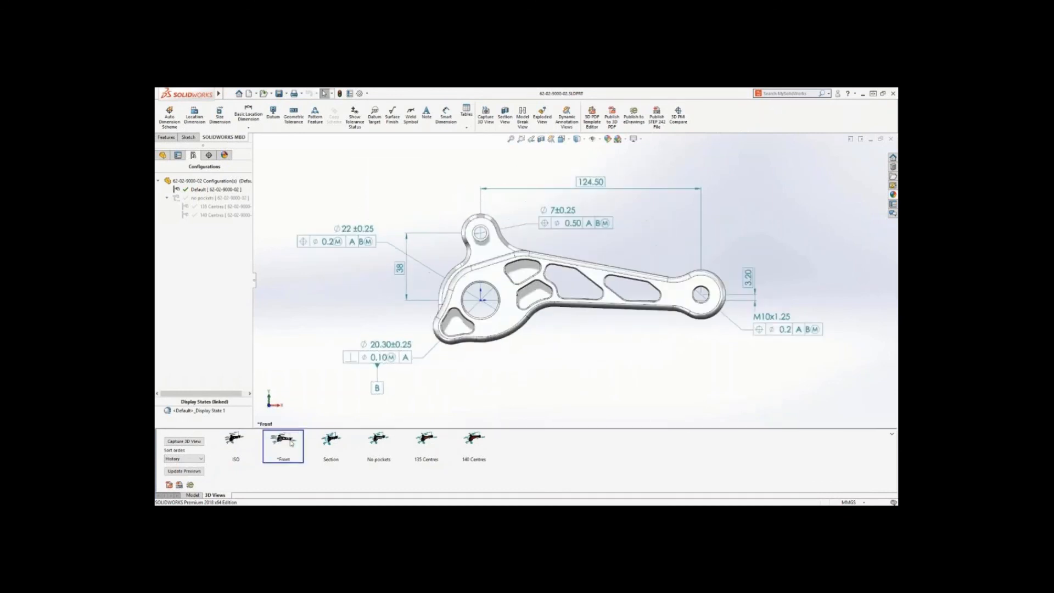
left_click(377, 439)
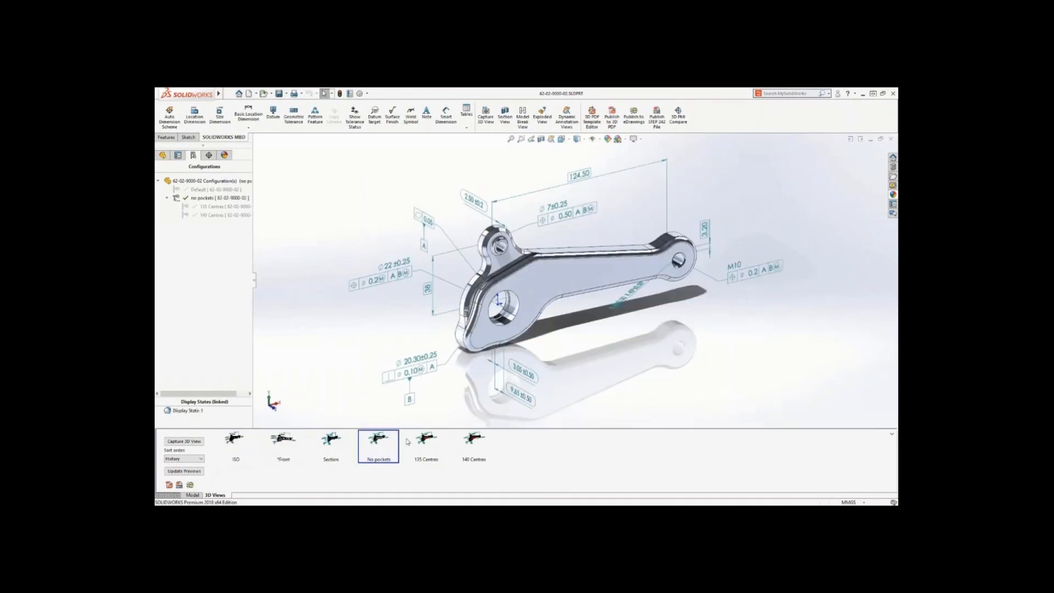
left_click(426, 439)
left_click(473, 439)
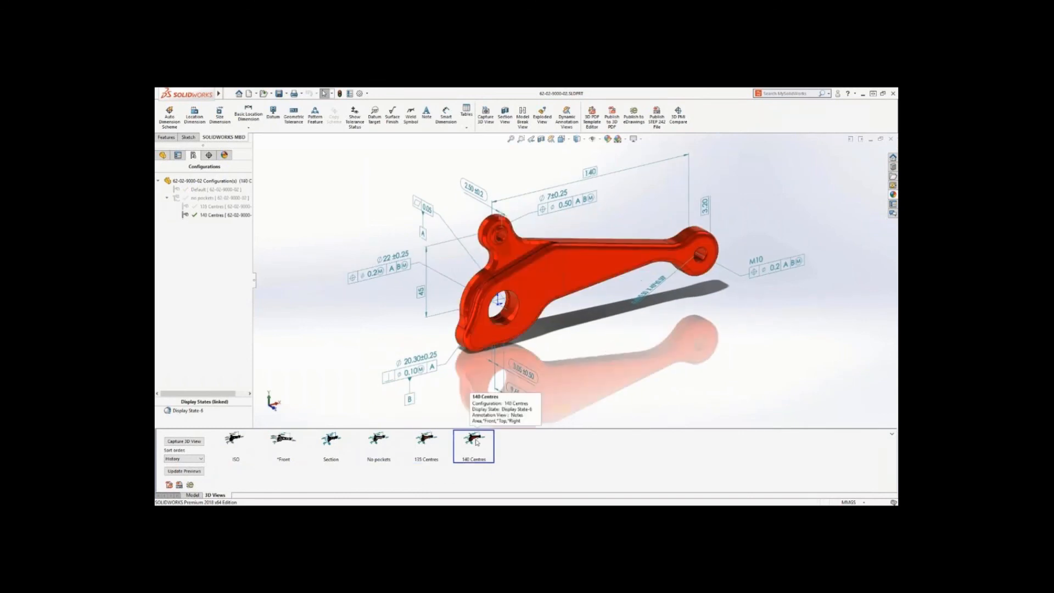
left_click(240, 447)
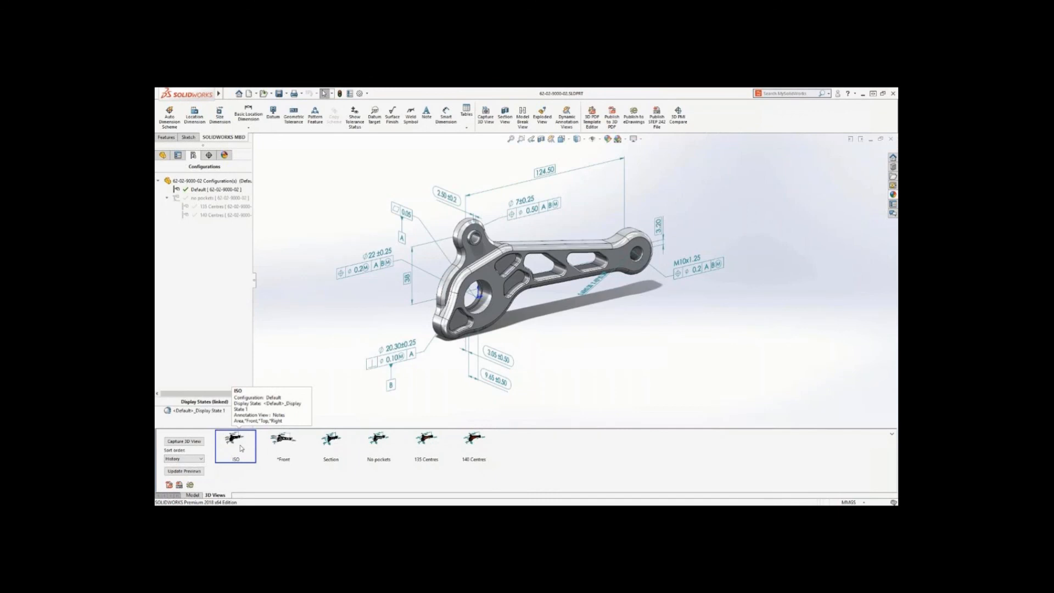
- Publish all configurations of the lever part to eDrawings, attaching a STEP file for each and leaving out password protection
left_click(640, 113)
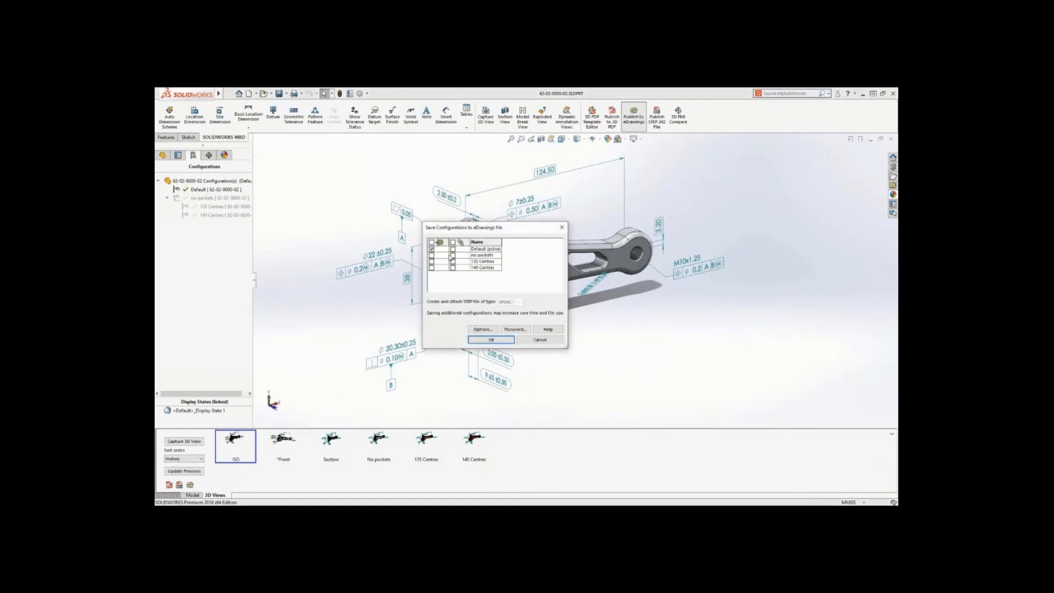
left_click(431, 242)
left_click(453, 242)
left_click(515, 329)
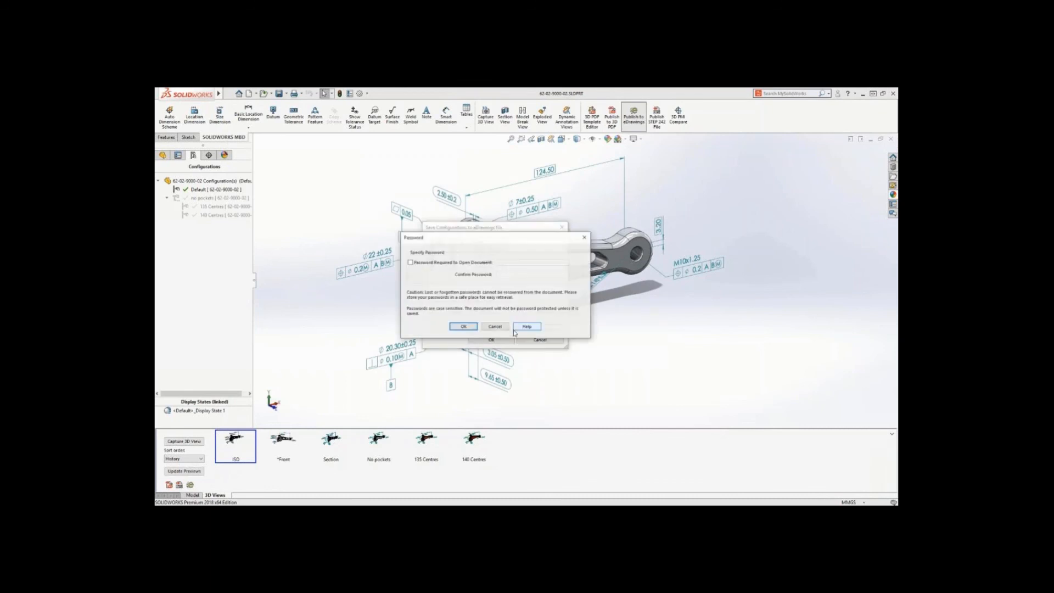
left_click(411, 264)
left_click(487, 324)
left_click(491, 340)
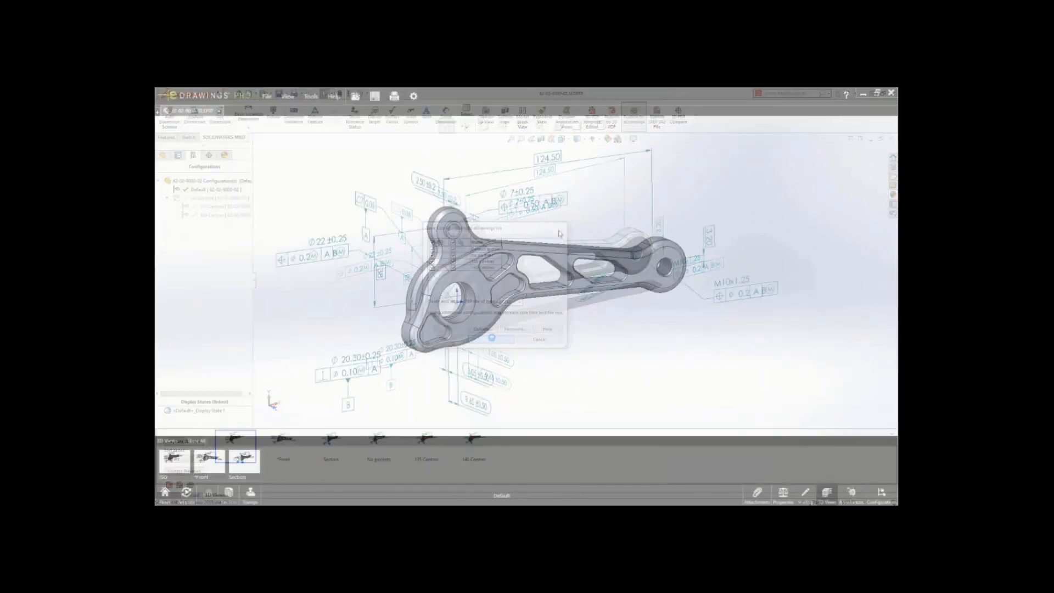
- In eDrawings, show all of the published part's 3D views and review Section, Front, No pockets, 135 Centres and 140 Centres
mouse_move(508, 284)
middle_mouse_down()
mouse_move(617, 288)
mouse_move(521, 285)
middle_mouse_up()
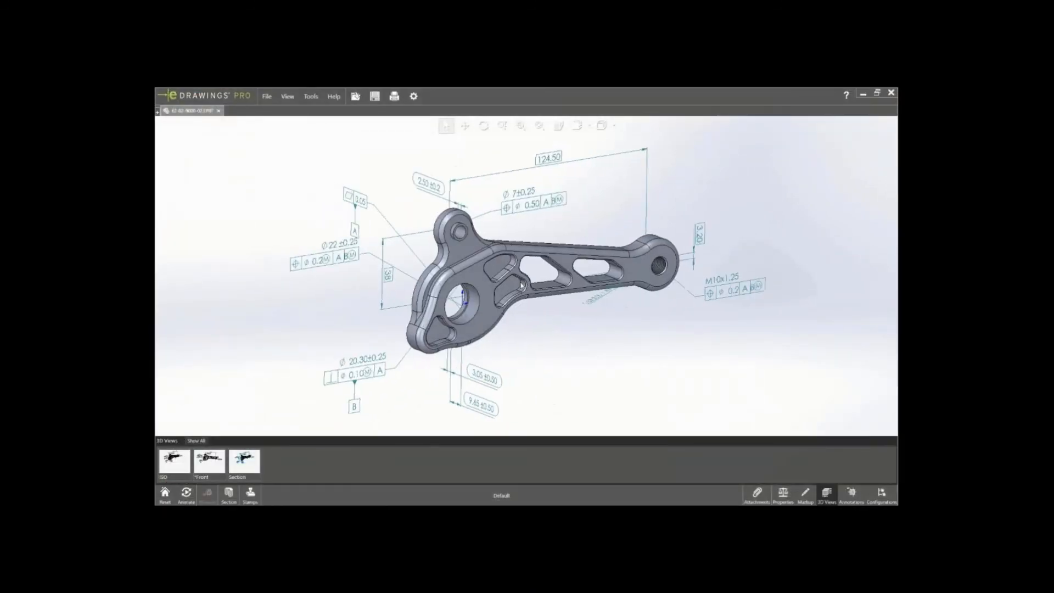
left_click(242, 461)
left_click(219, 465)
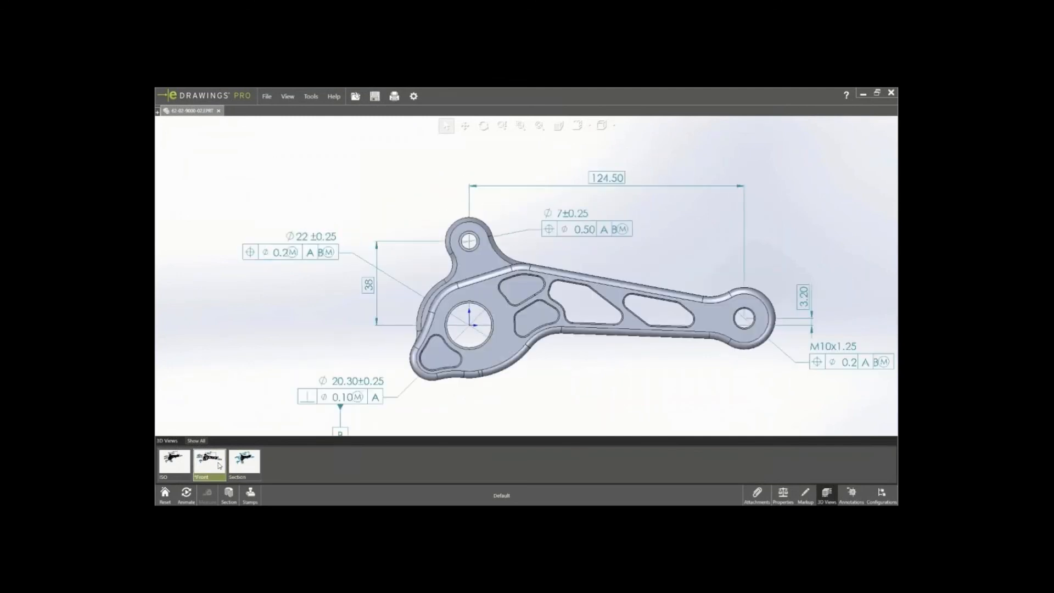
left_click(195, 440)
left_click(277, 467)
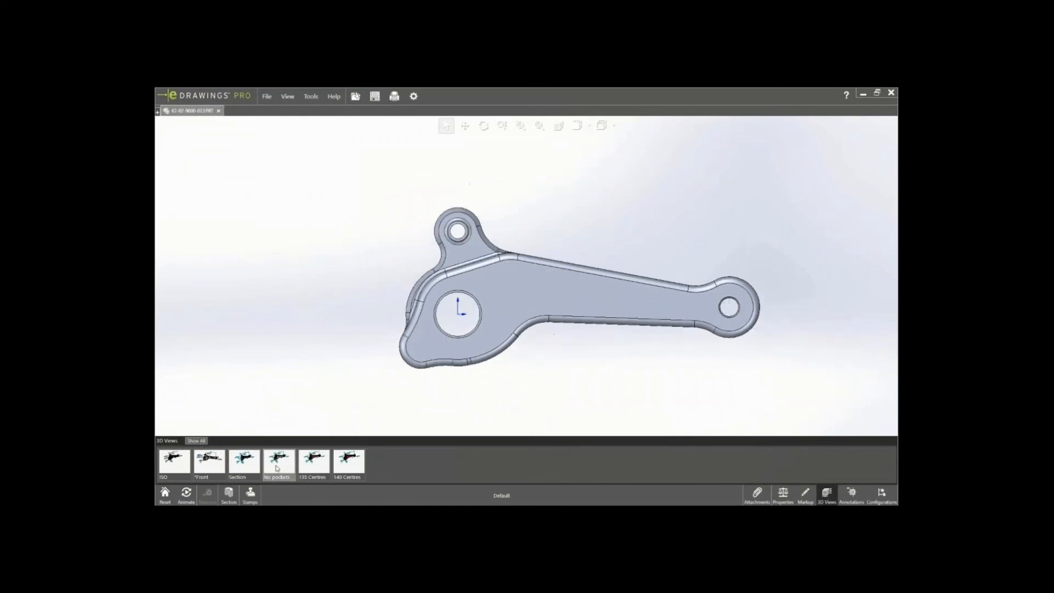
left_click(315, 468)
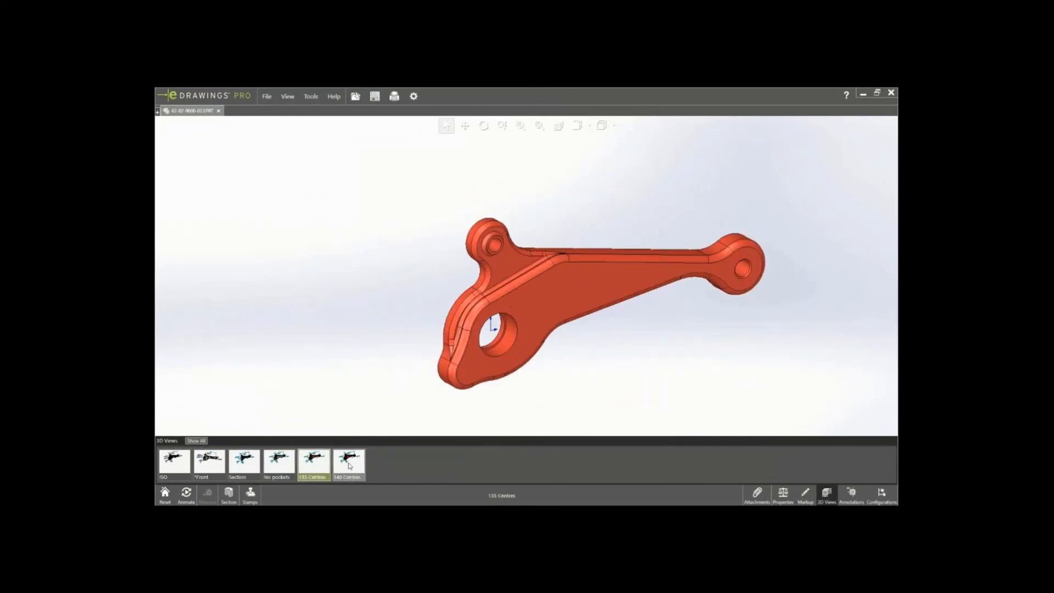
left_click(349, 466)
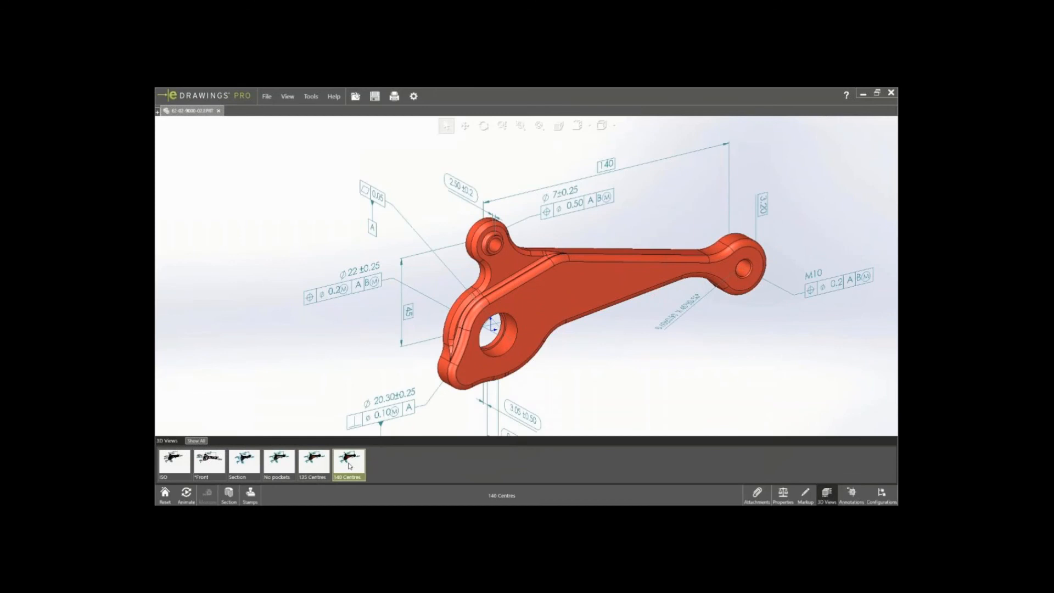
left_click(326, 411)
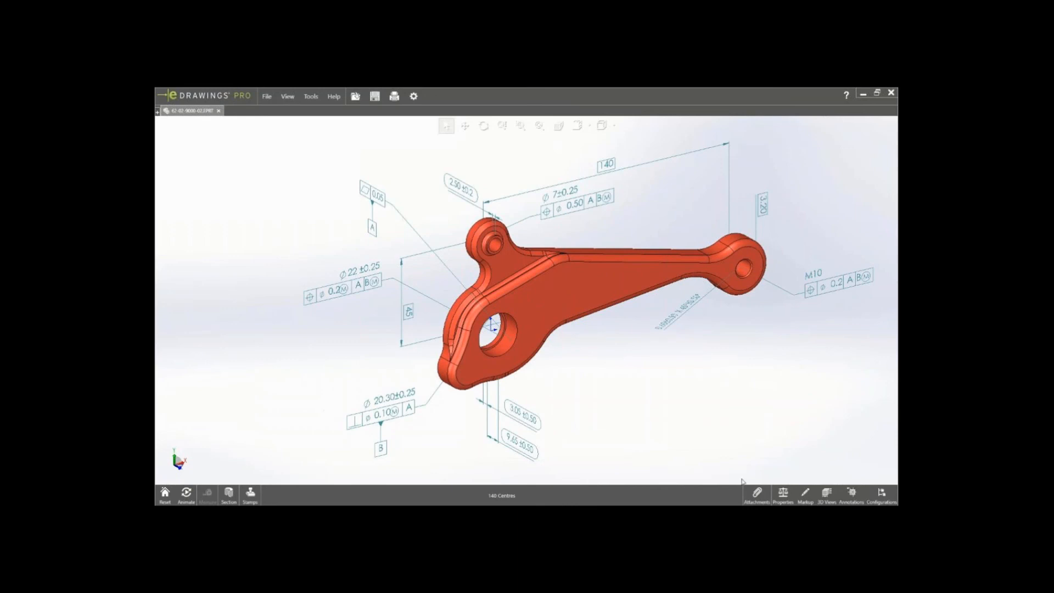
- Open the attached 135 Centres STEP file and select the position tolerance of the 7±0.25 hole
left_click(753, 492)
left_click(754, 440)
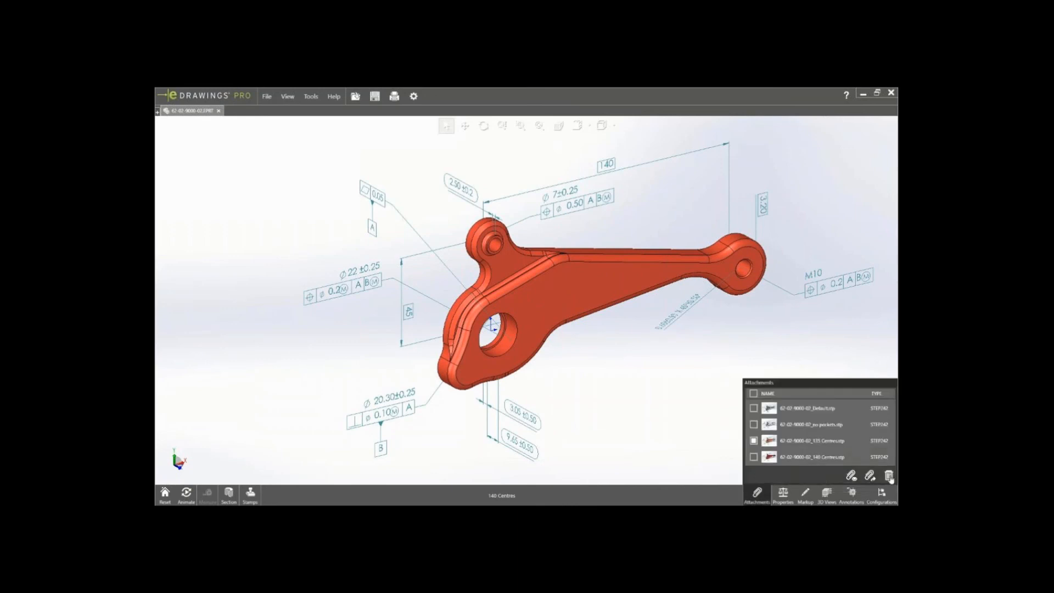
left_click(850, 476)
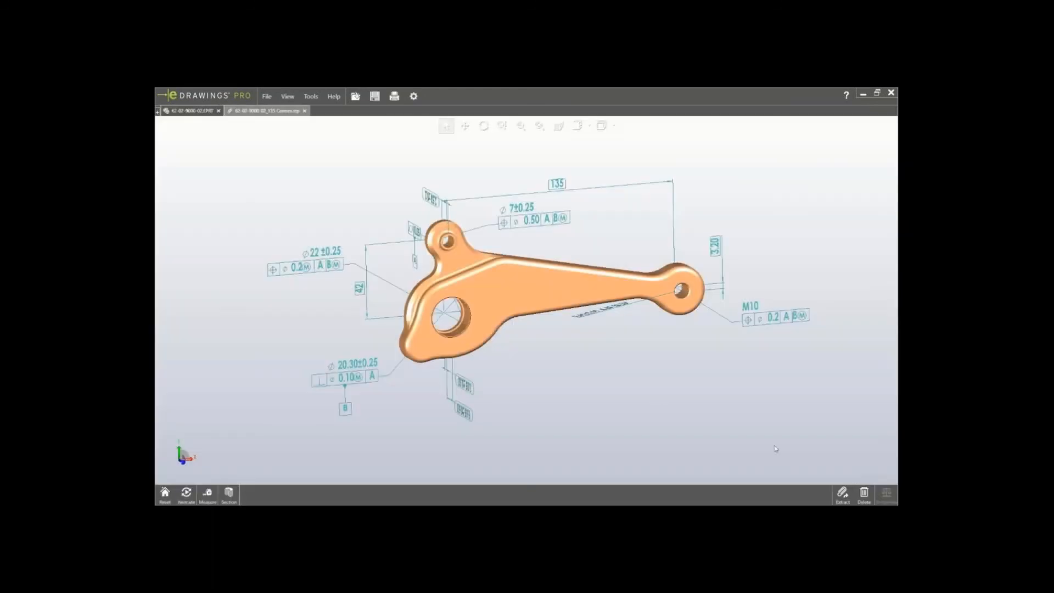
mouse_move(484, 311)
left_mouse_down()
mouse_move(500, 316)
mouse_move(486, 324)
left_mouse_up()
left_click(519, 220)
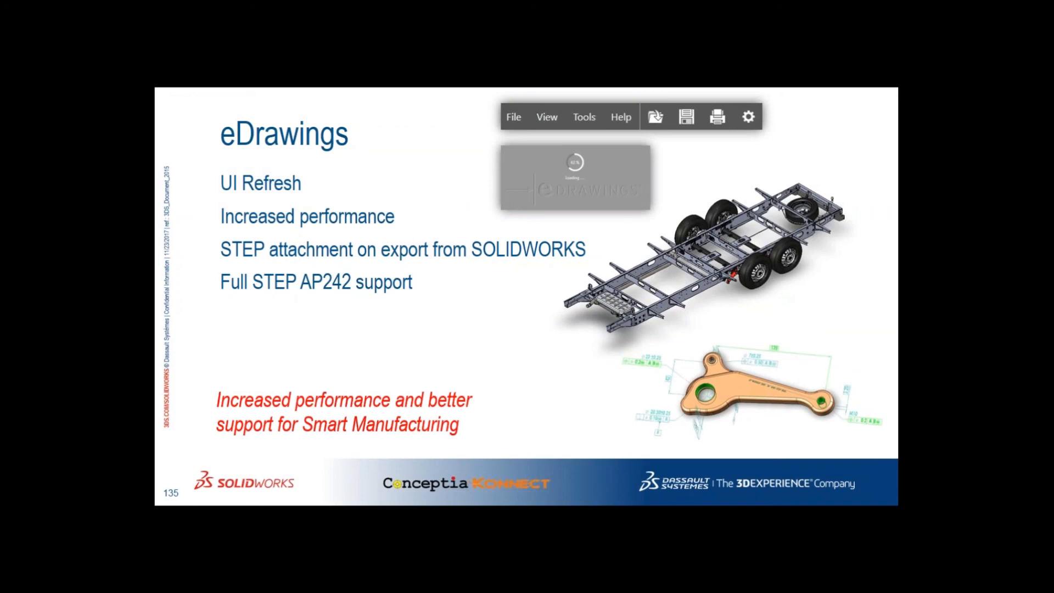
key("Right")
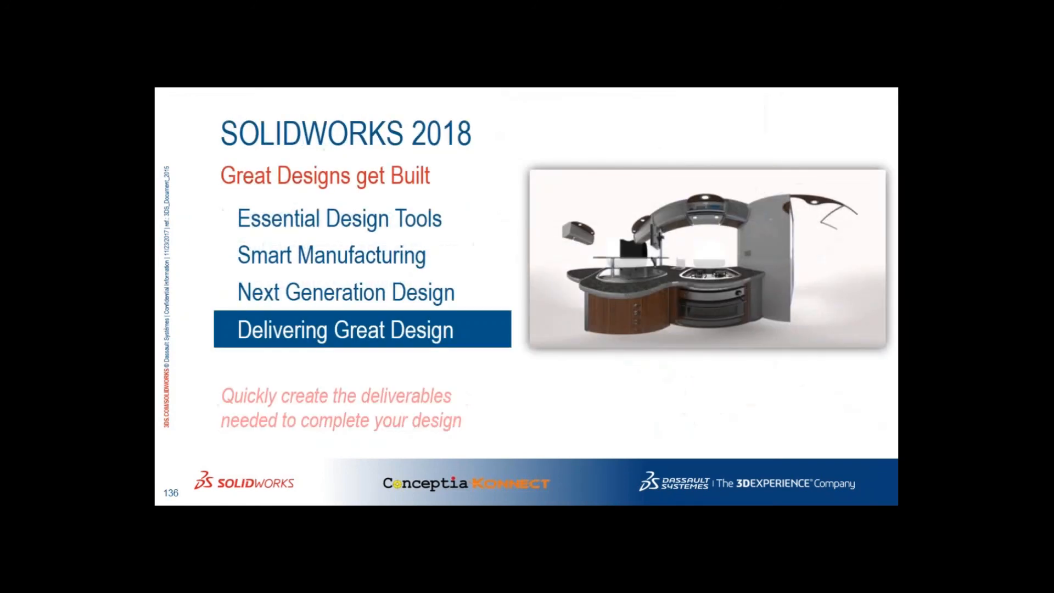